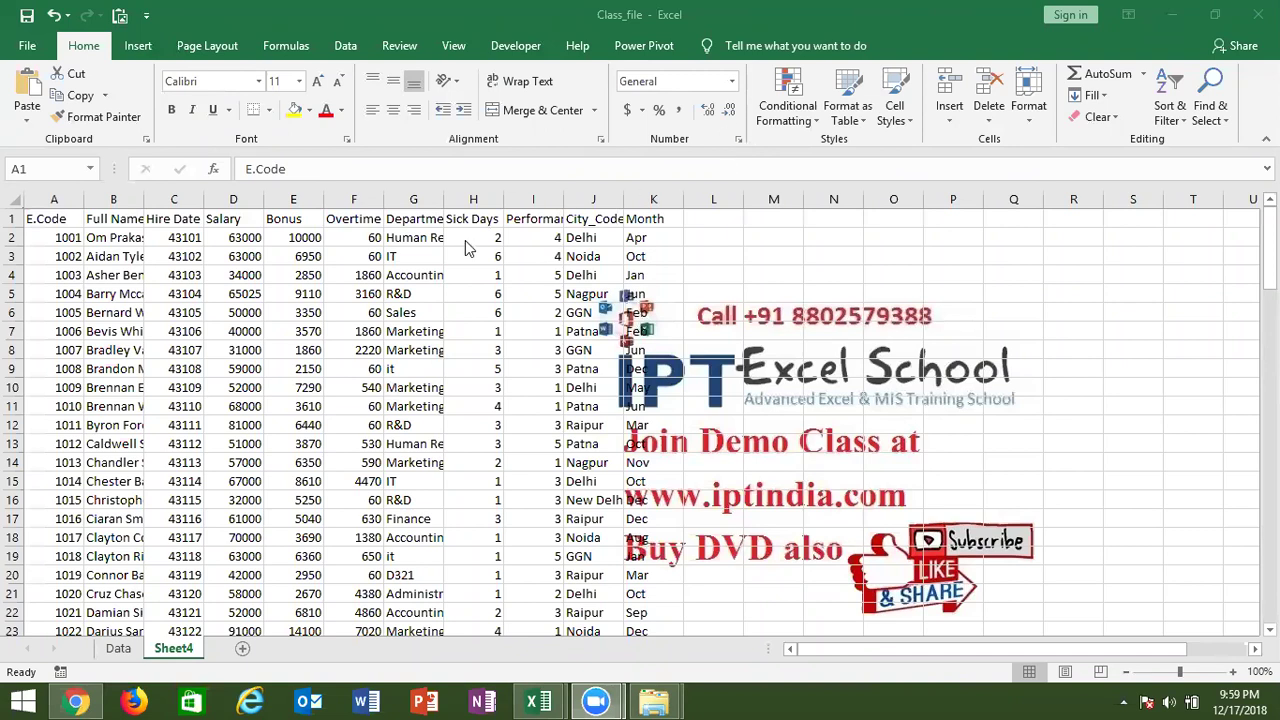
AutoFit column B so every Full Name shows completely.
left_click(465, 240)
left_click(464, 239)
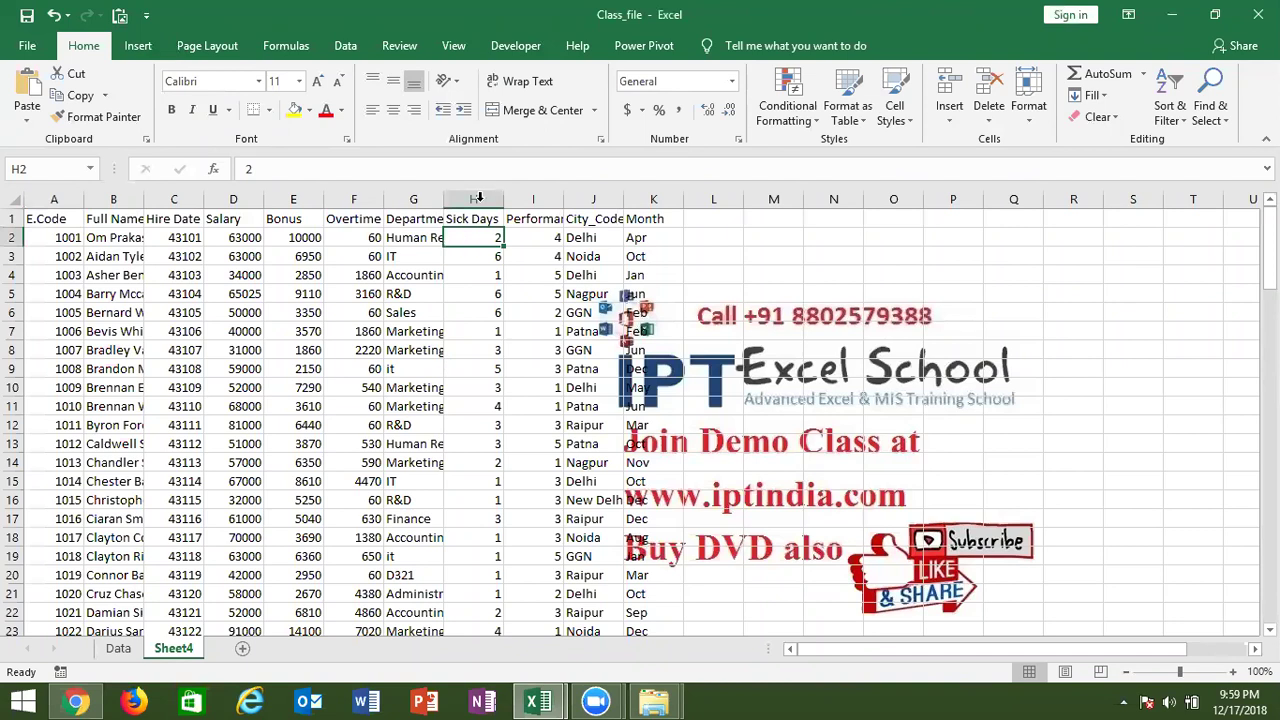
left_click(191, 255)
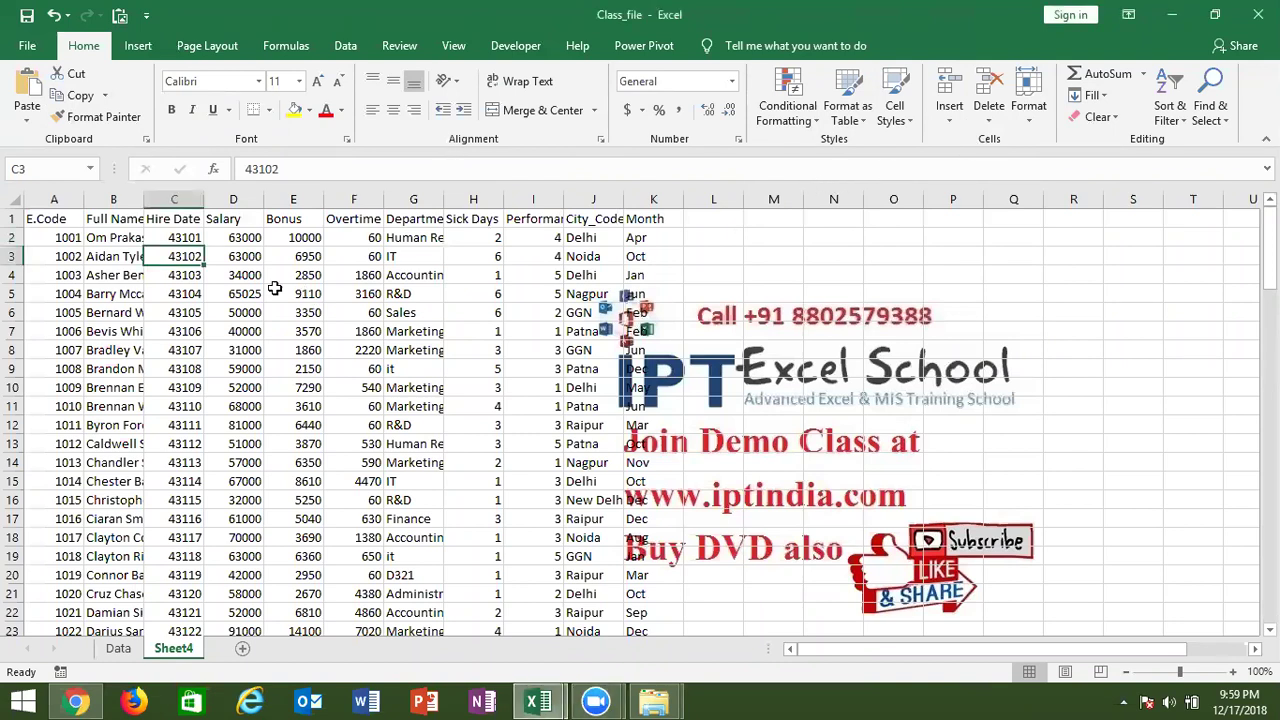
left_click(143, 199)
double_click(143, 199)
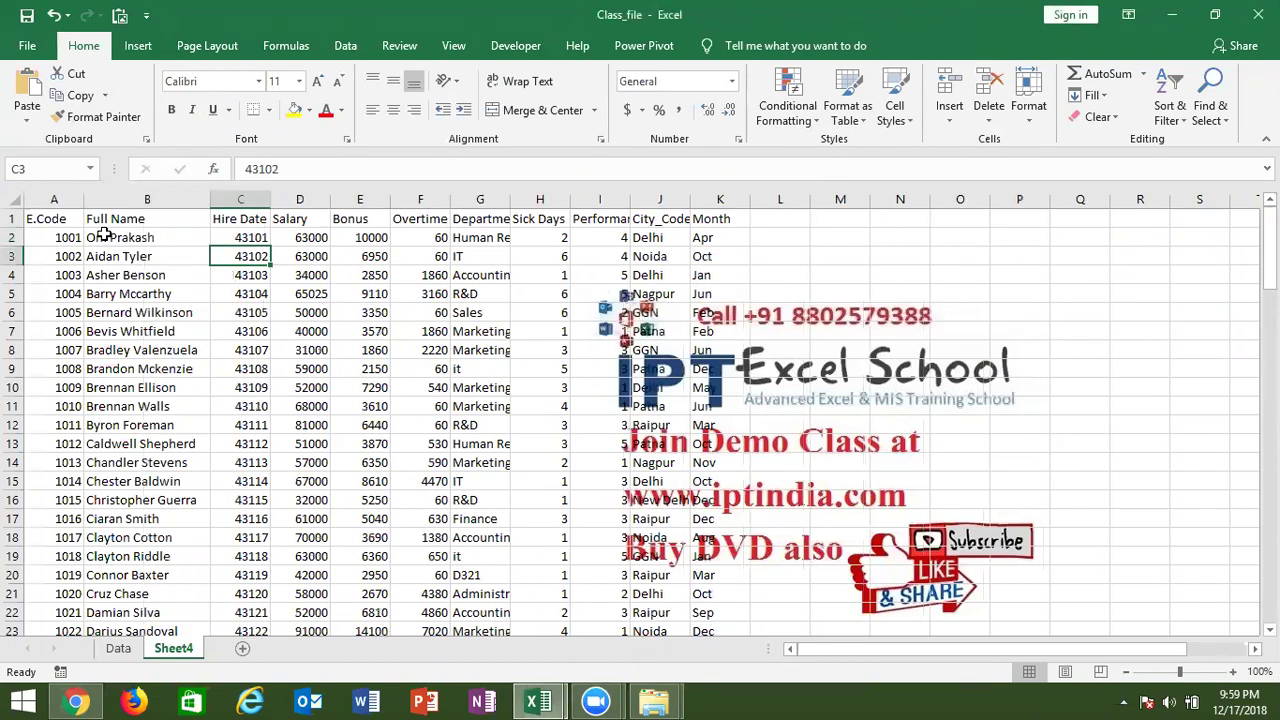
left_click(105, 237)
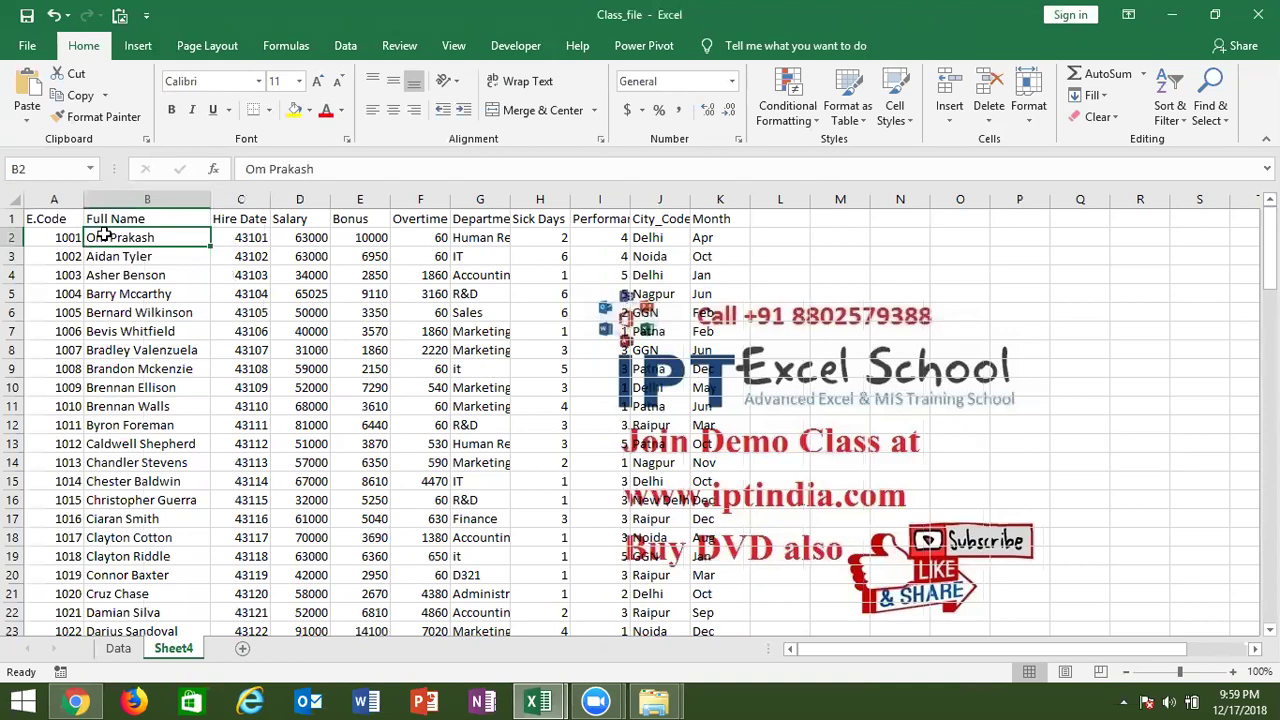
Select the whole employee table, from the top-left cell to the last row and column.
key("ctrl+Home")
key("ctrl+shift+Right")
key("ctrl+shift+Down")
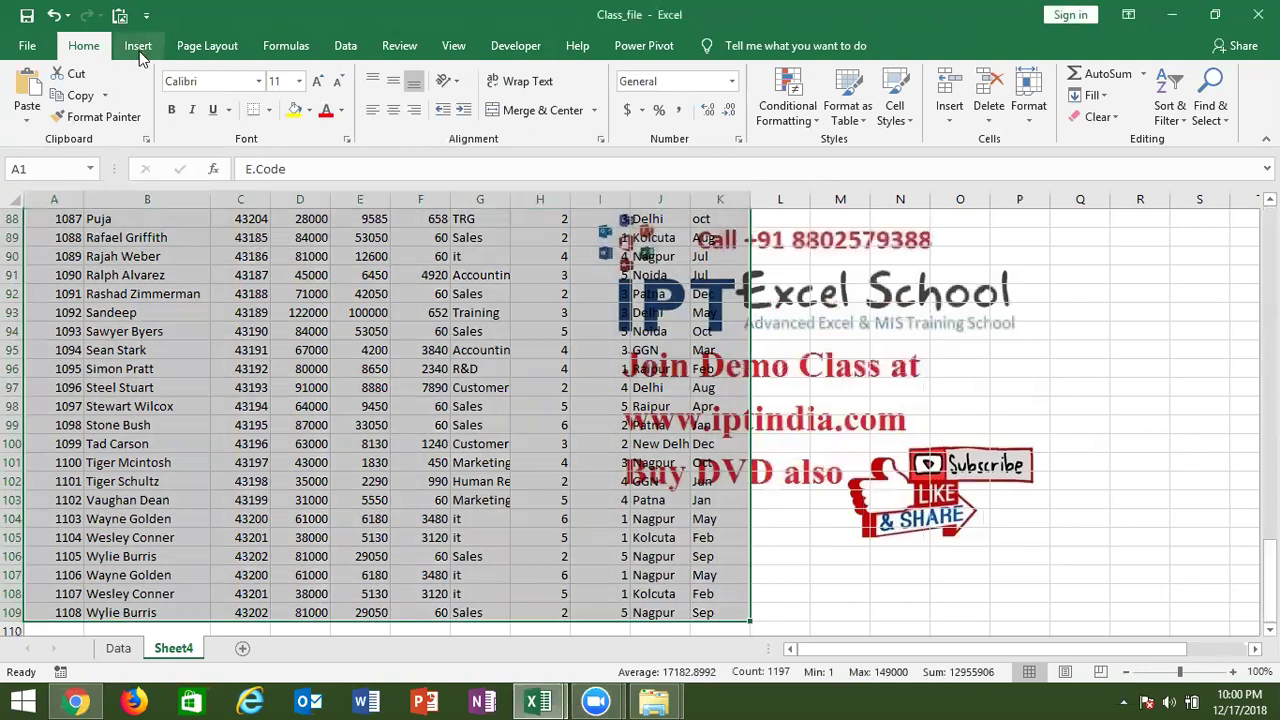
Skip the recommended PivotTables and insert a blank PivotTable from the employee range on a new worksheet.
left_click(140, 52)
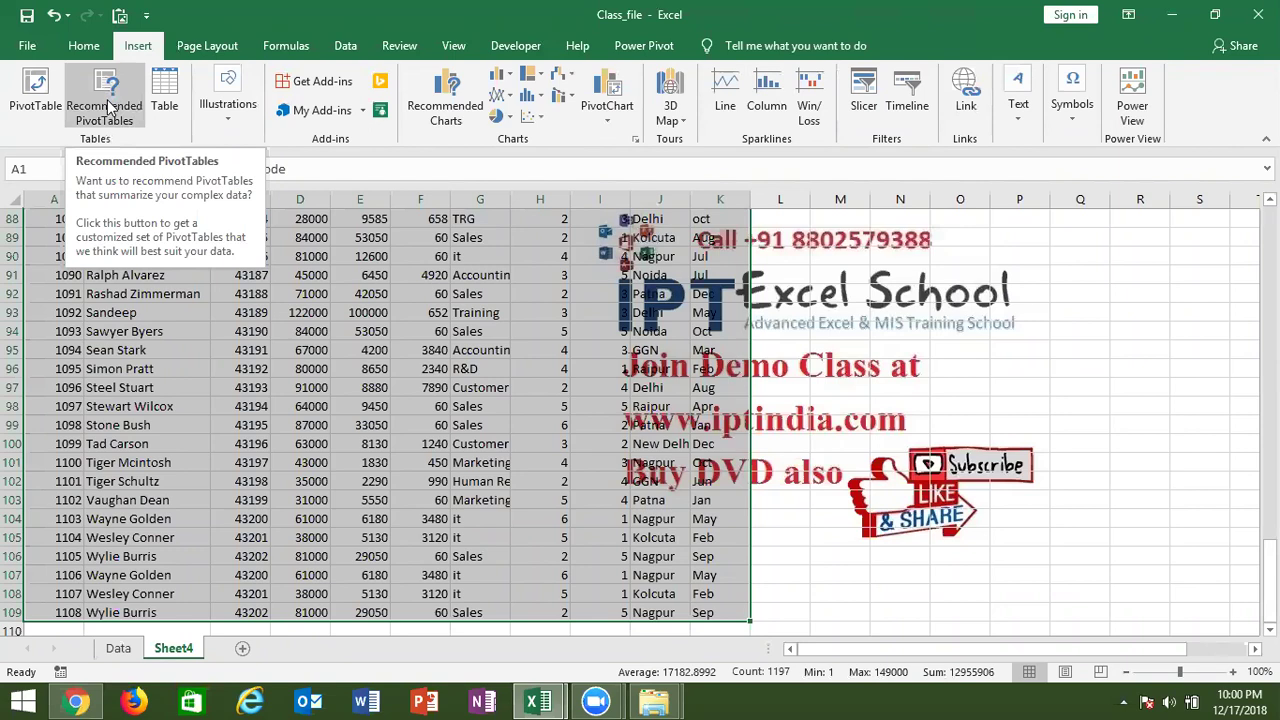
left_click(114, 114)
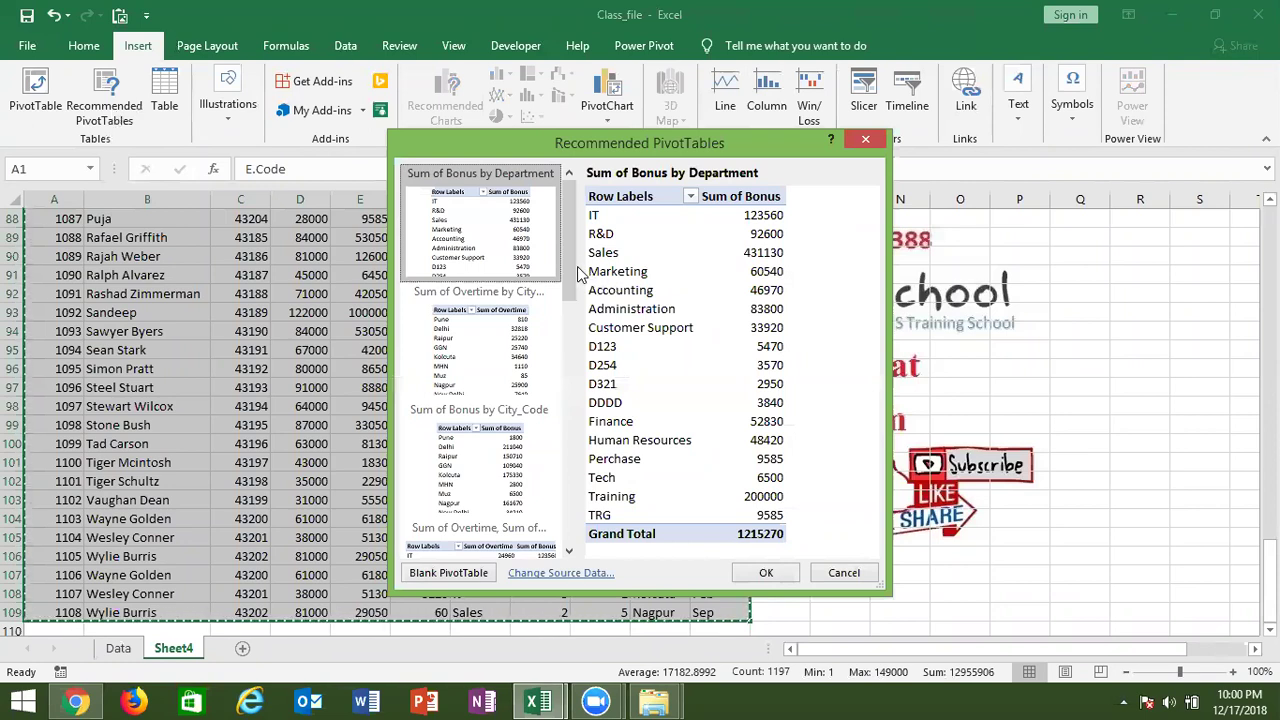
left_click_drag(569, 276, 560, 497)
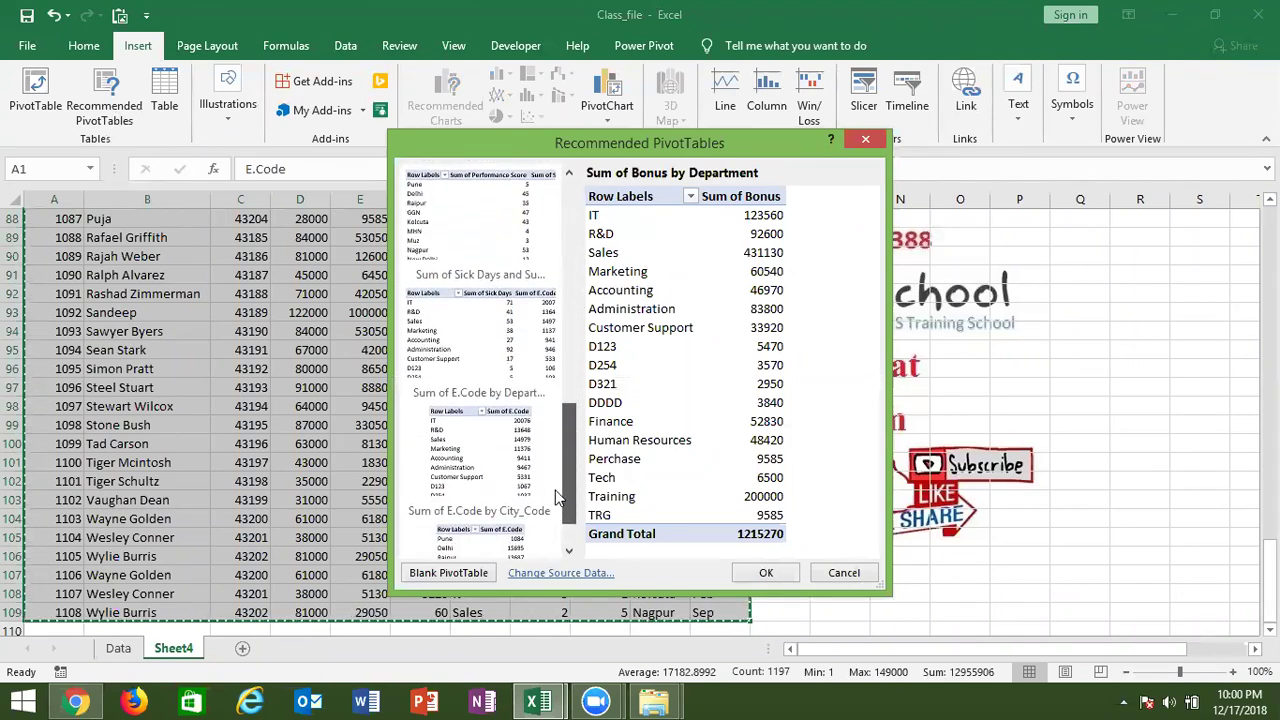
left_click(845, 573)
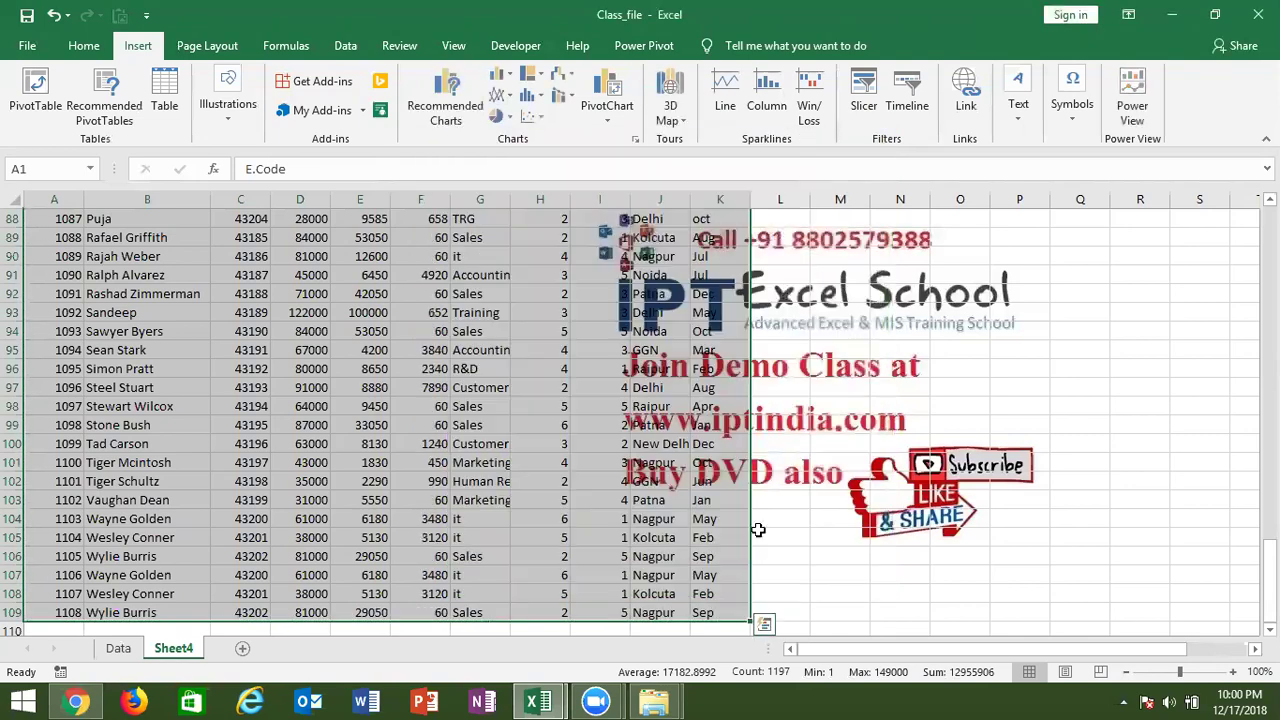
left_click(35, 95)
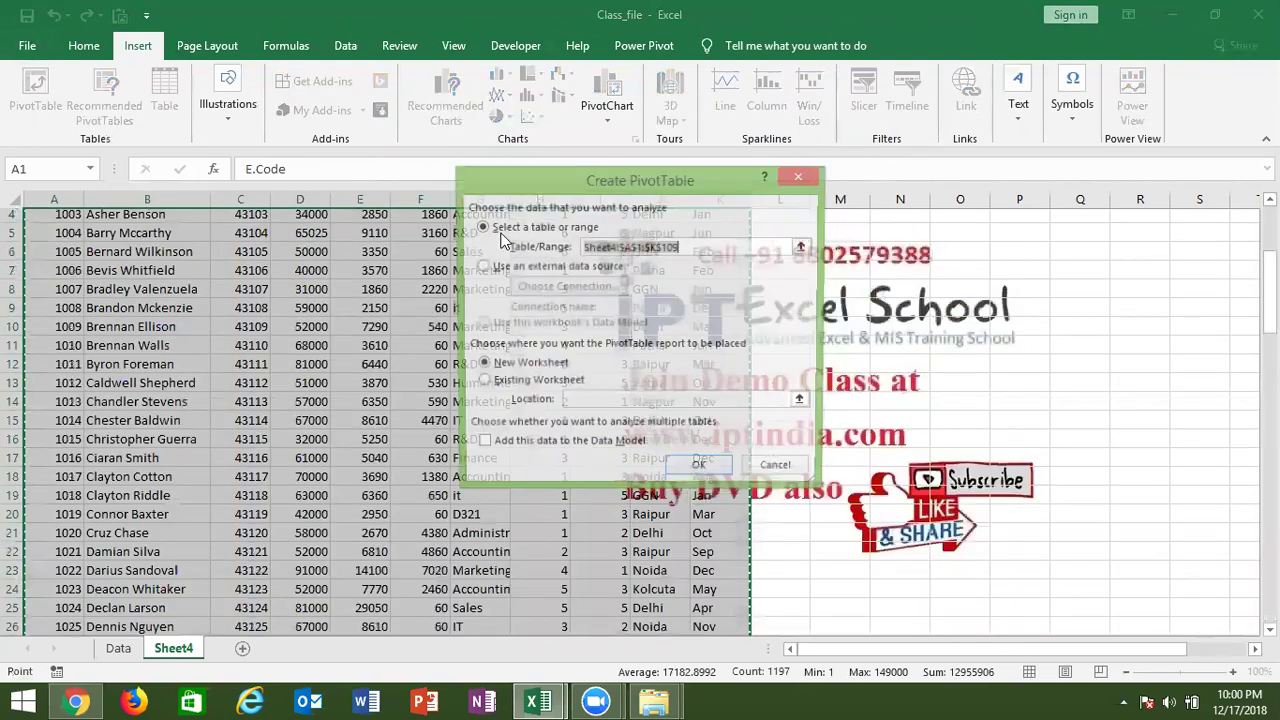
left_click(701, 467)
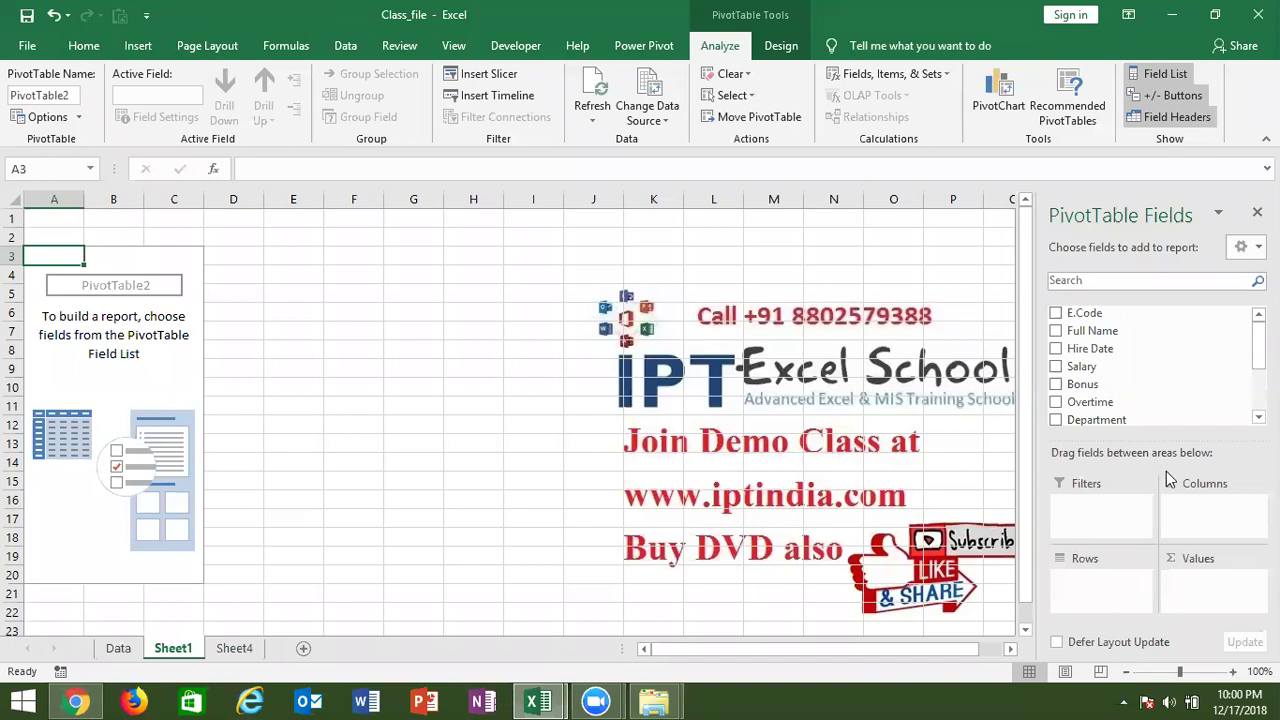
Put Department in Rows and Salary in Values.
left_click_drag(1167, 418, 1105, 580)
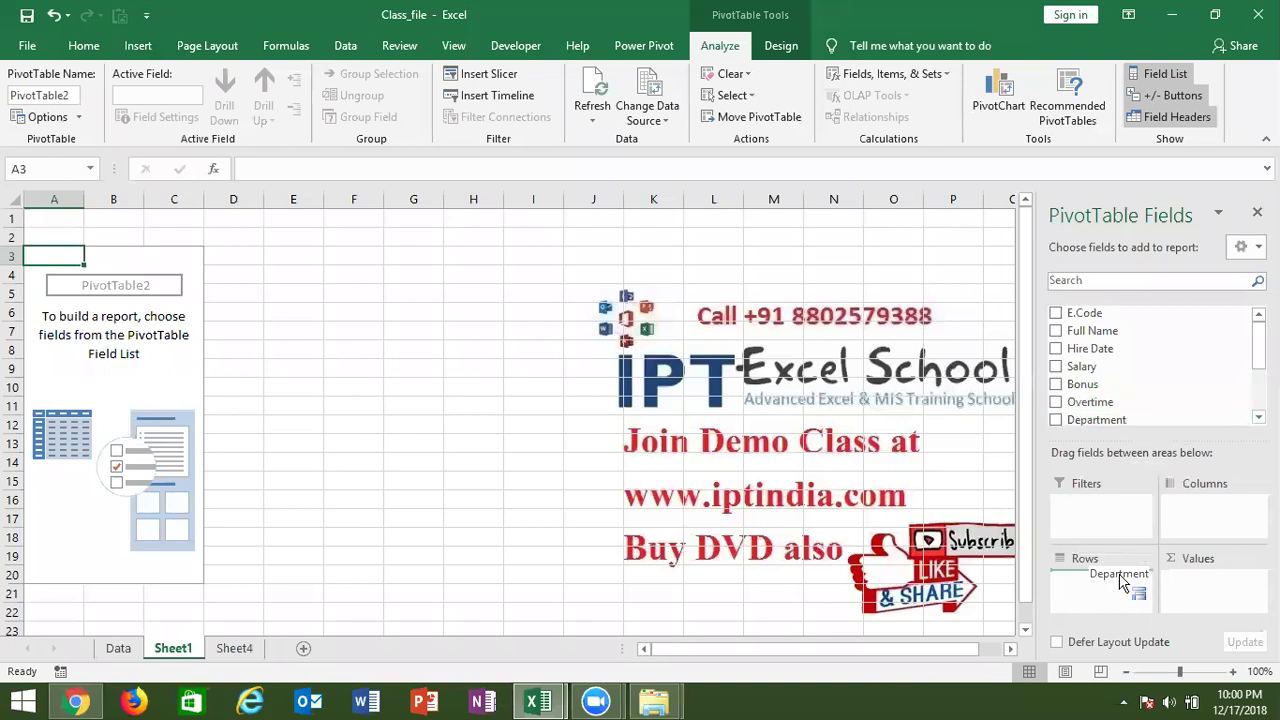
scroll(1150, 366, "down", 5)
scroll(1150, 366, "up", 2)
scroll(1150, 366, "up", 3)
left_click_drag(1150, 366, 1221, 590)
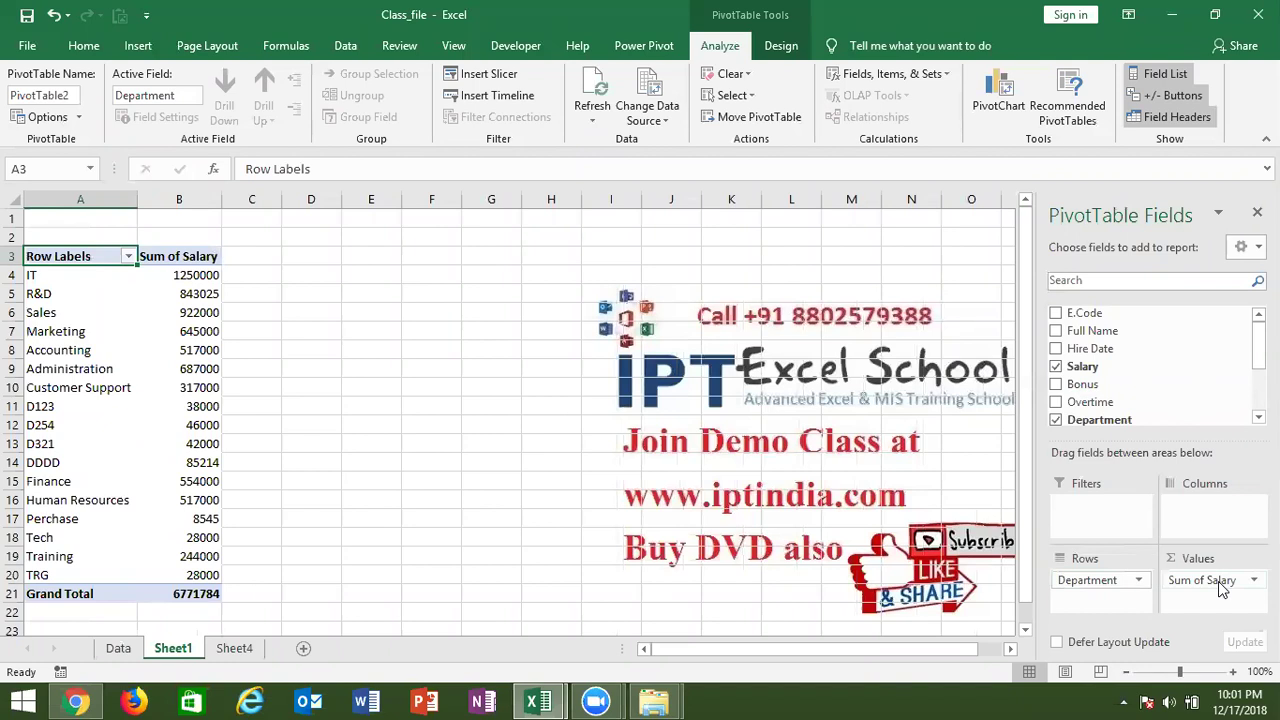
Sort the departments by Sum of Salary, smallest to largest.
left_click(207, 345)
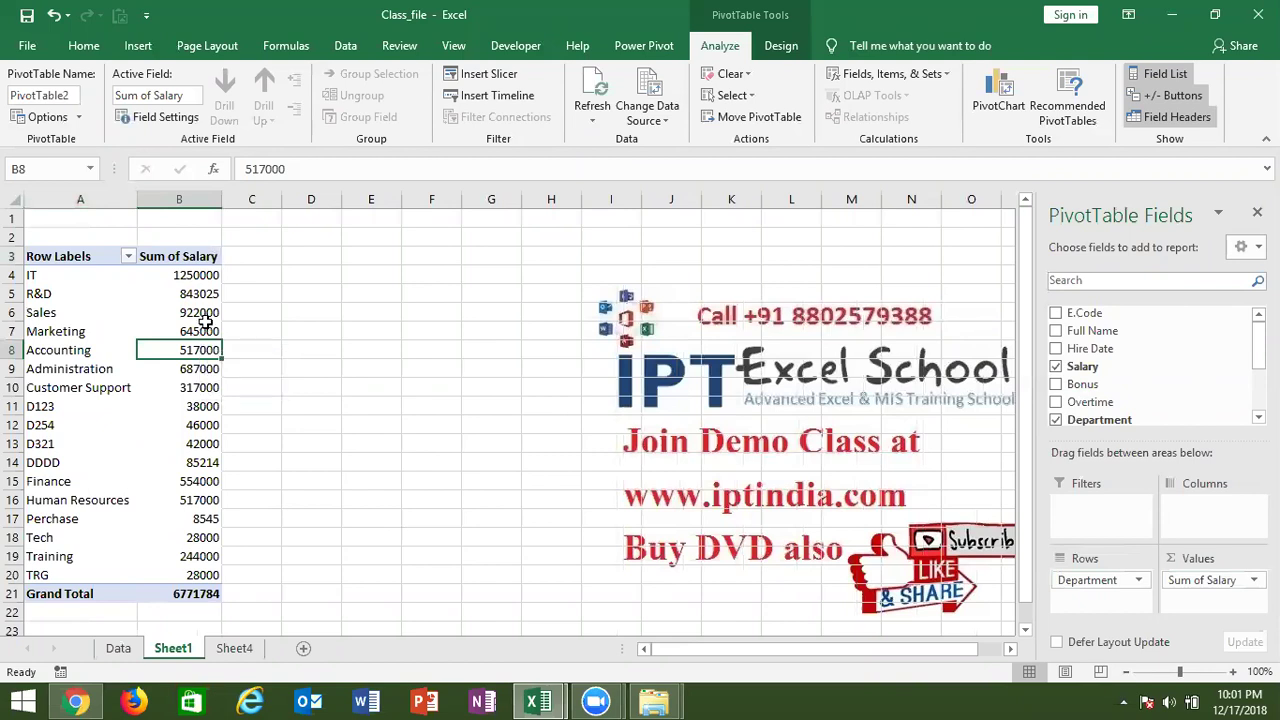
left_click(205, 325)
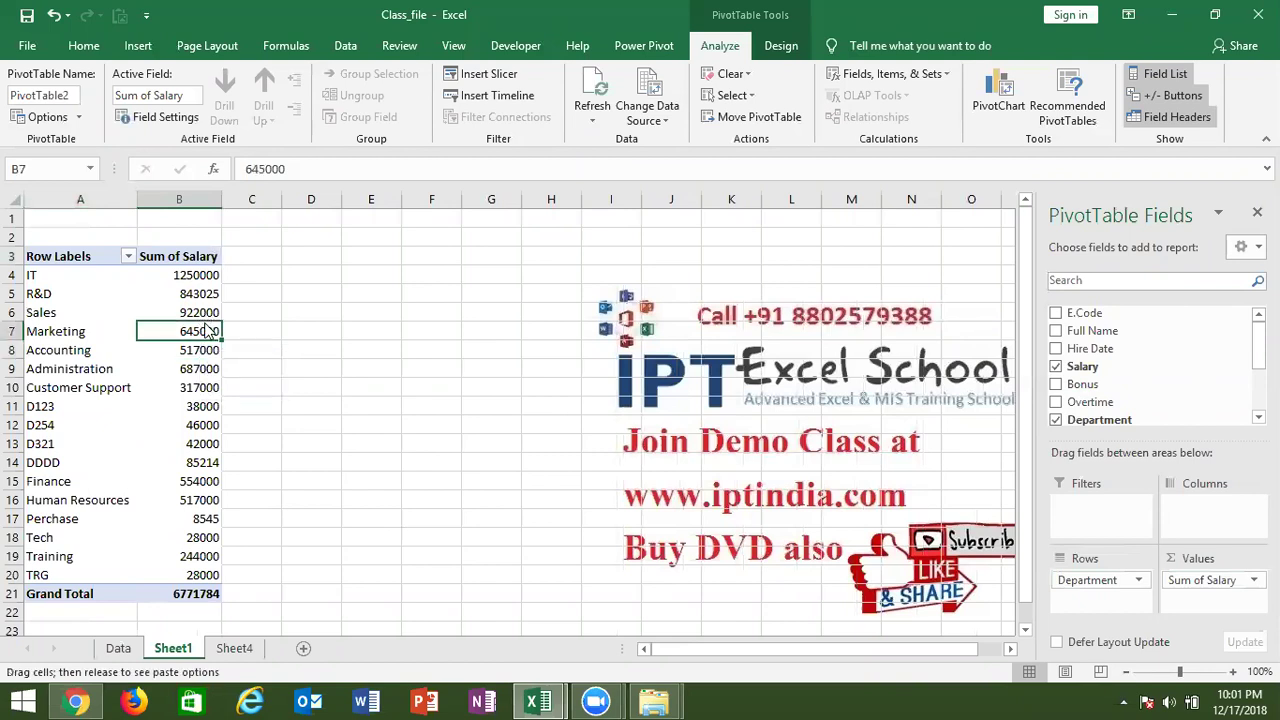
right_click(206, 337)
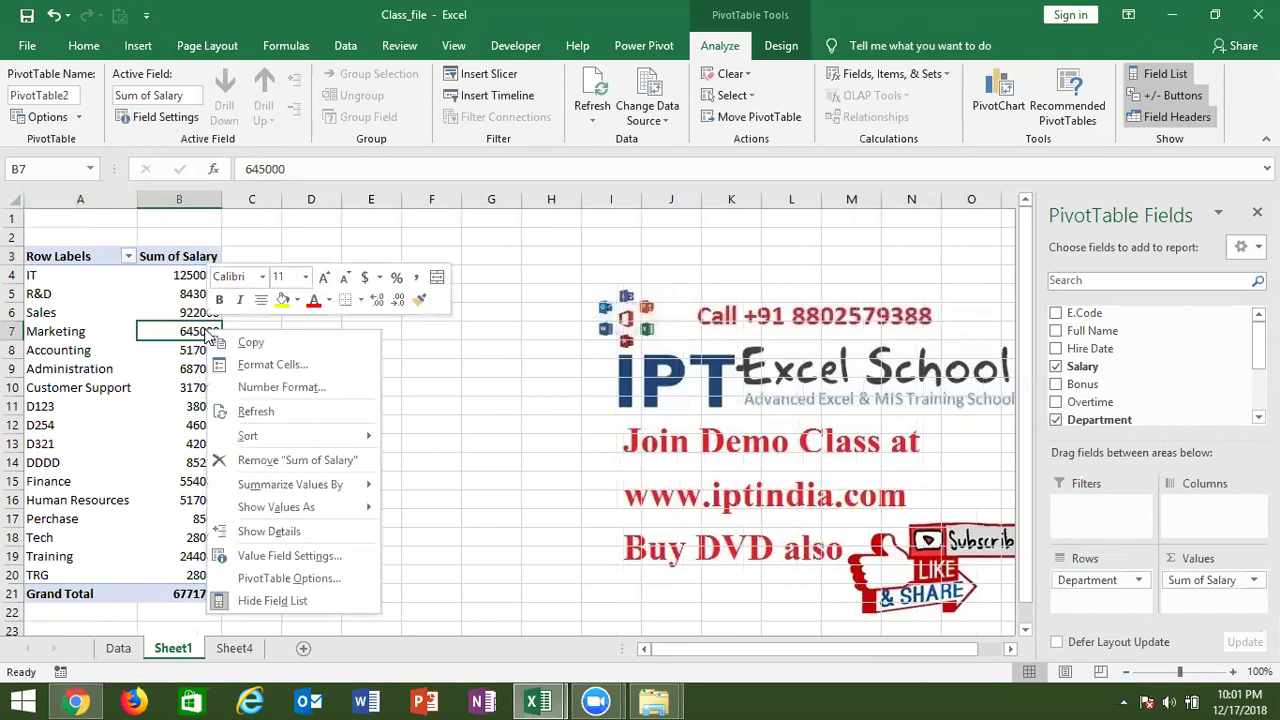
mouse_move(298, 436)
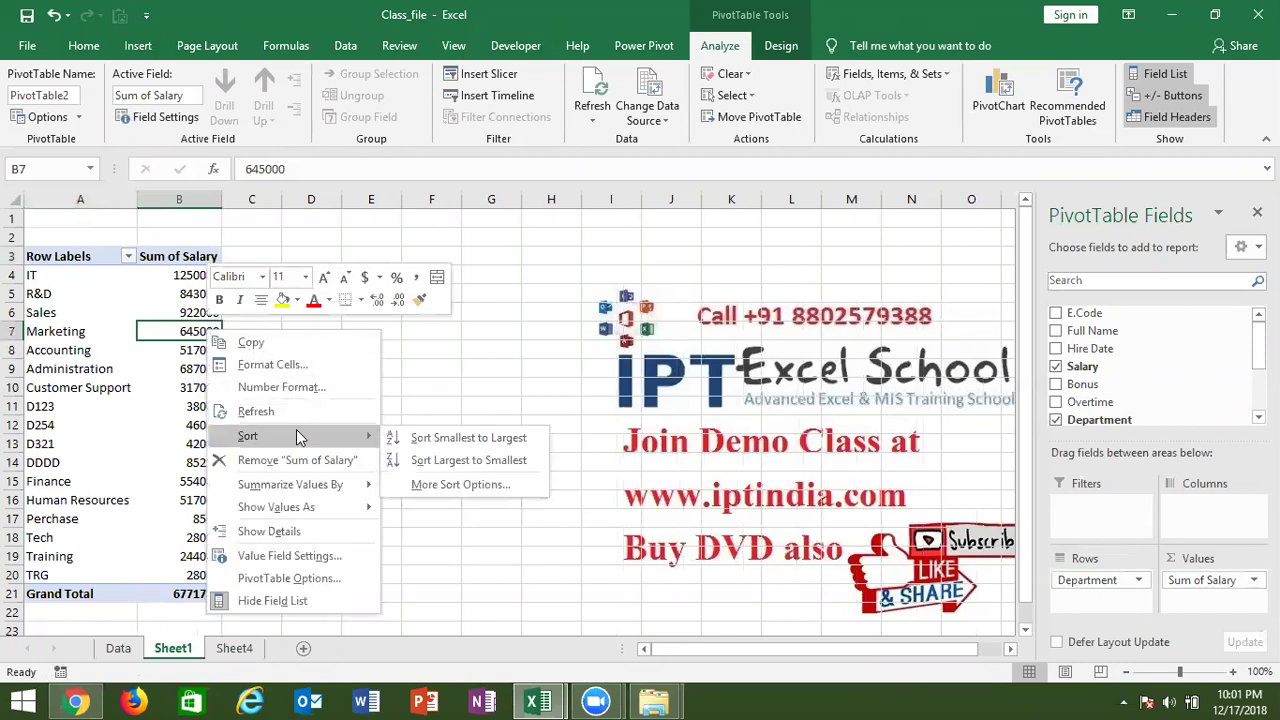
left_click(407, 438)
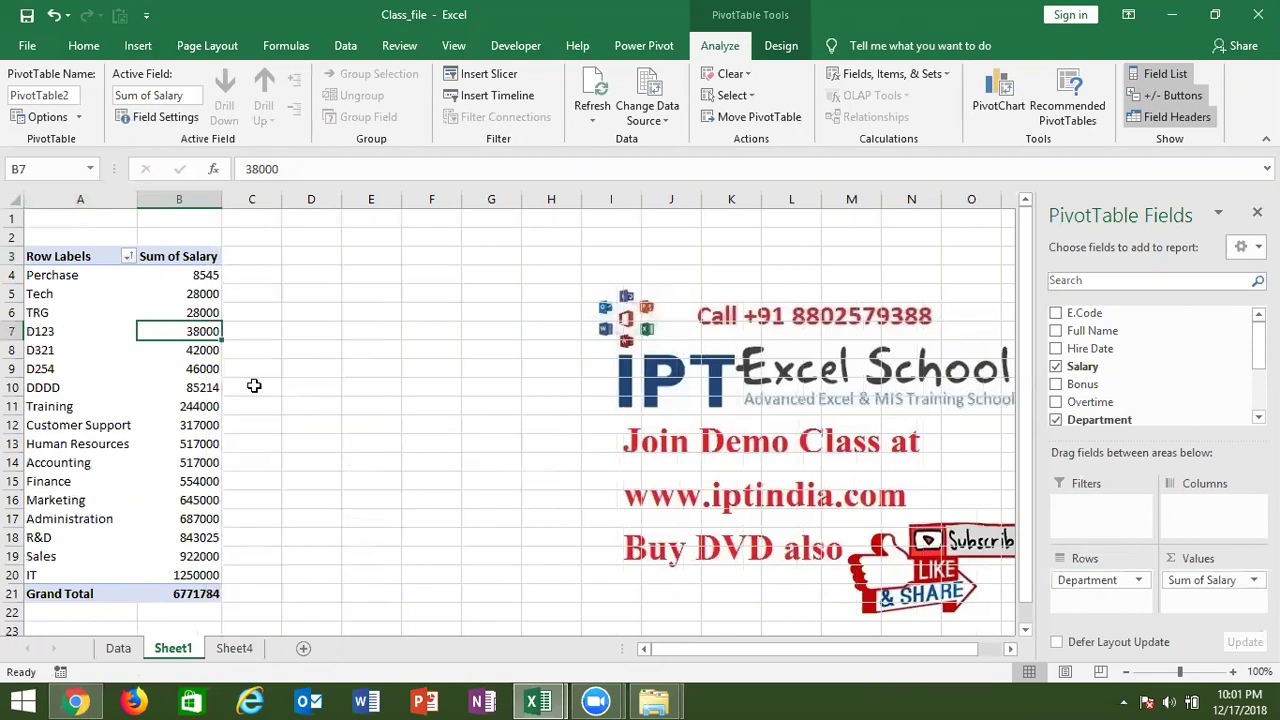
right_click(206, 335)
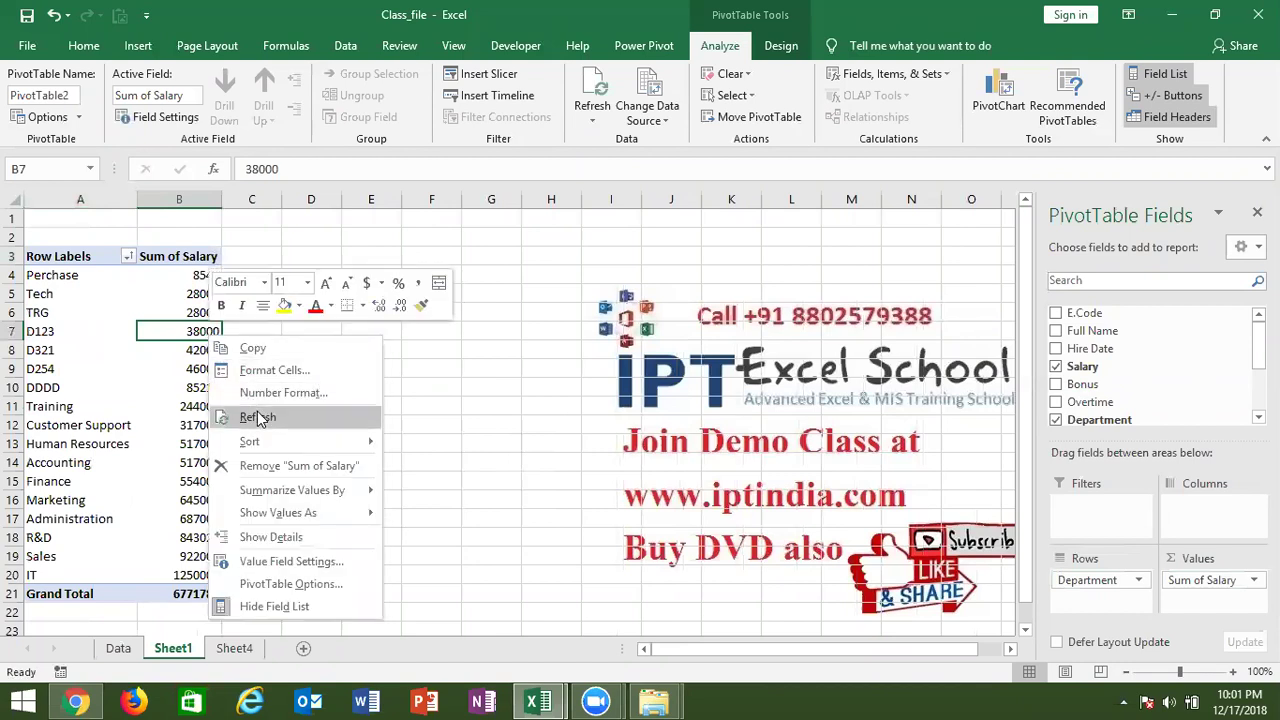
mouse_move(270, 441)
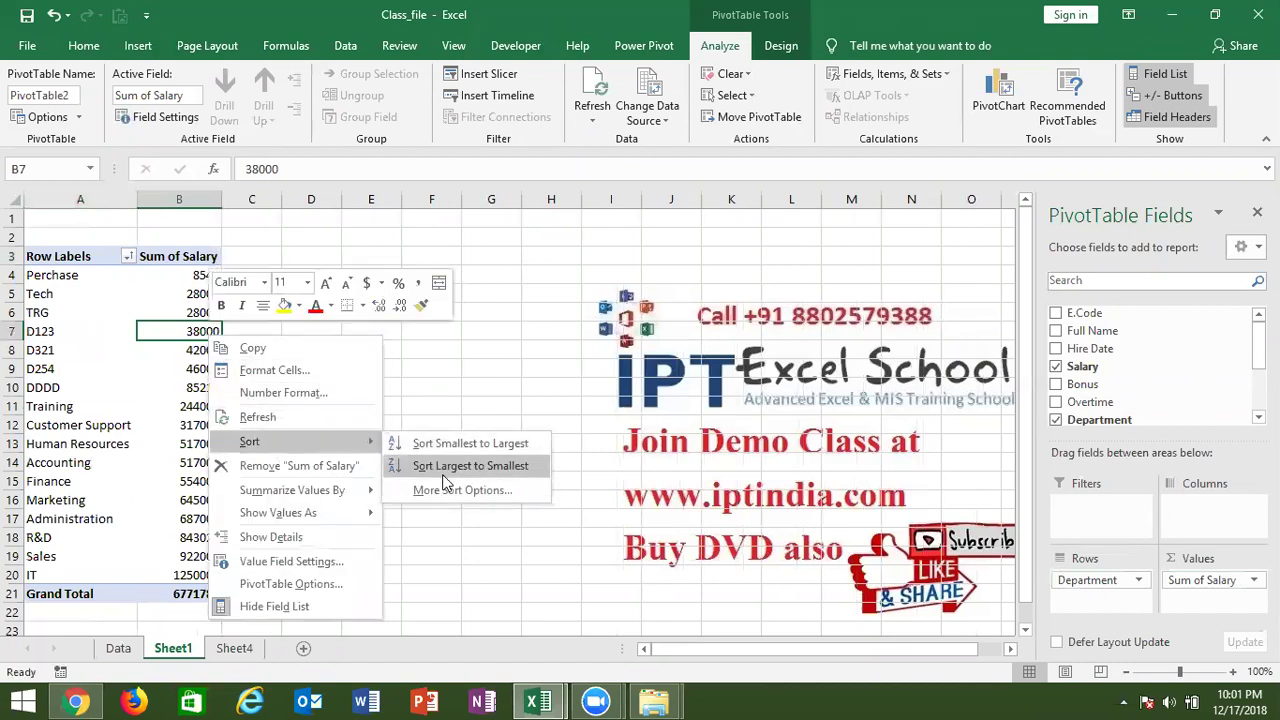
Sort the department labels A to Z.
left_click(42, 331)
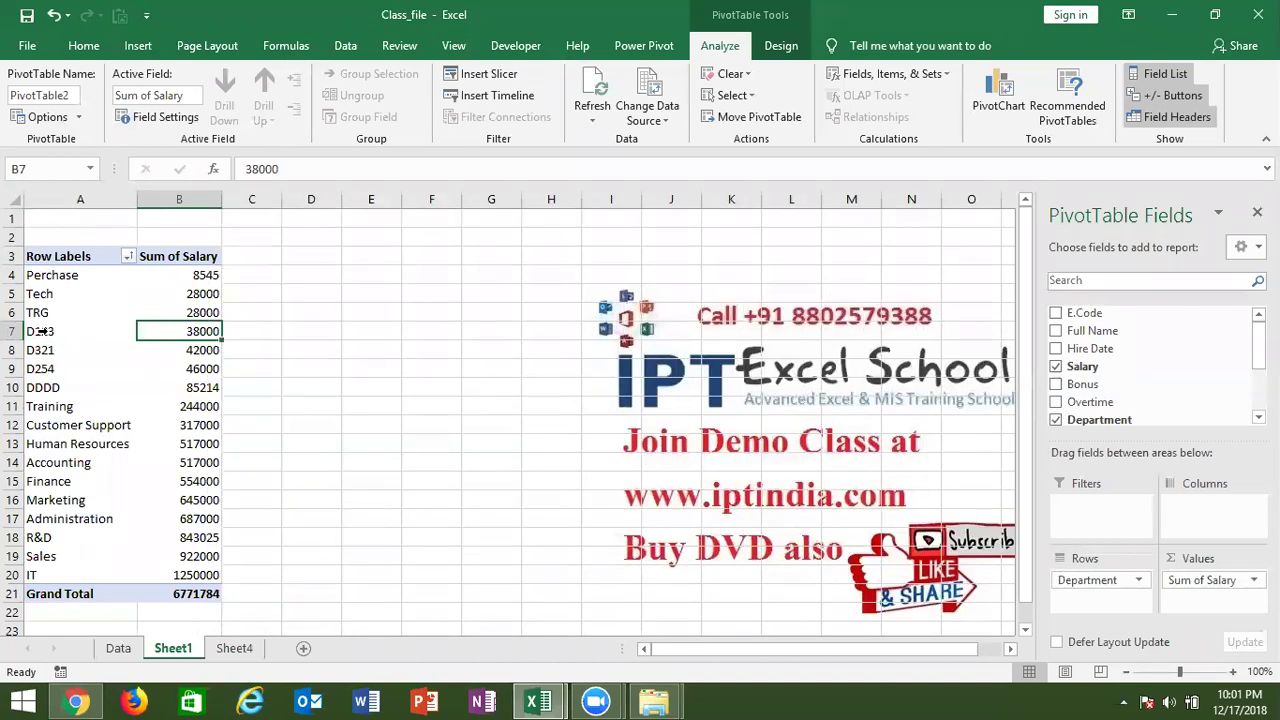
left_click(58, 331)
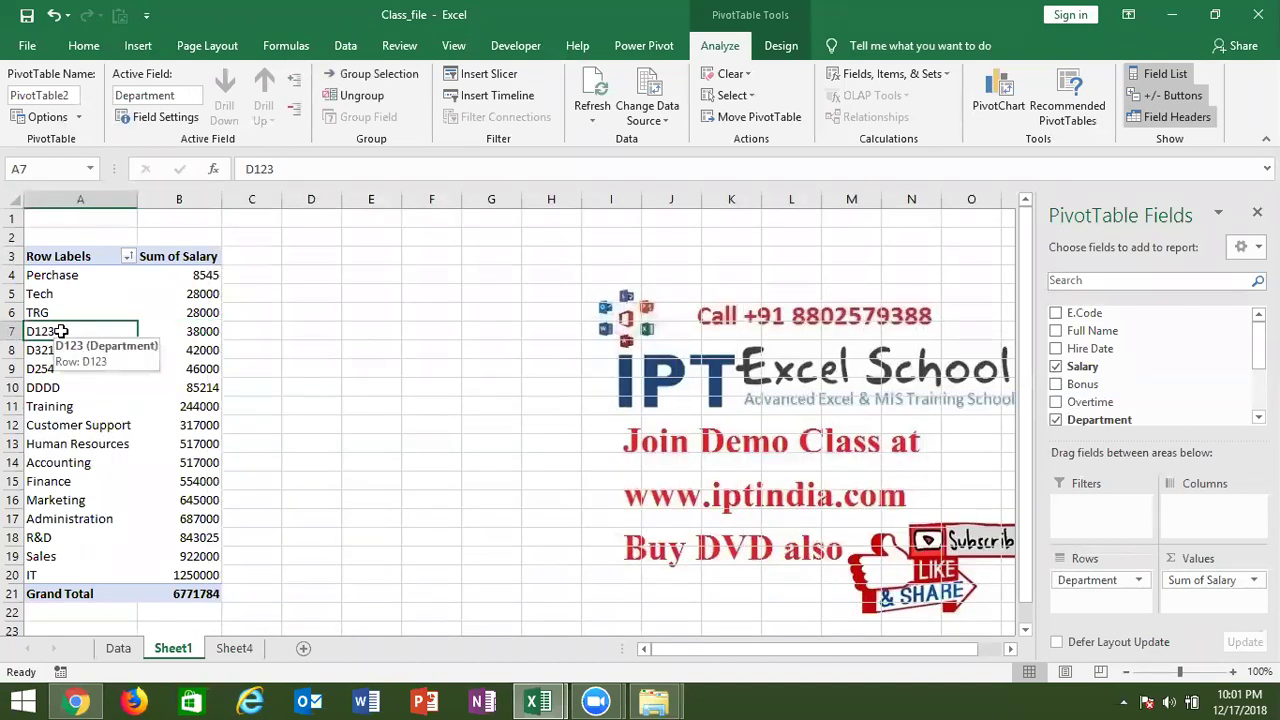
right_click(61, 331)
mouse_move(130, 488)
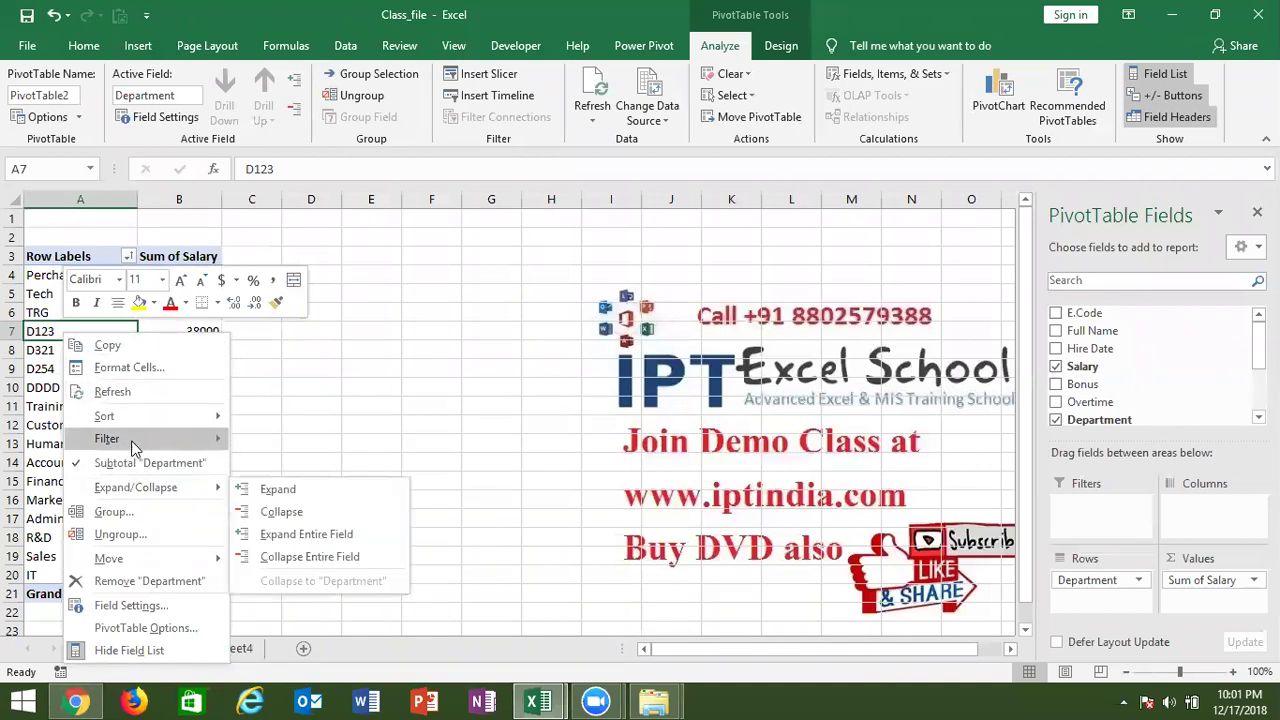
mouse_move(139, 422)
left_click(265, 420)
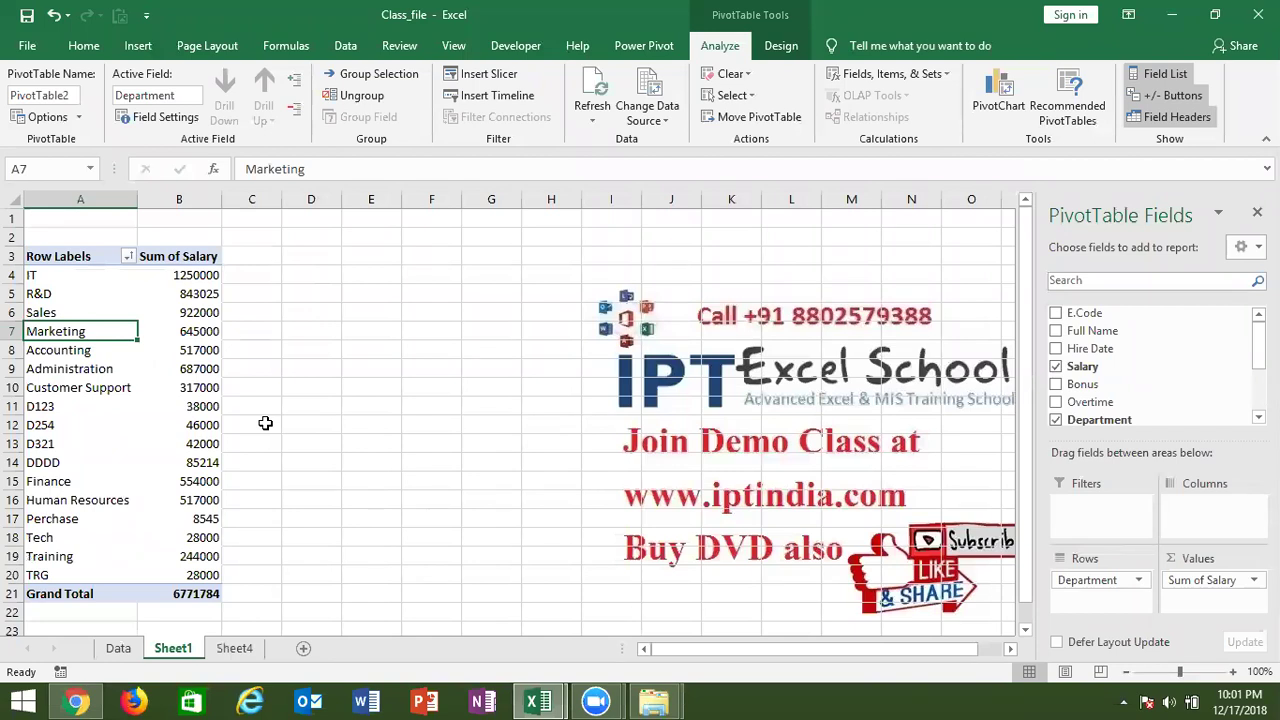
Rename the A3 header from Row Labels to 'Department'.
left_click(89, 256)
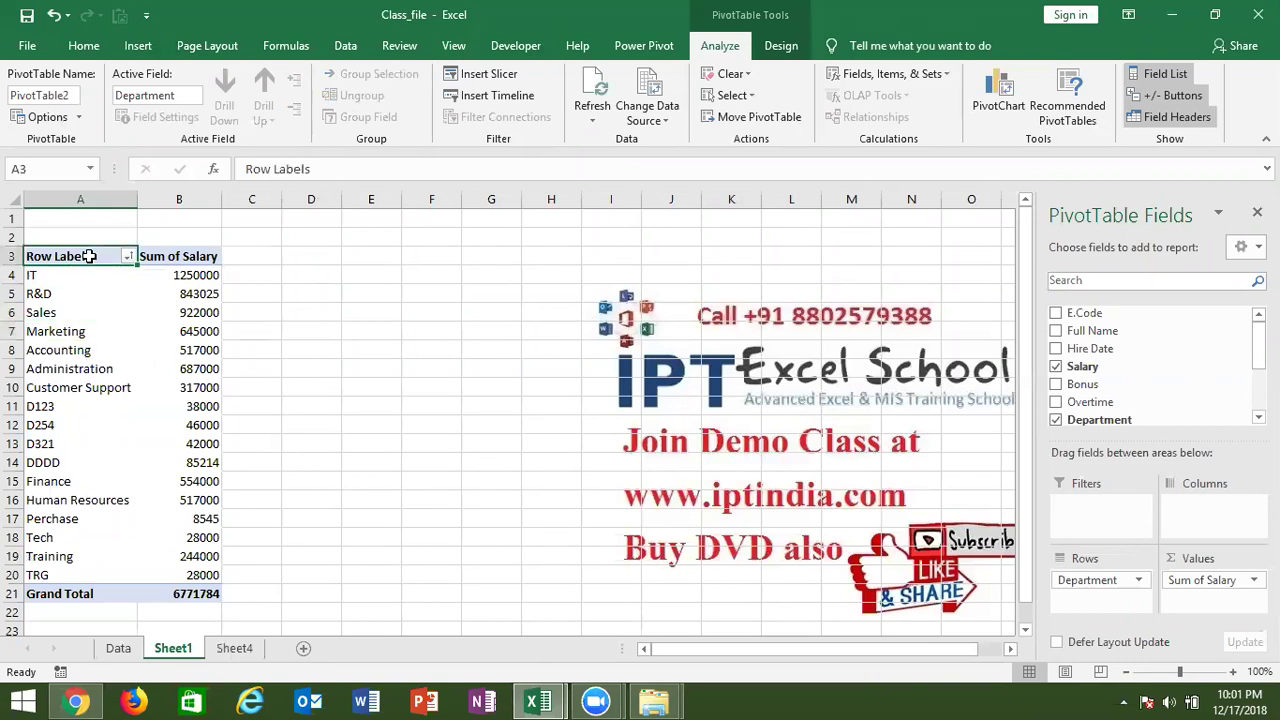
type("Department")
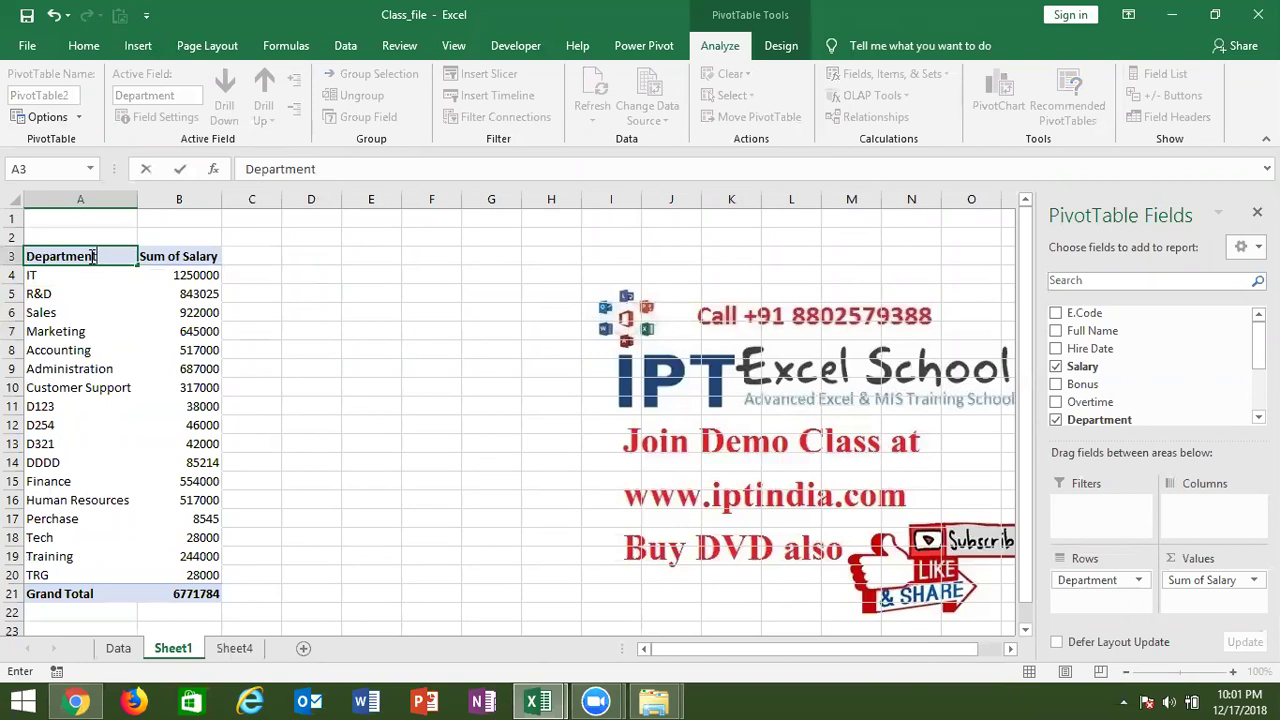
key("Return")
Review the salary totals and department labels, closing the value options without changes.
left_click_drag(166, 274, 172, 575)
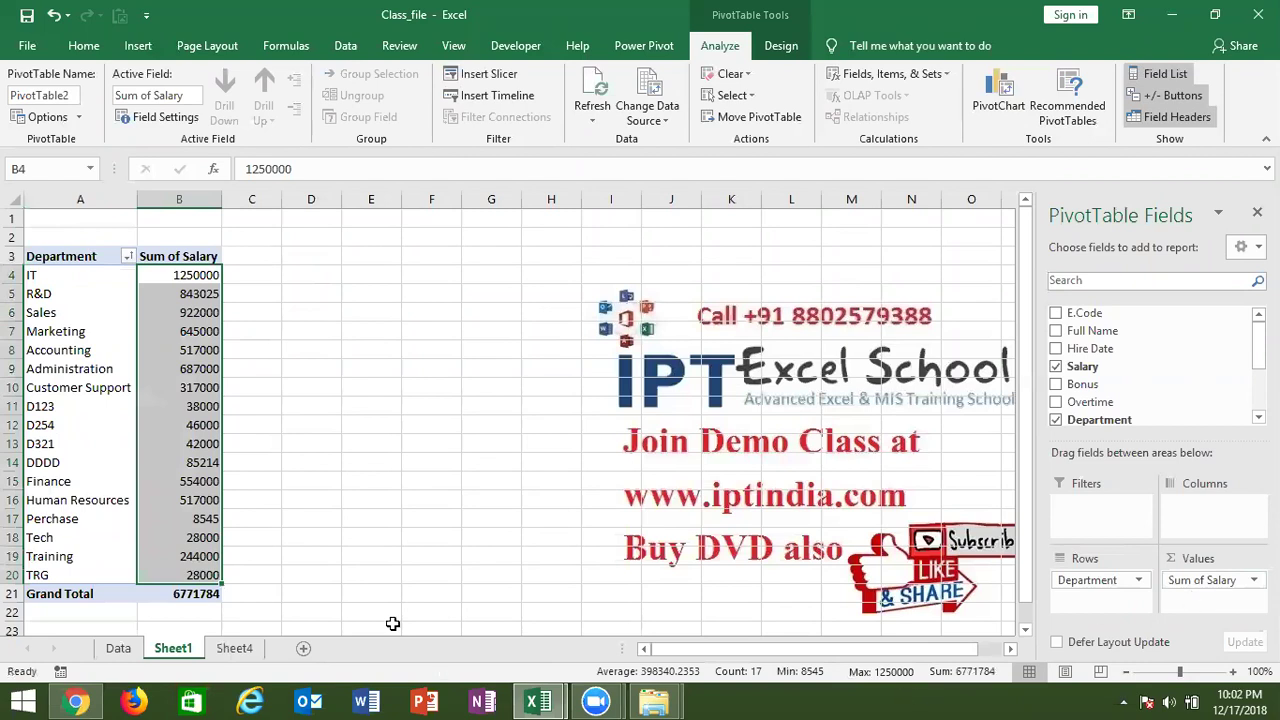
left_click(183, 331)
right_click(183, 331)
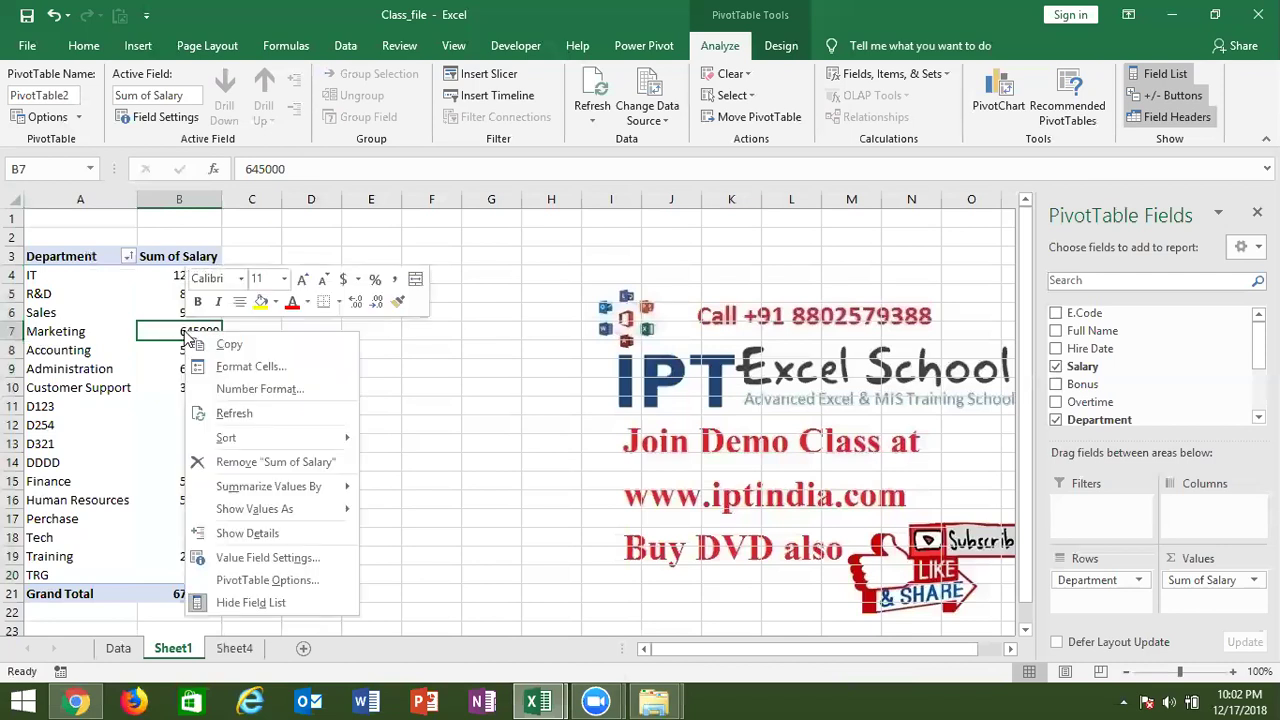
mouse_move(244, 439)
key("Escape")
left_click(47, 331)
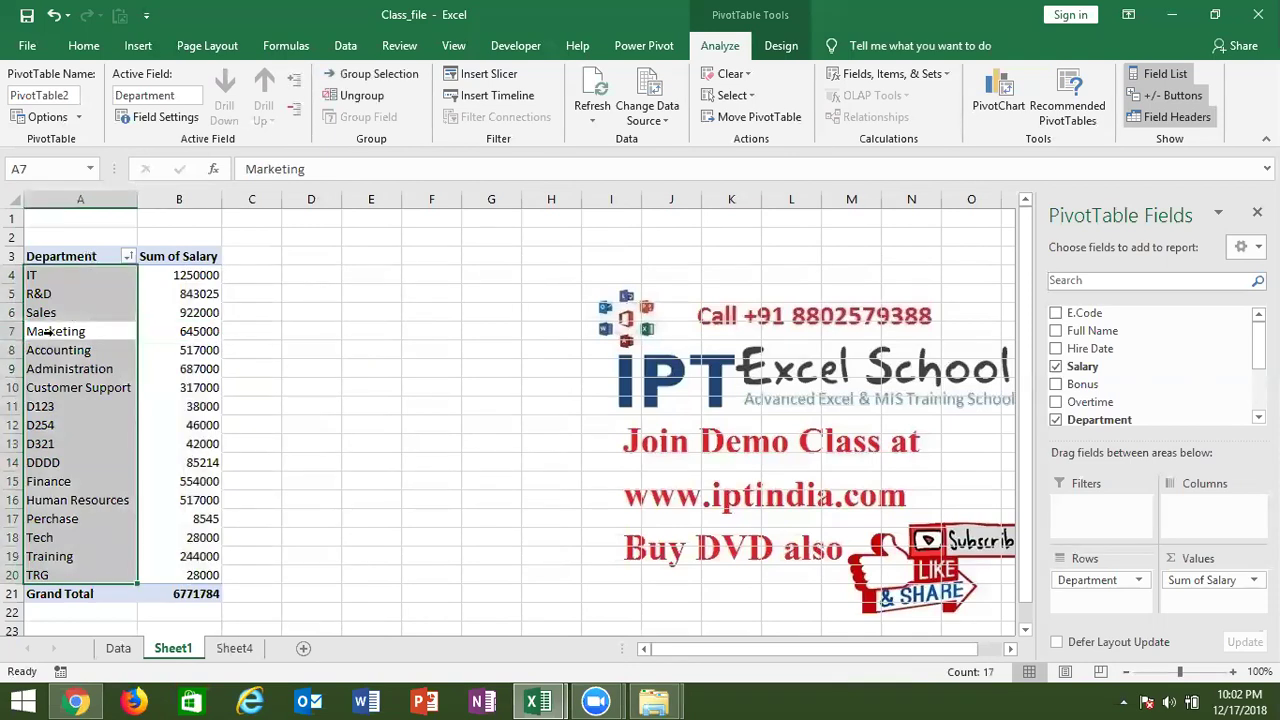
left_click(47, 331)
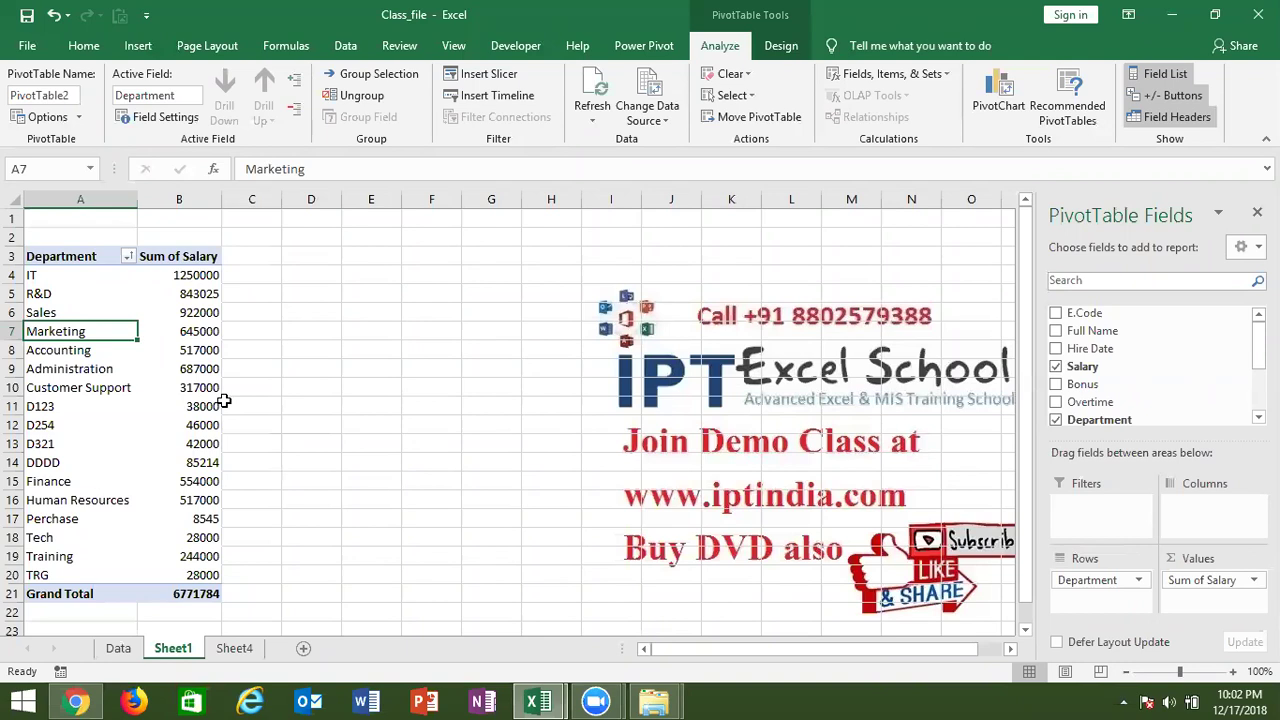
Move Human Resources to the beginning of the department list.
left_click(99, 500)
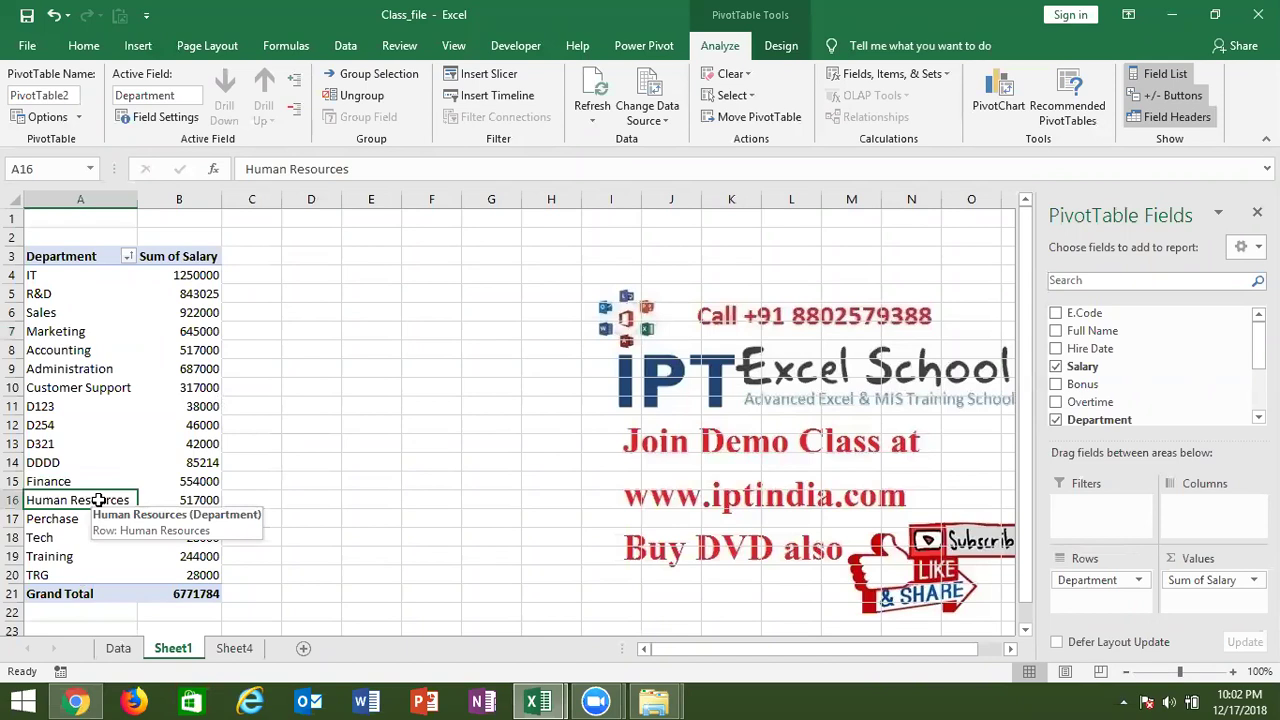
right_click(99, 502)
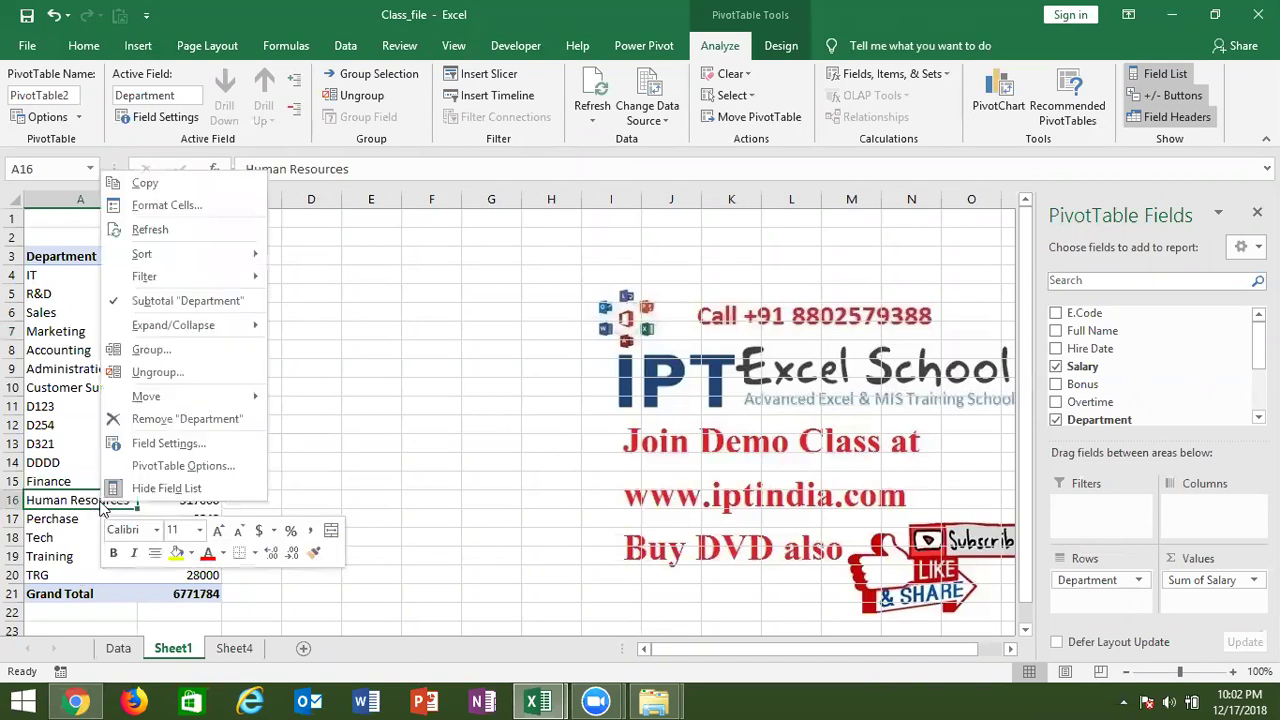
mouse_move(175, 397)
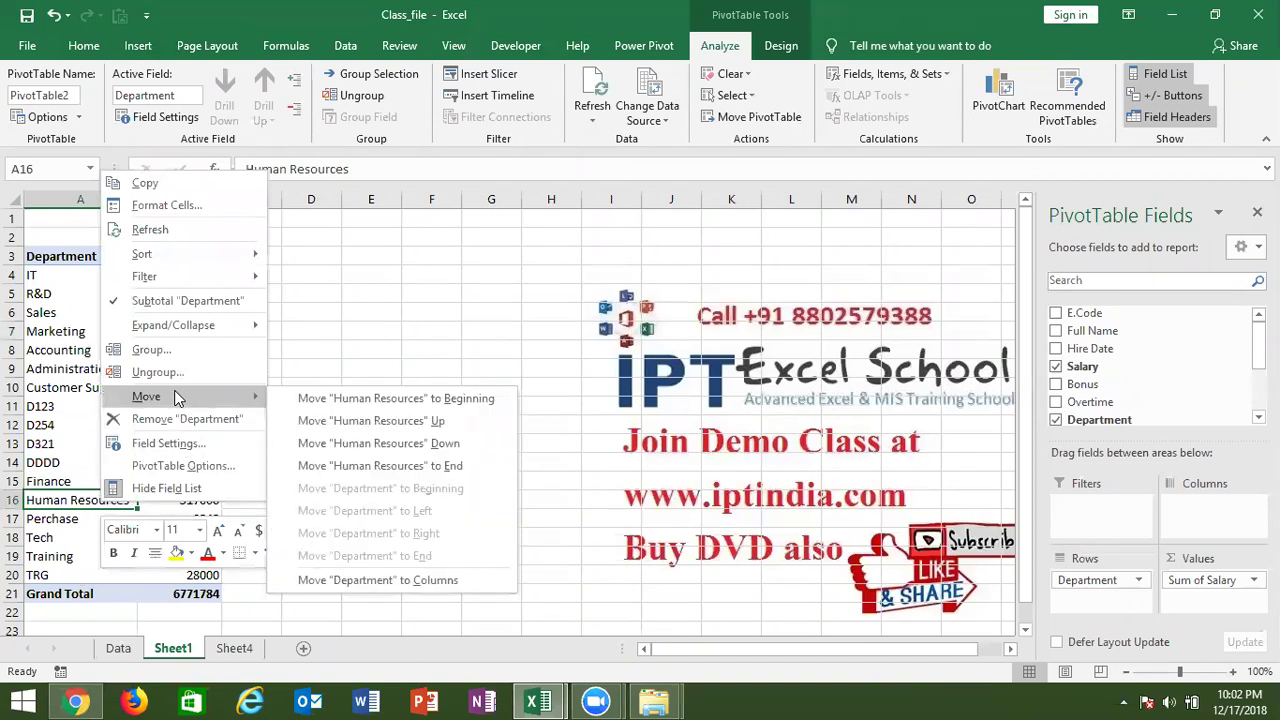
left_click(328, 398)
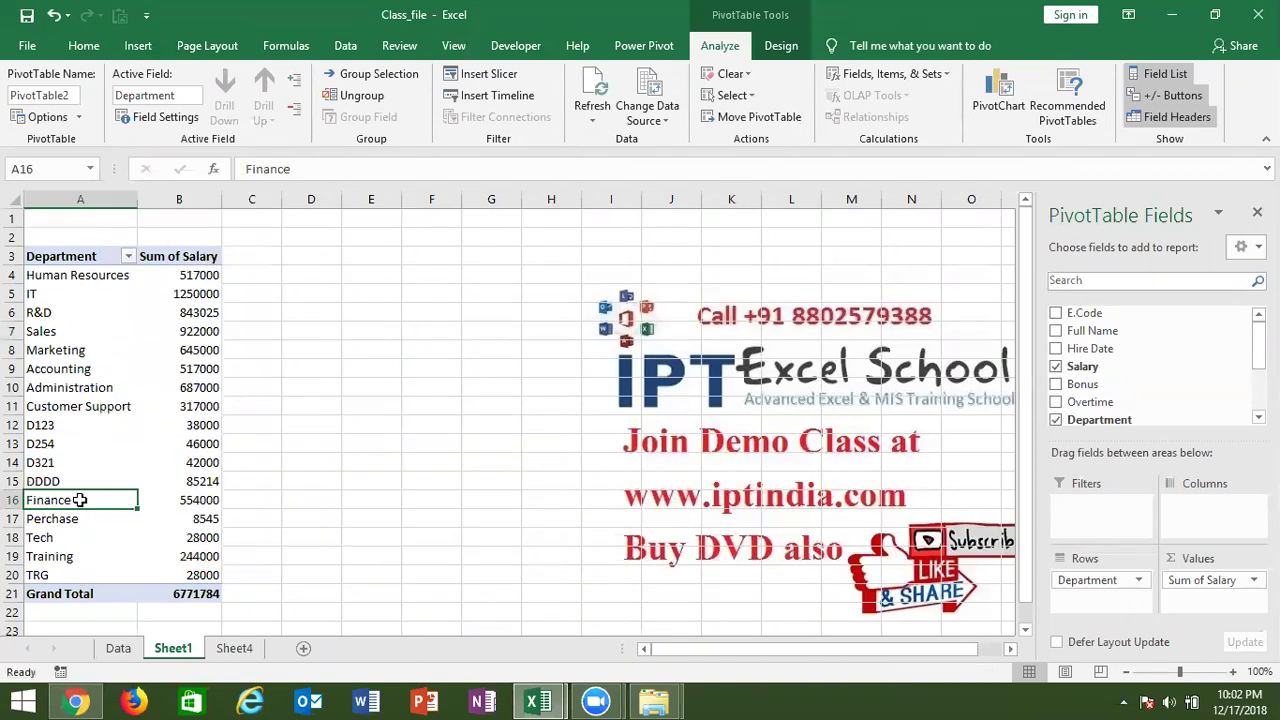
Open the Finance row's options and close them without changes.
right_click(80, 500)
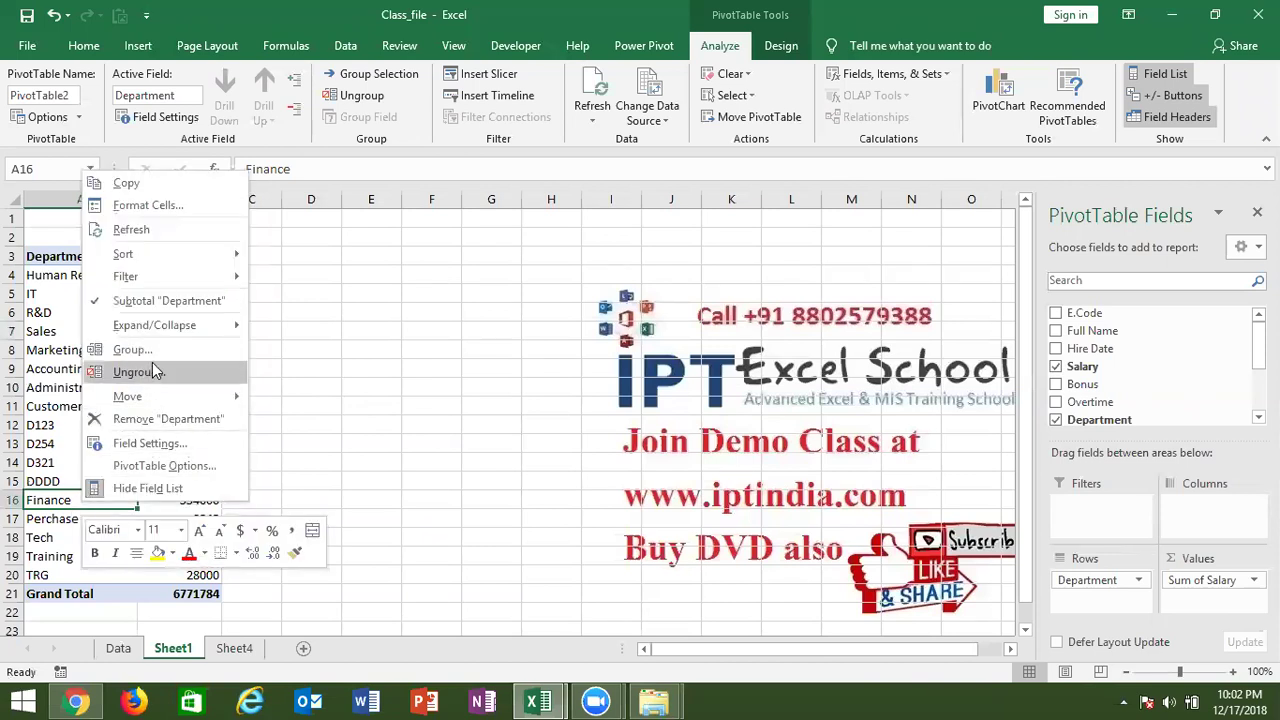
mouse_move(149, 395)
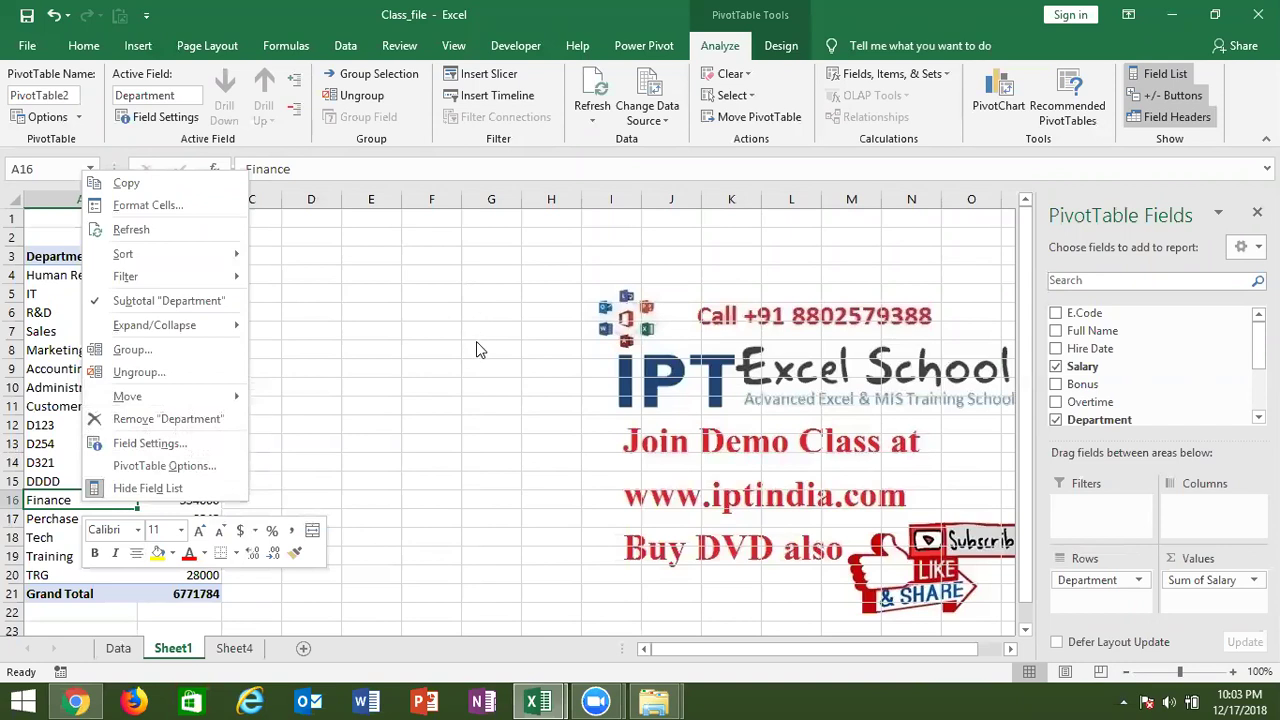
left_click(62, 330)
left_click(66, 336)
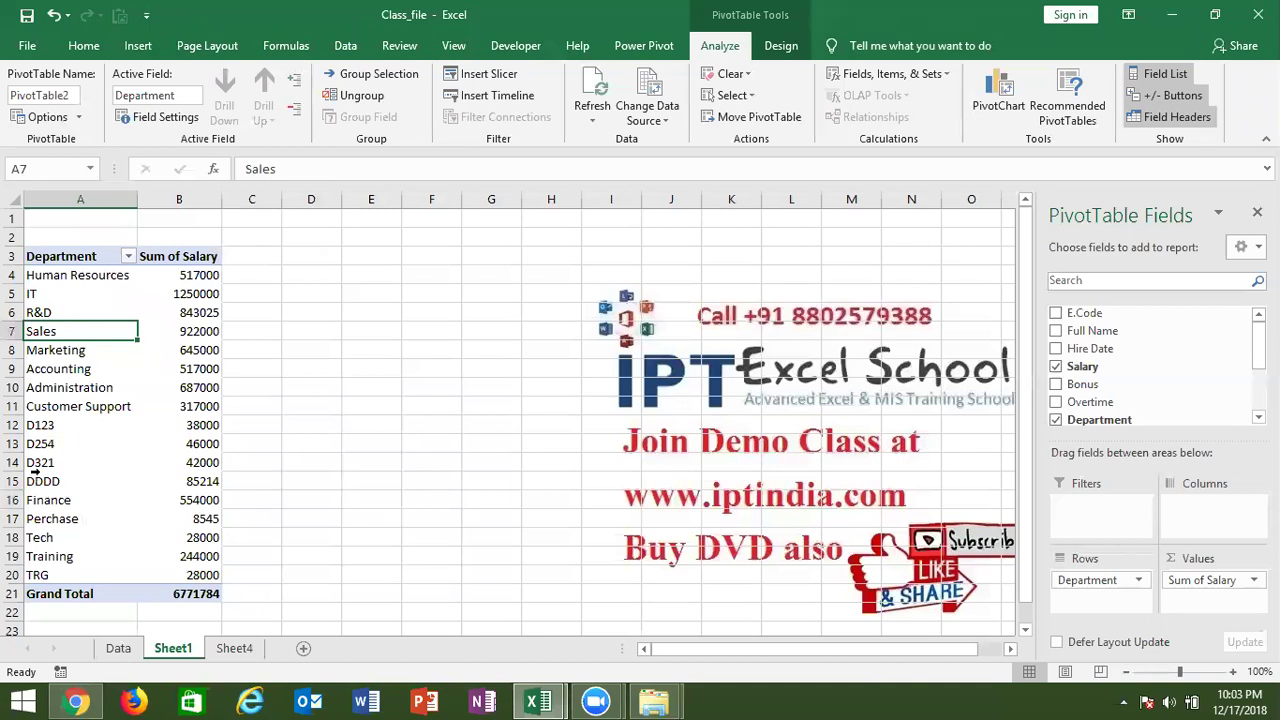
left_click(127, 257)
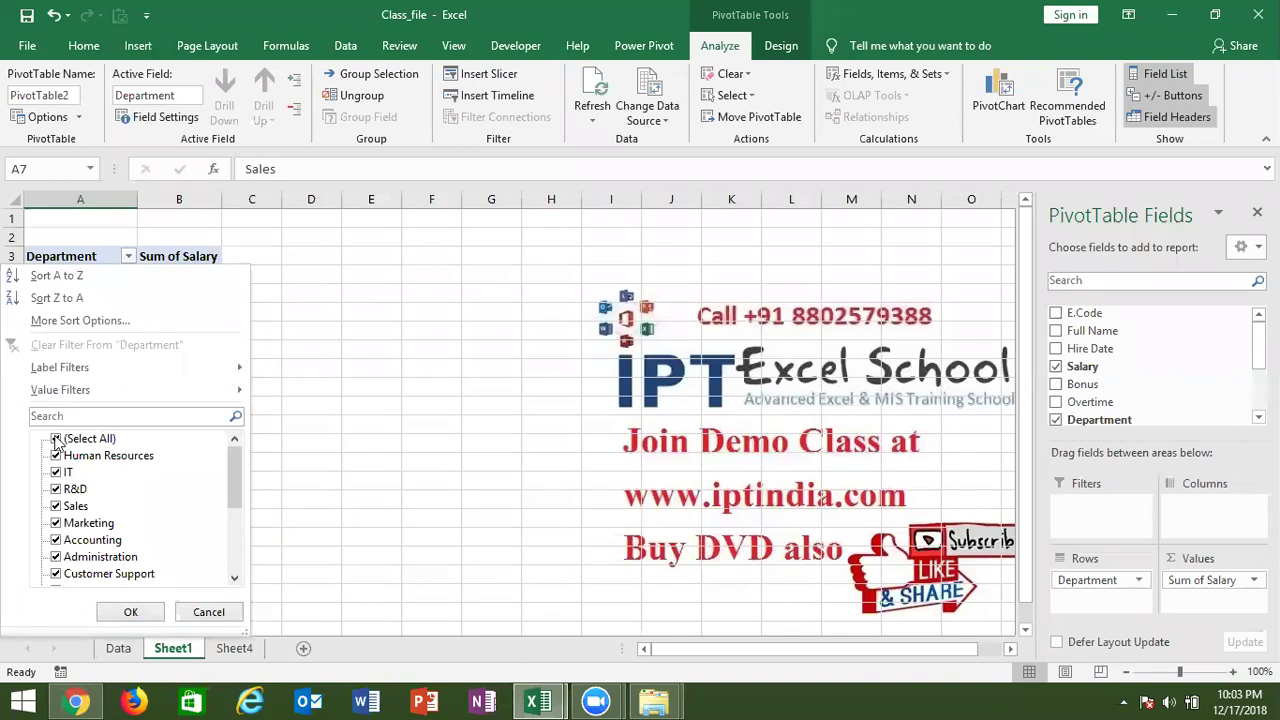
left_click(57, 440)
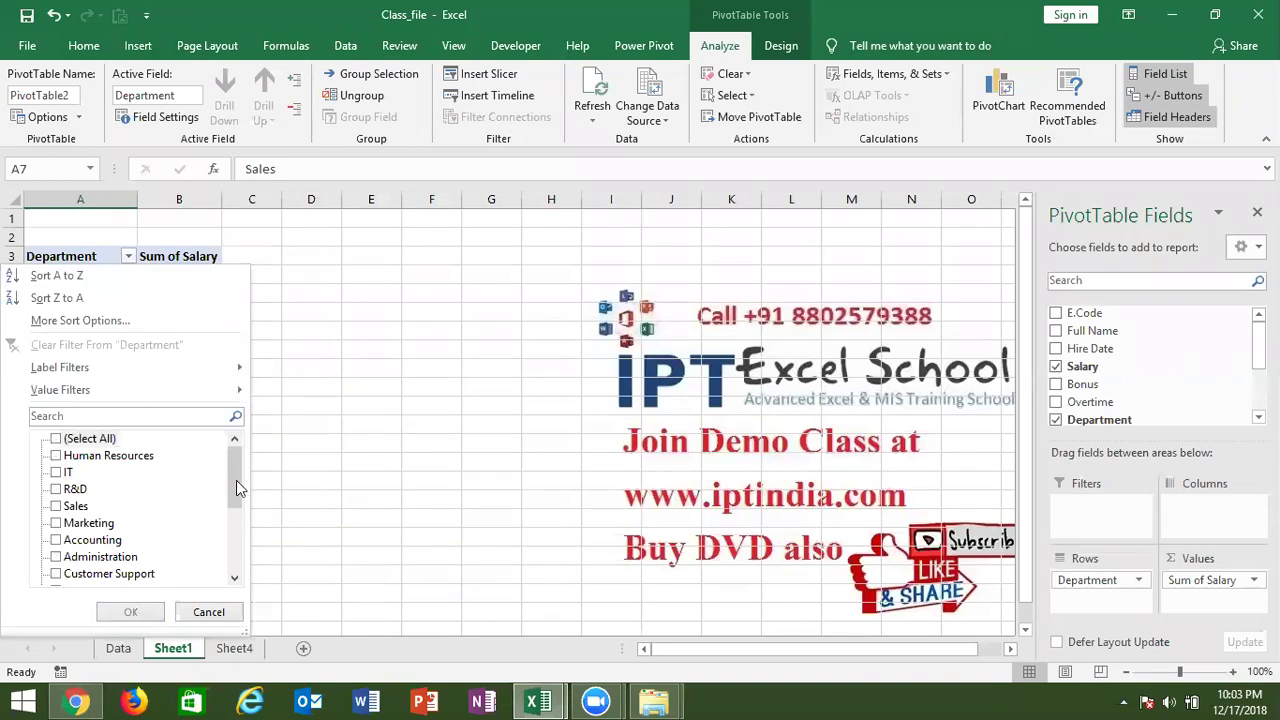
left_click_drag(236, 480, 229, 523)
left_click(57, 522)
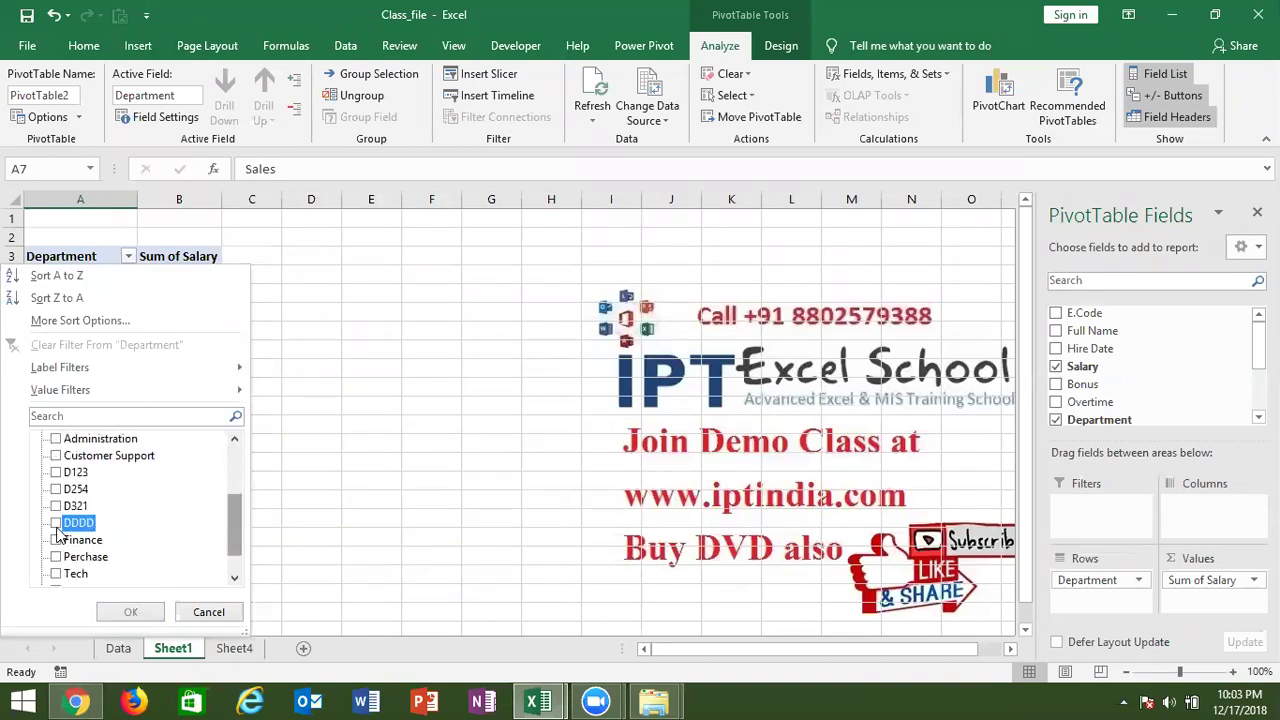
left_click(57, 505)
left_click(57, 489)
left_click(57, 474)
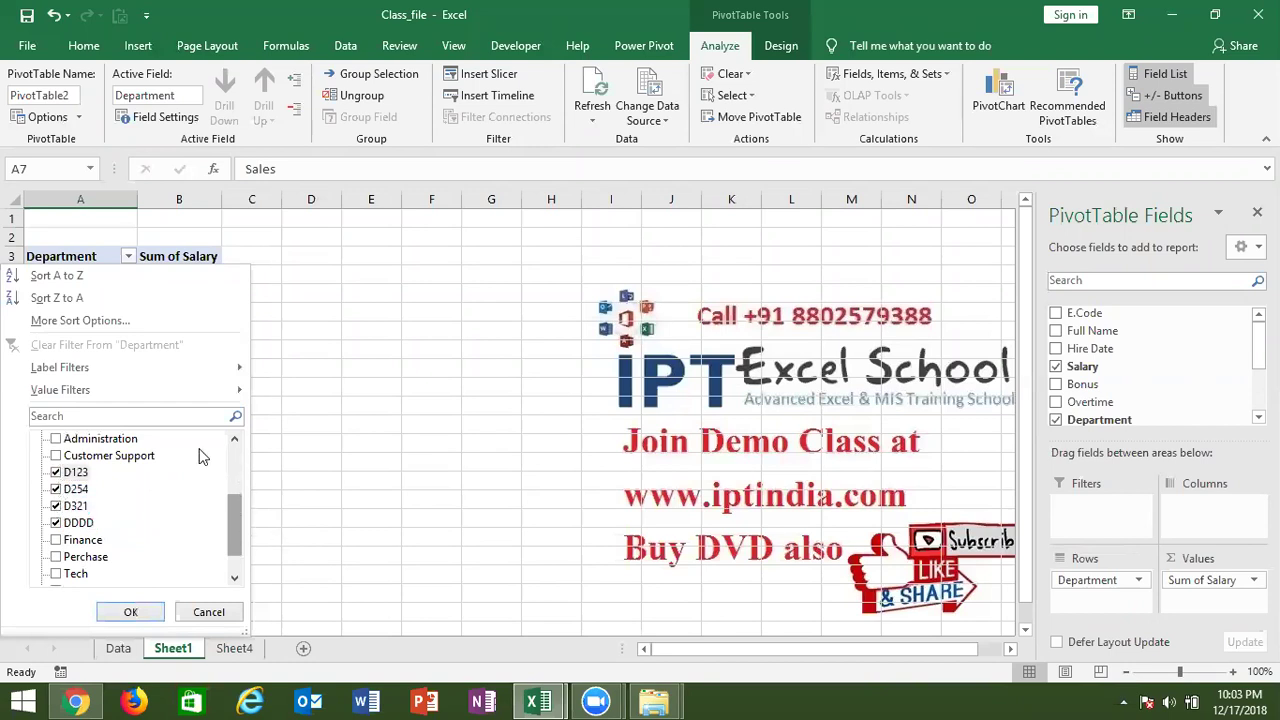
scroll(235, 445, "up", 5)
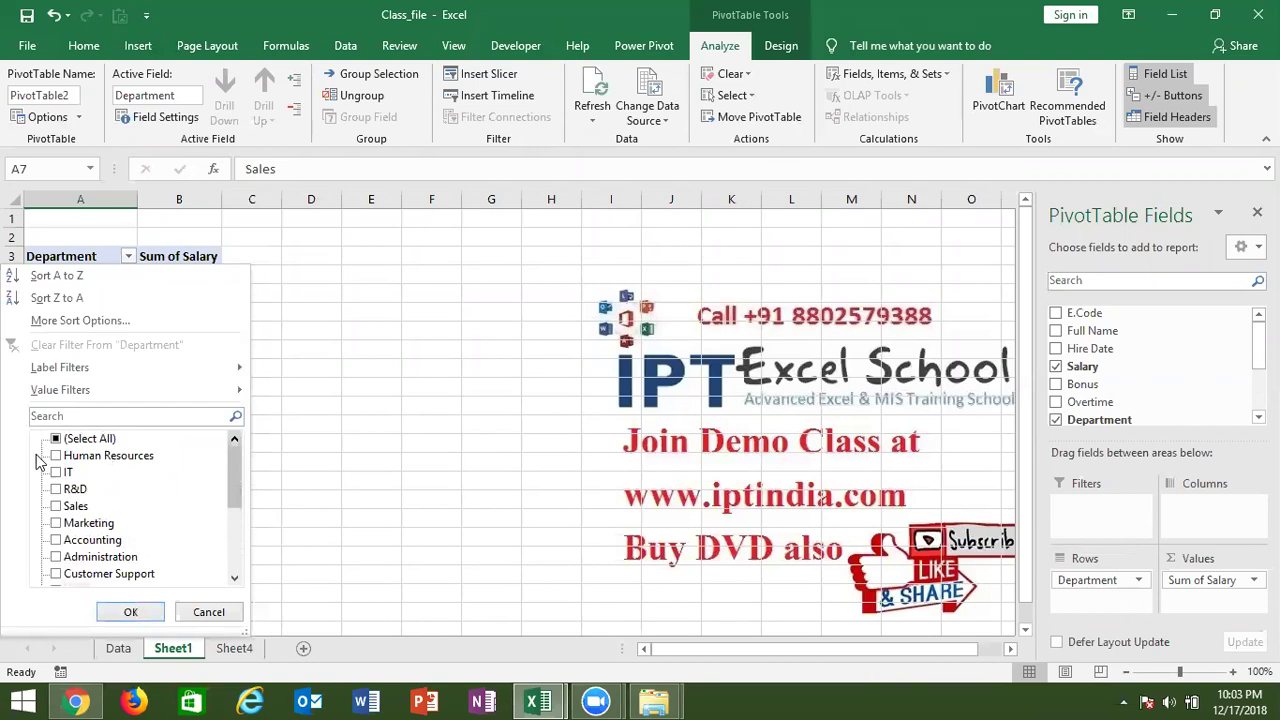
left_click(56, 439)
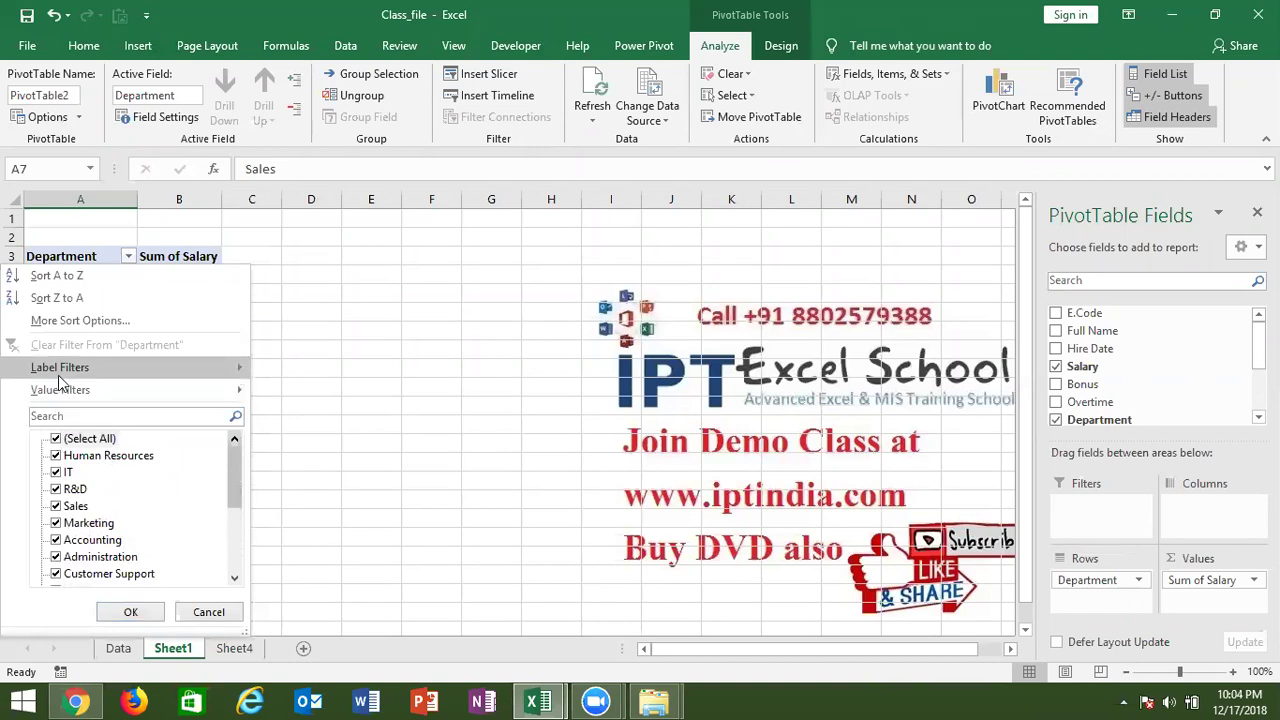
mouse_move(58, 376)
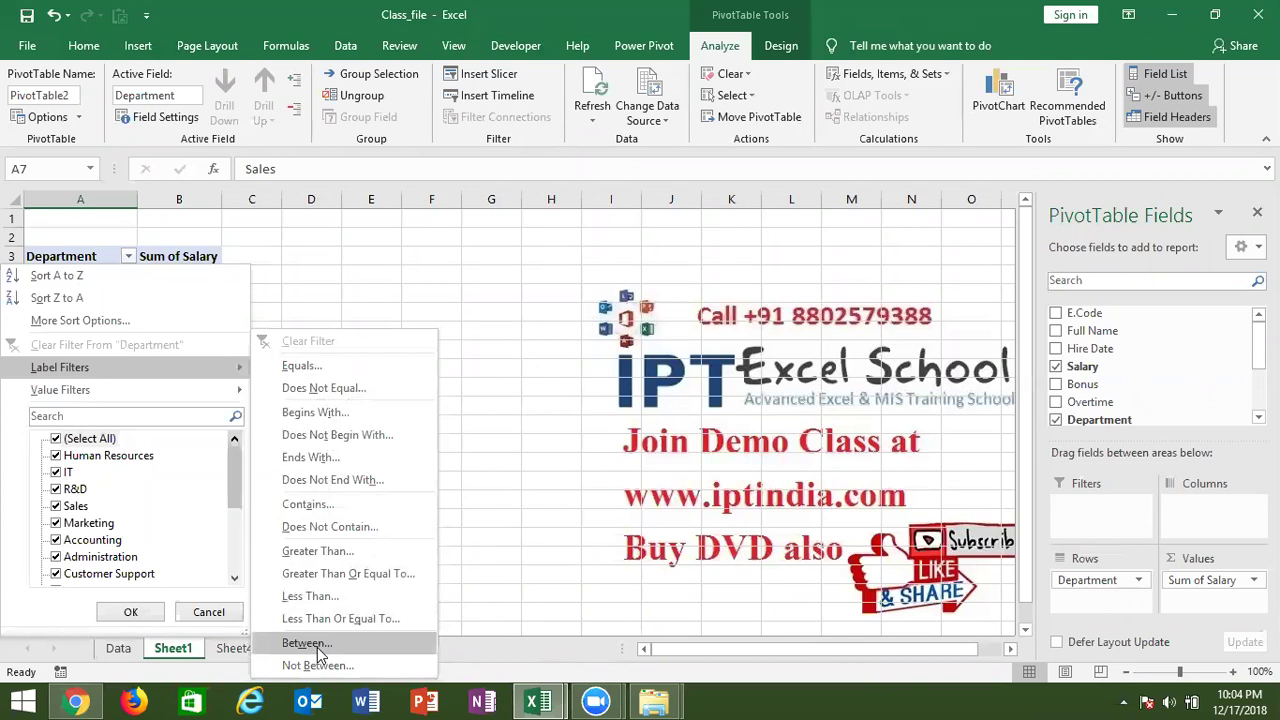
left_click(495, 423)
left_click(183, 294)
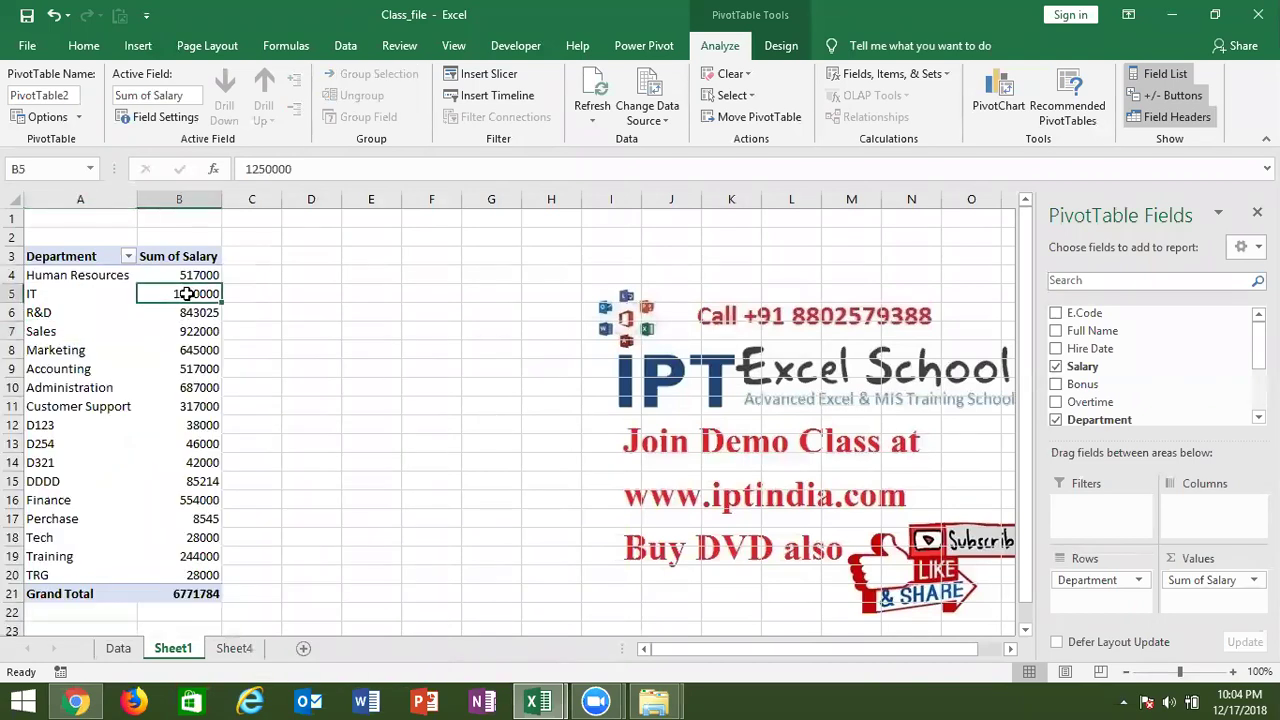
left_click(128, 257)
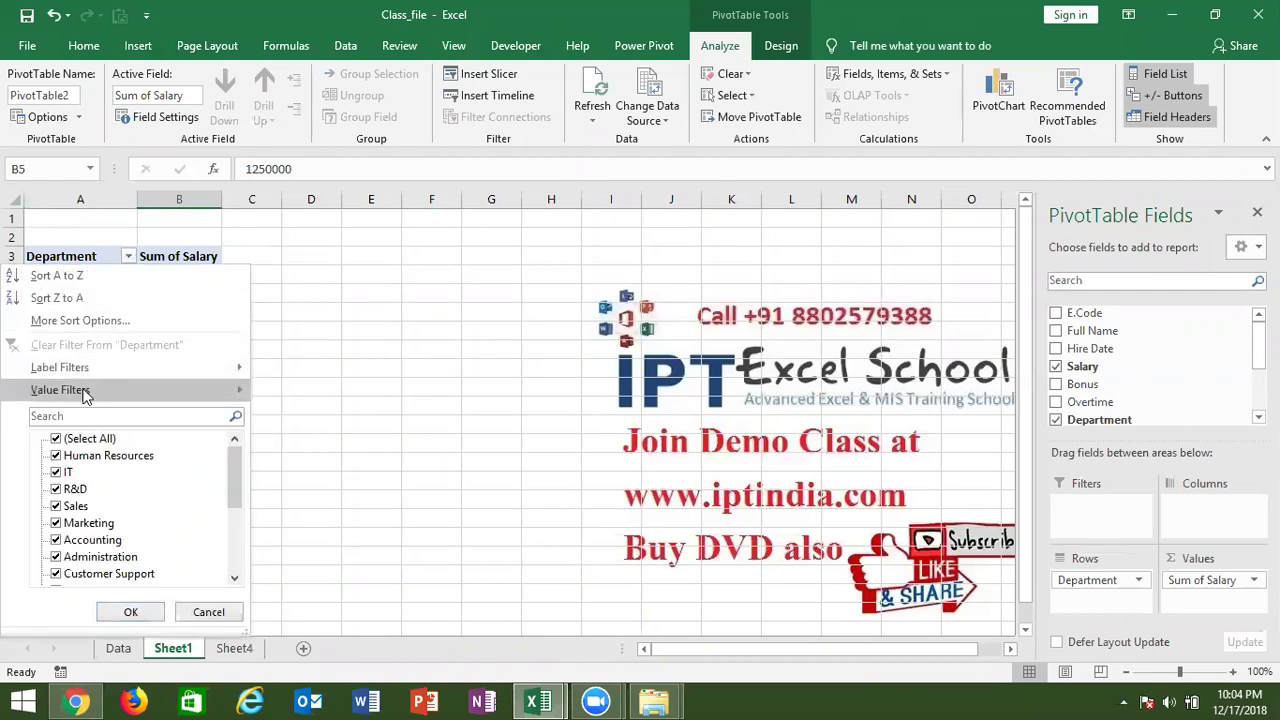
mouse_move(85, 396)
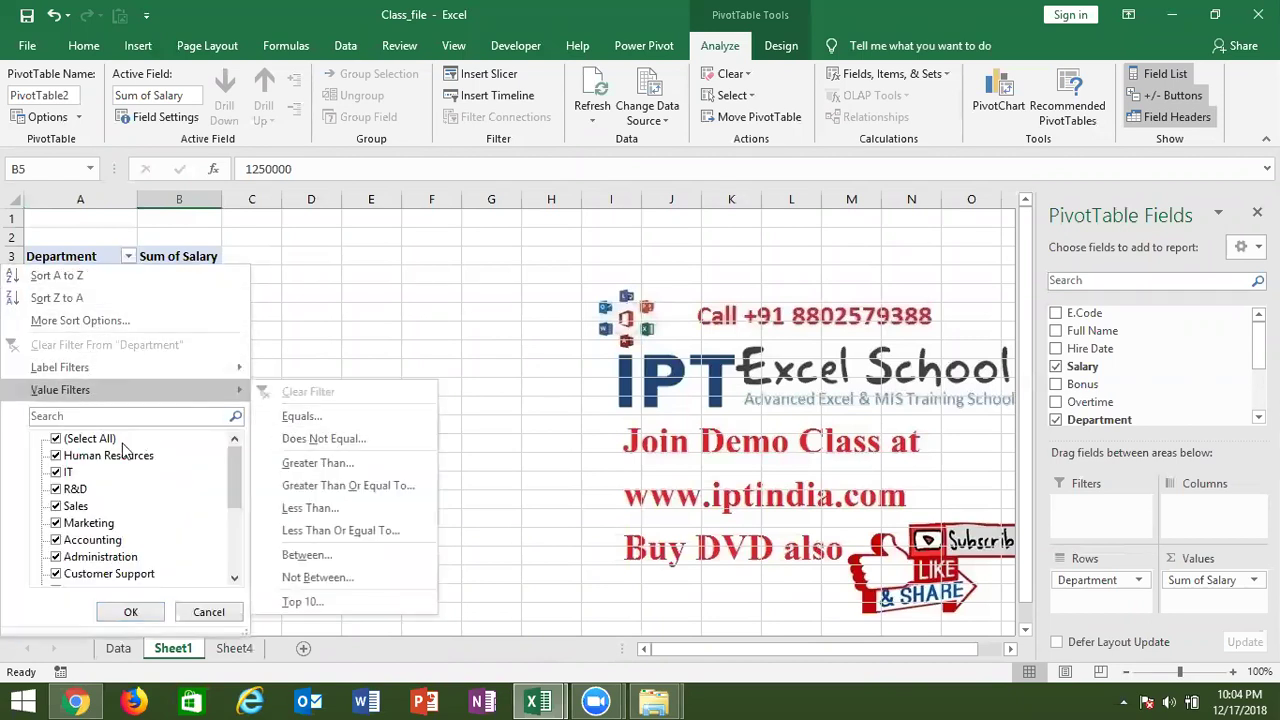
mouse_move(207, 390)
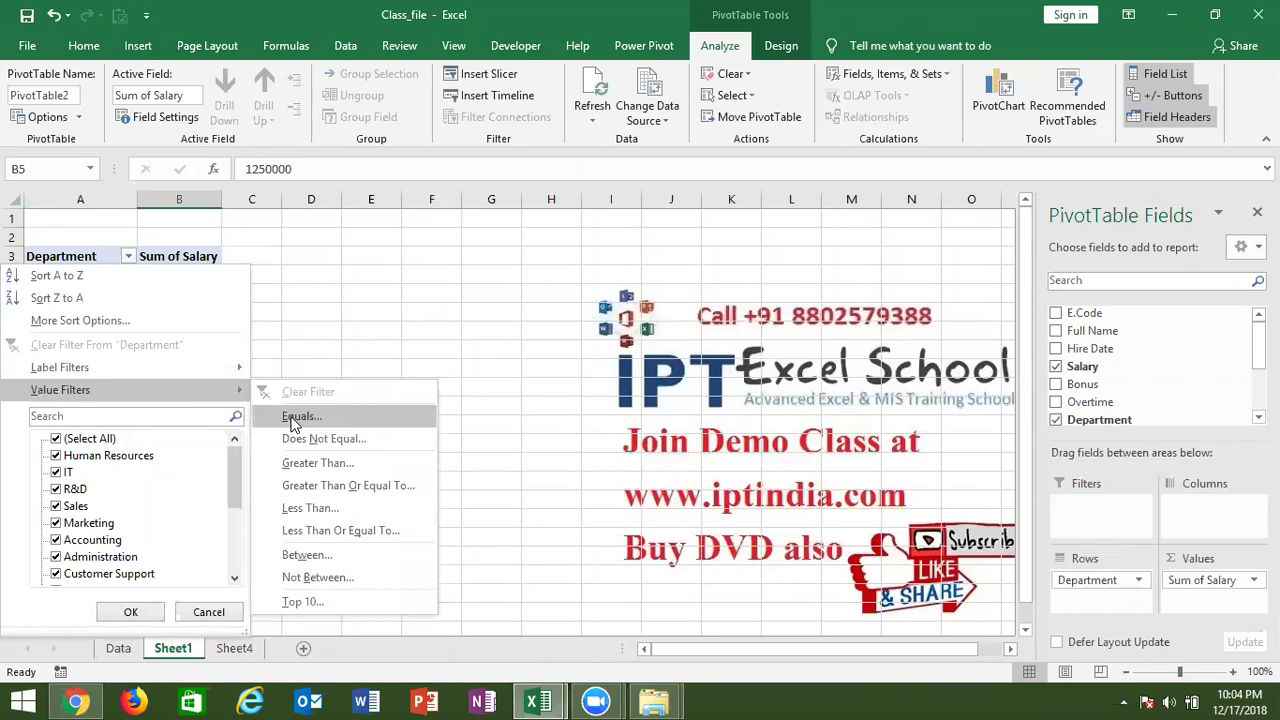
left_click(312, 606)
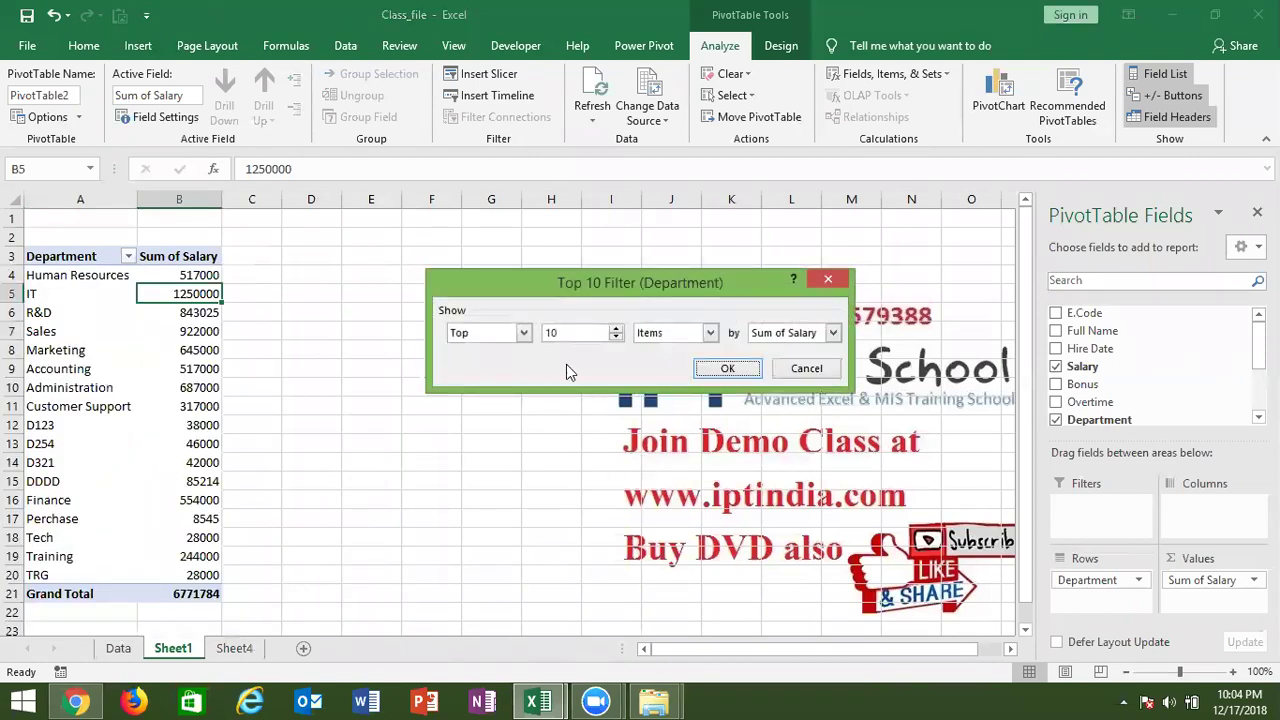
left_click(729, 371)
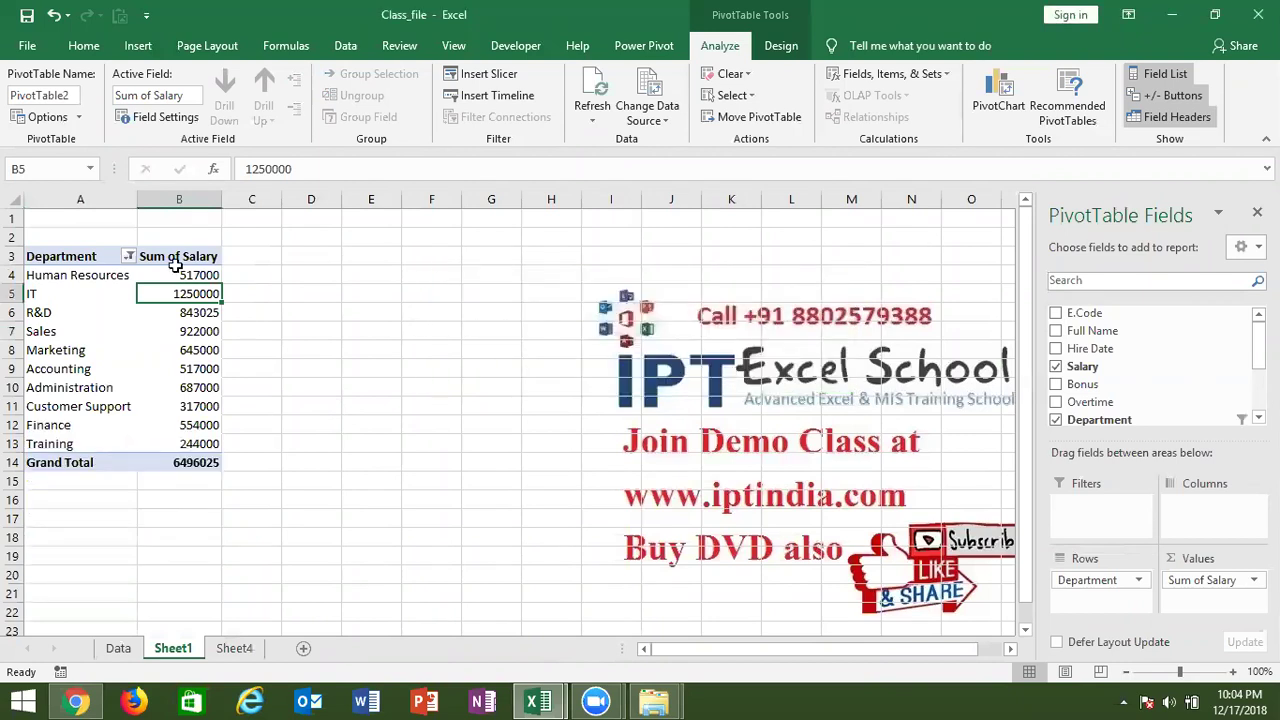
left_click(128, 257)
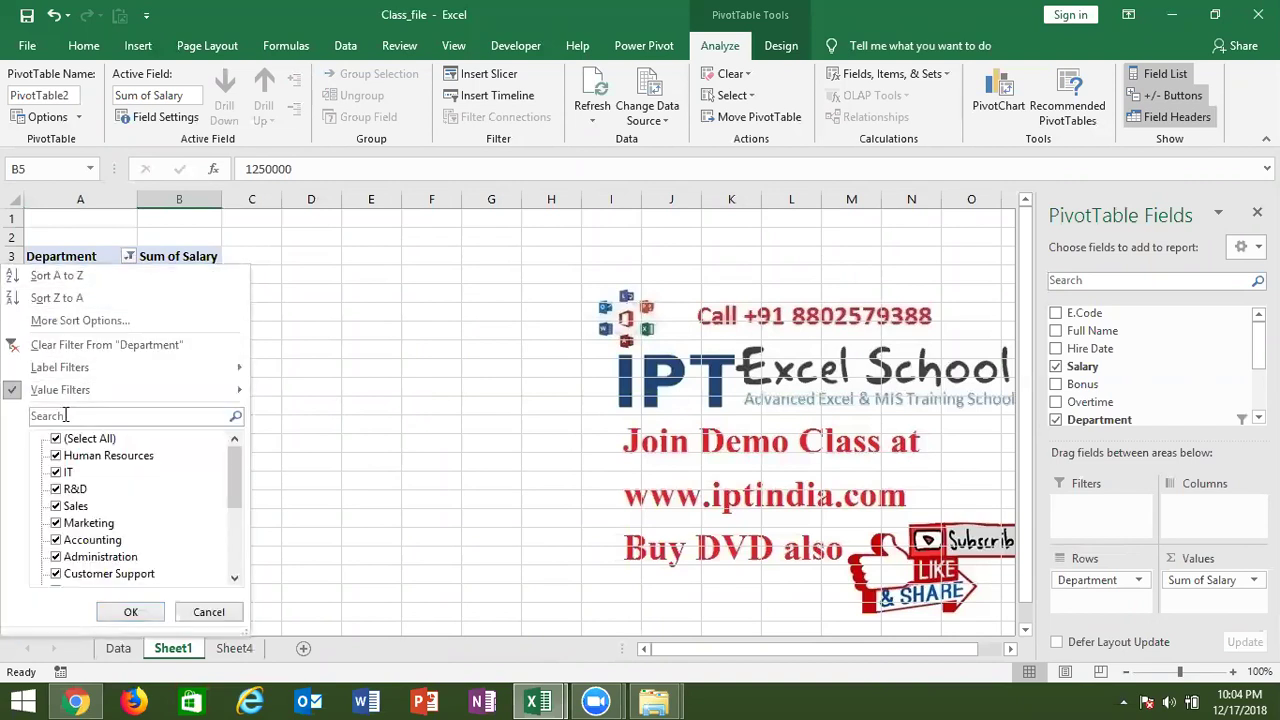
left_click(42, 350)
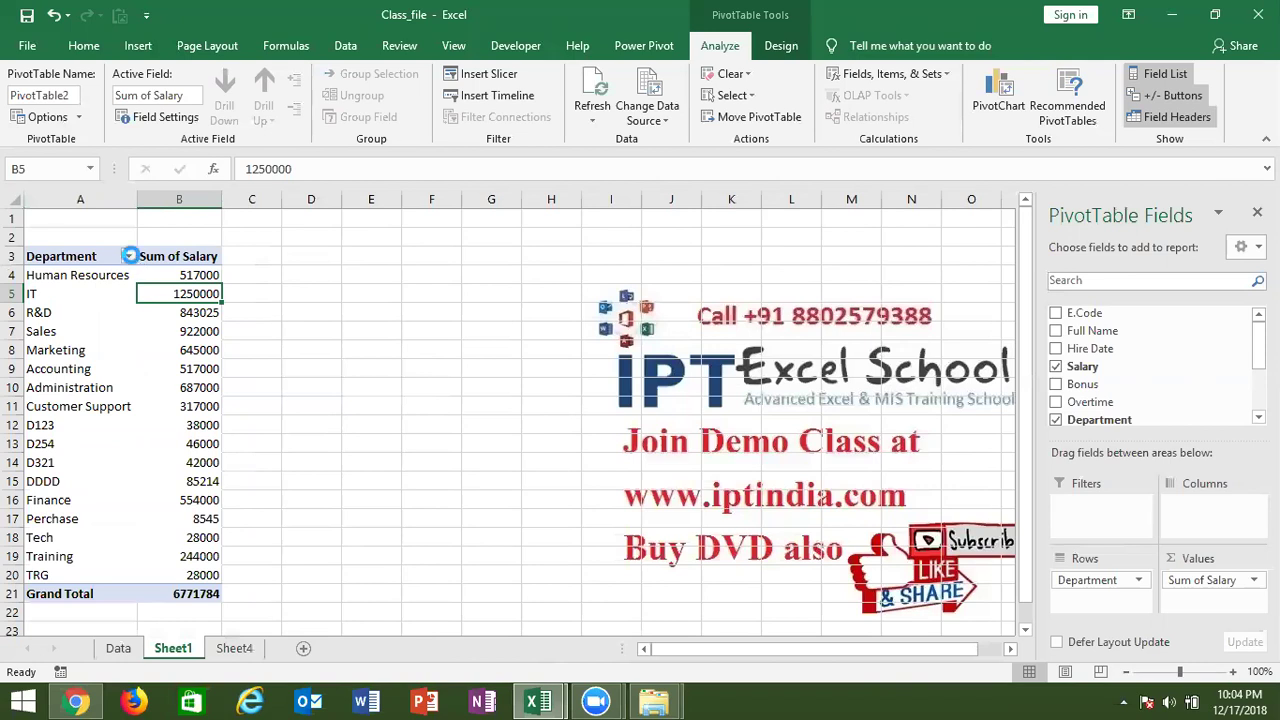
left_click(128, 257)
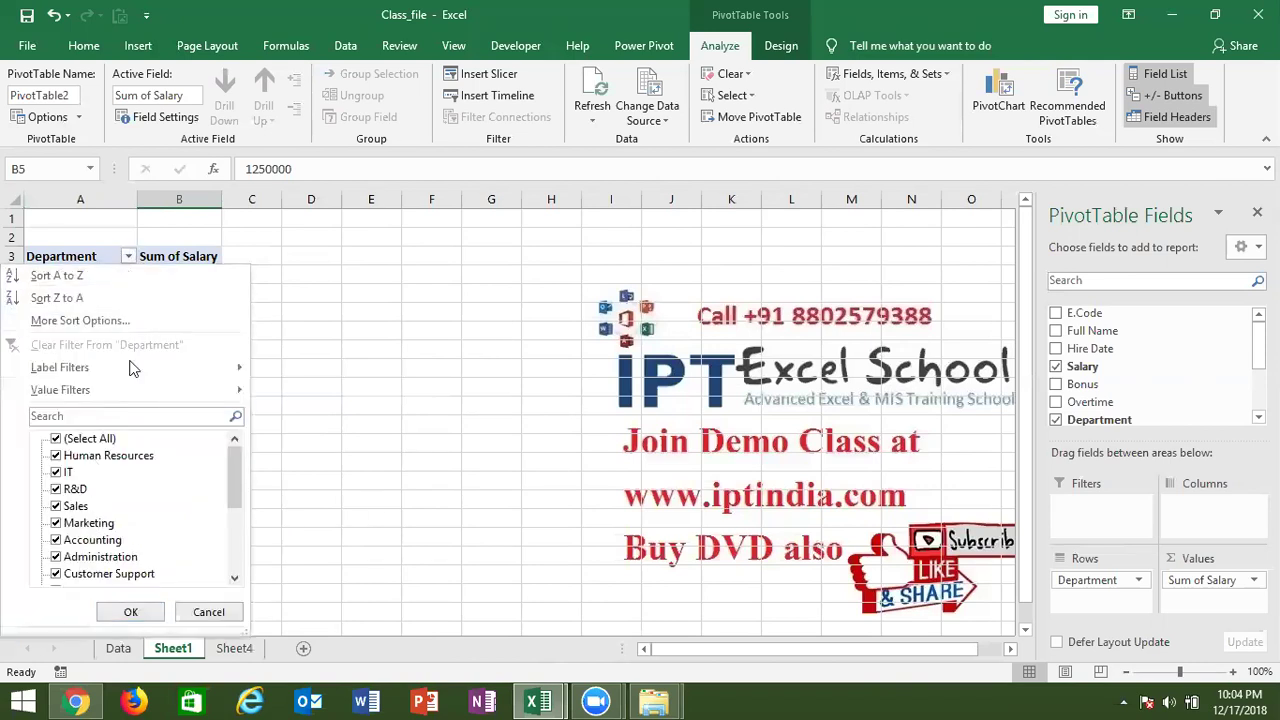
mouse_move(130, 367)
left_click(297, 278)
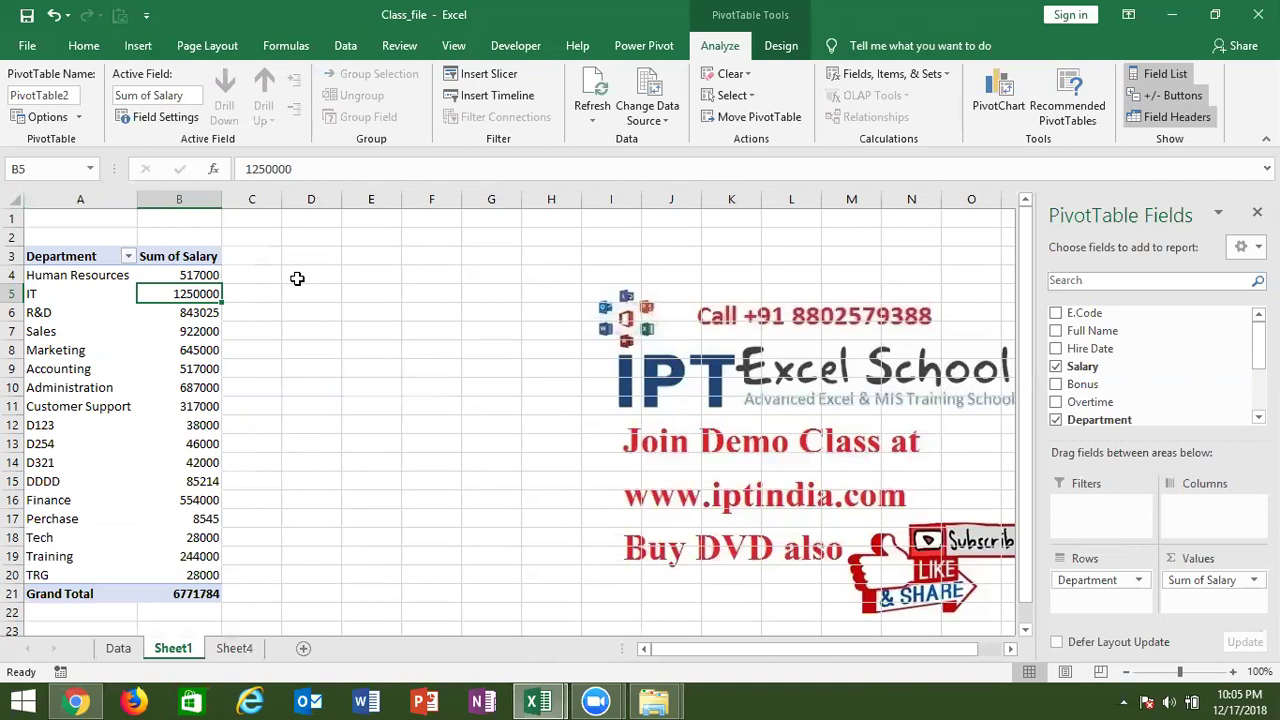
Add Month as the column field and retitle Column Labels as 'Month'.
left_click_drag(1258, 345, 1258, 398)
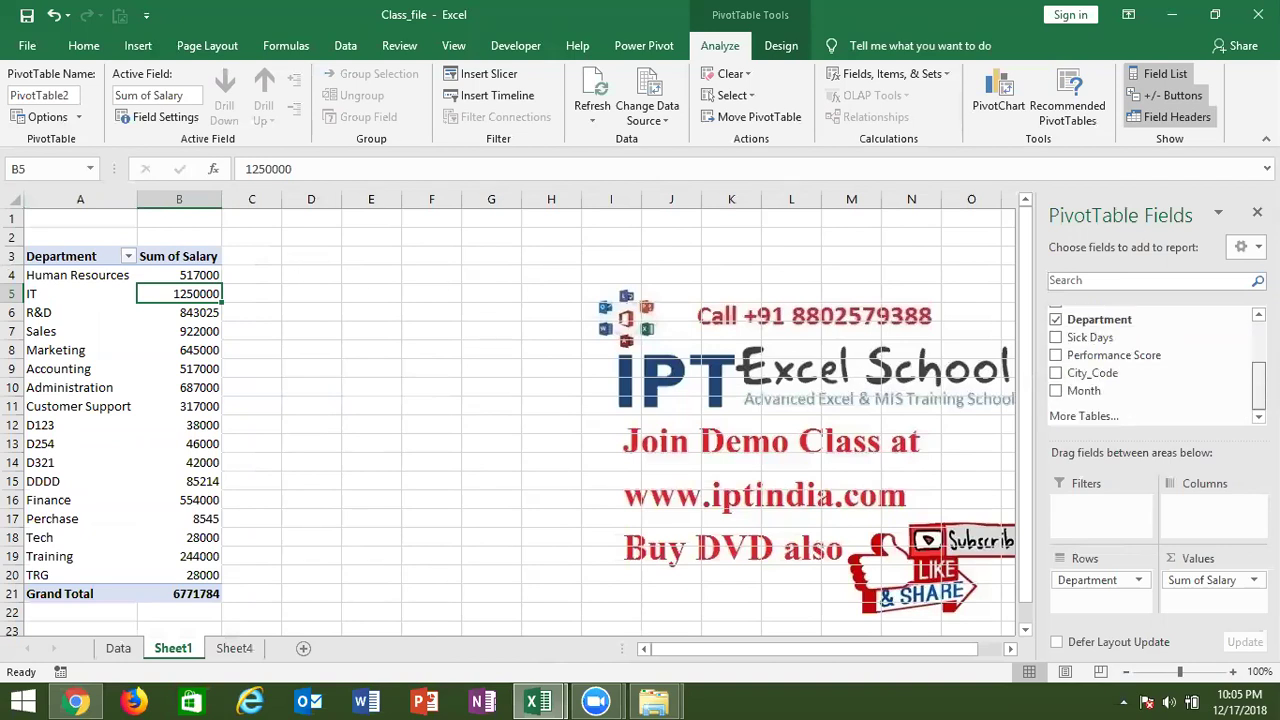
left_click_drag(1110, 390, 1209, 505)
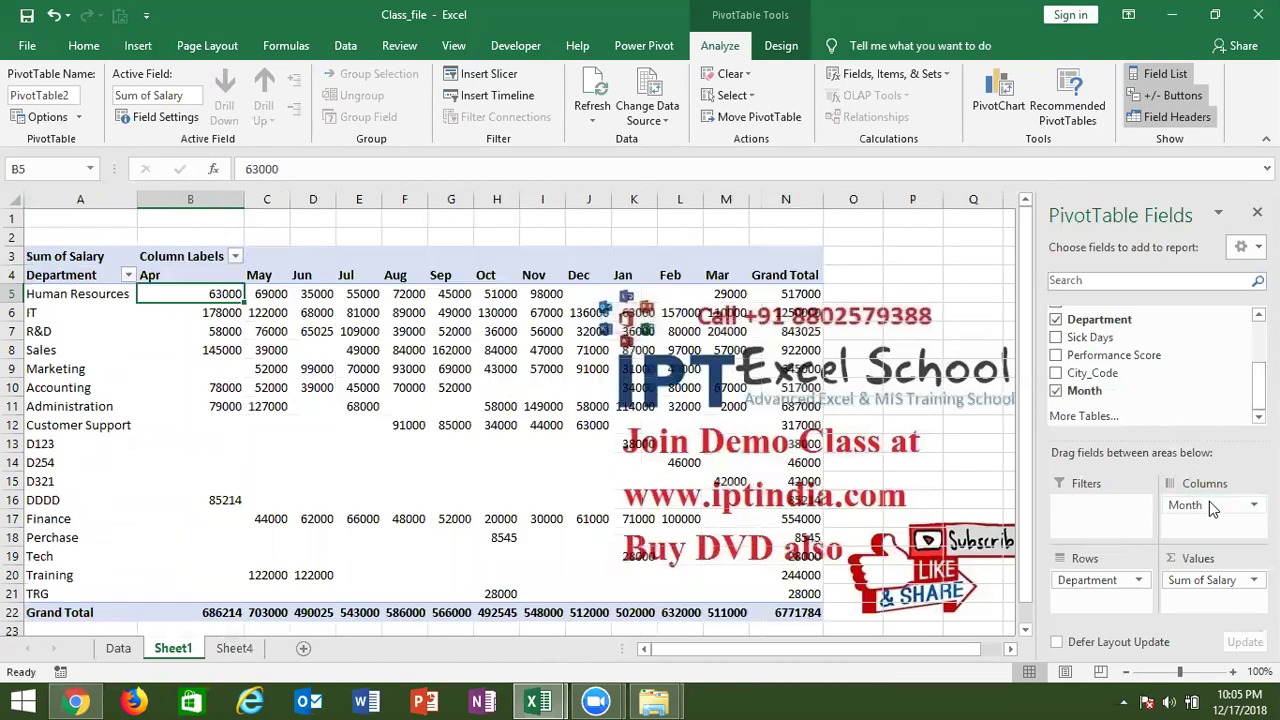
left_click(104, 275)
left_click(166, 256)
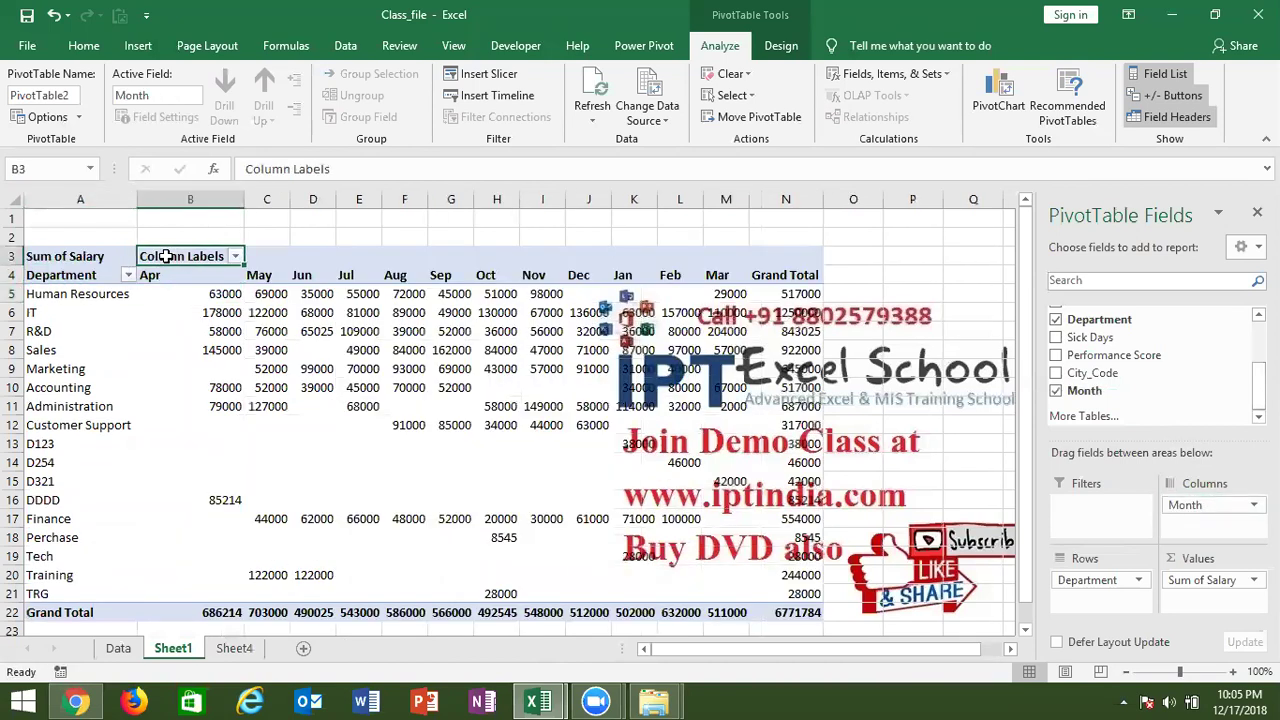
type("Month")
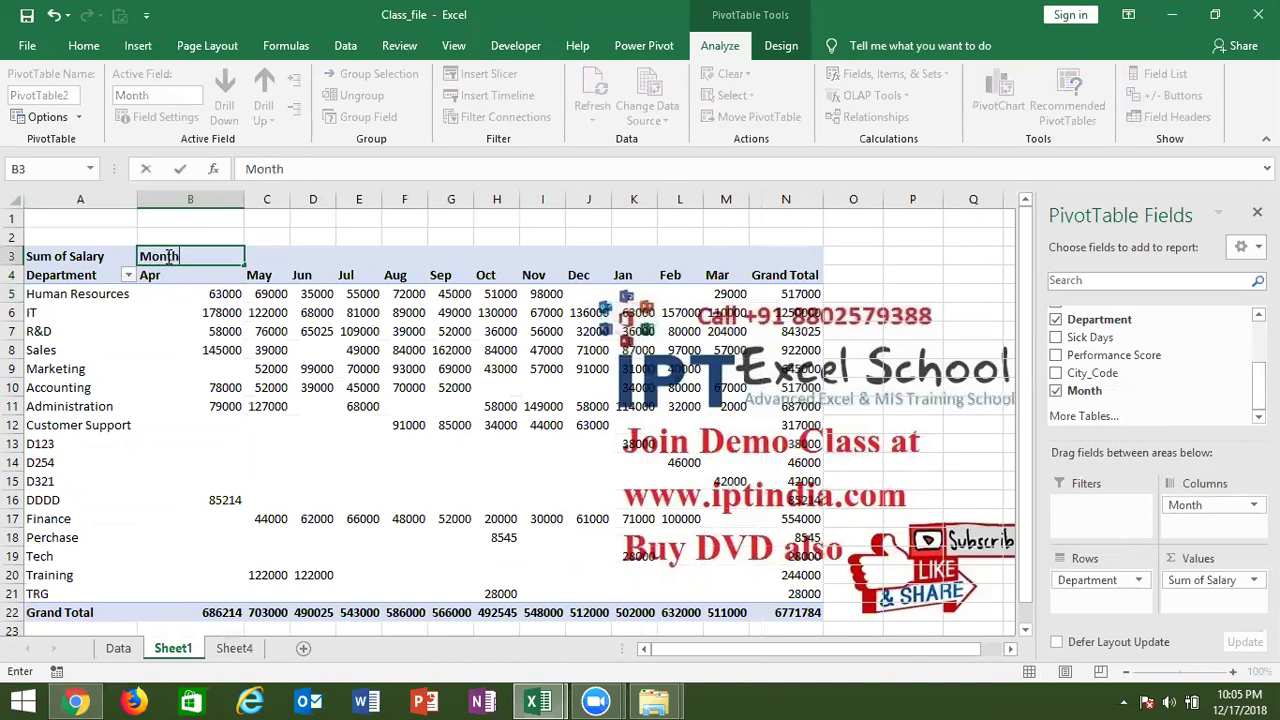
key("Return")
Open the Month filter list and close it unchanged.
left_click(236, 256)
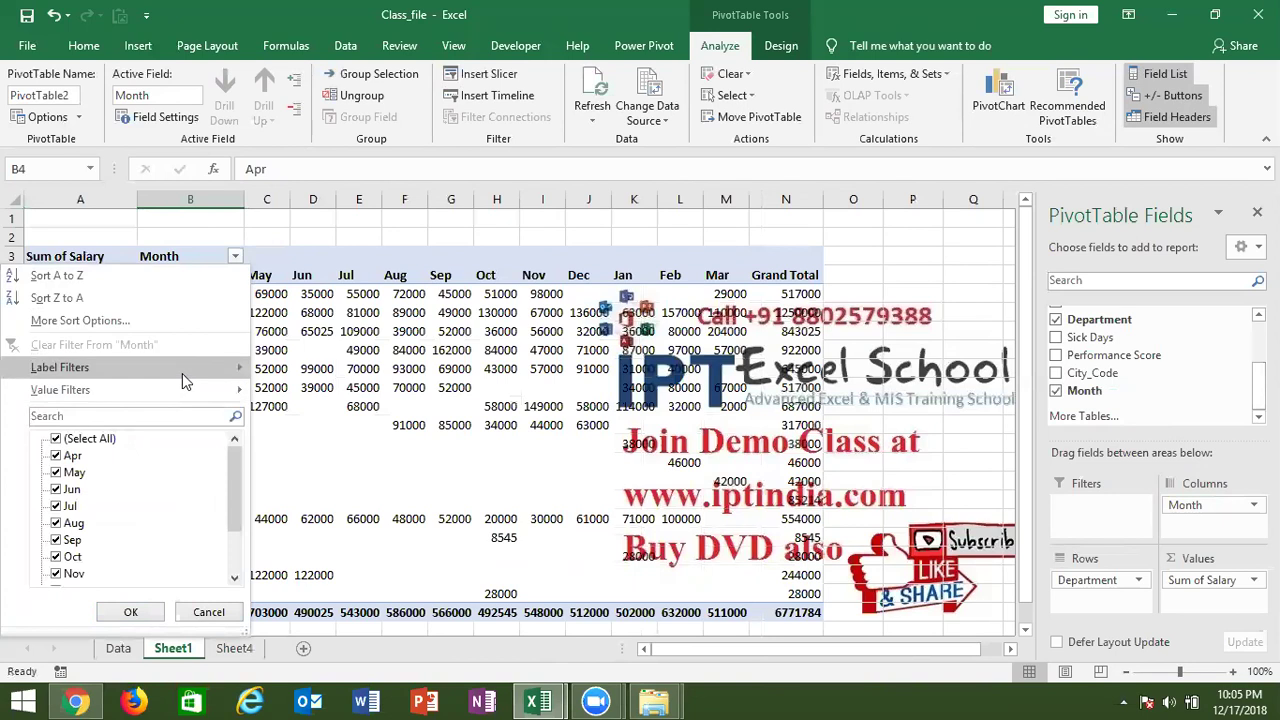
mouse_move(233, 380)
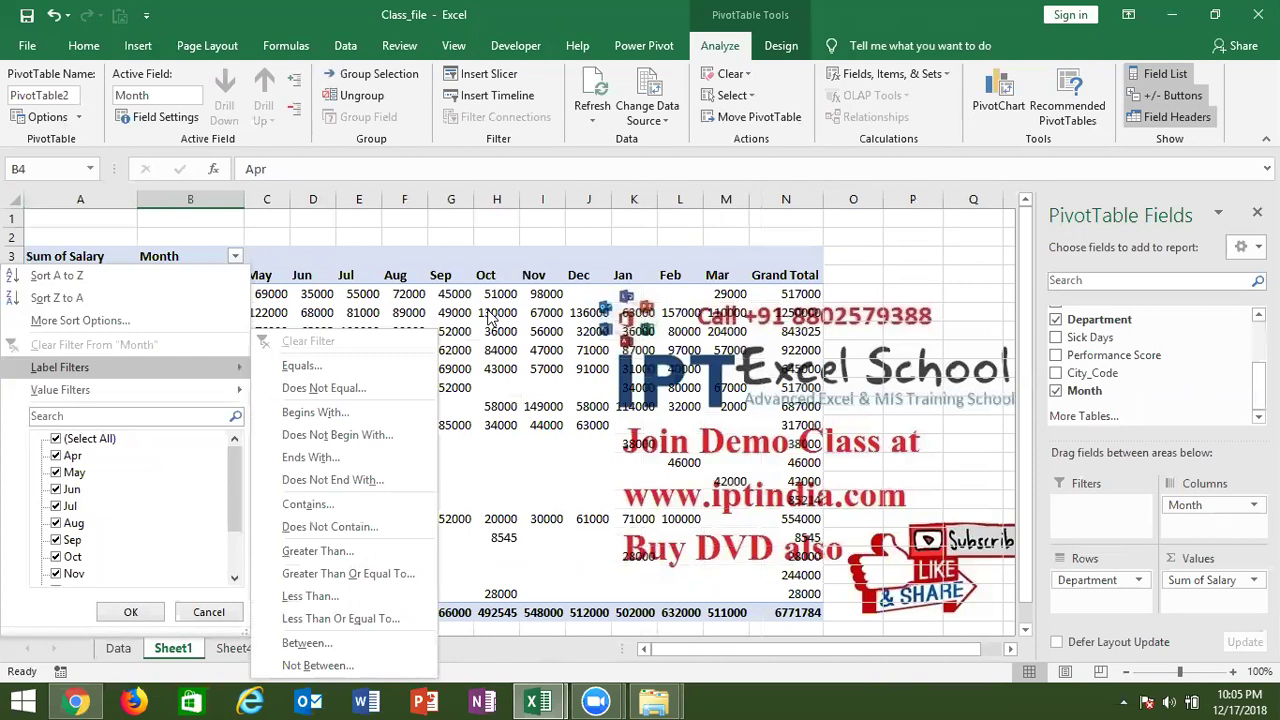
left_click(486, 340)
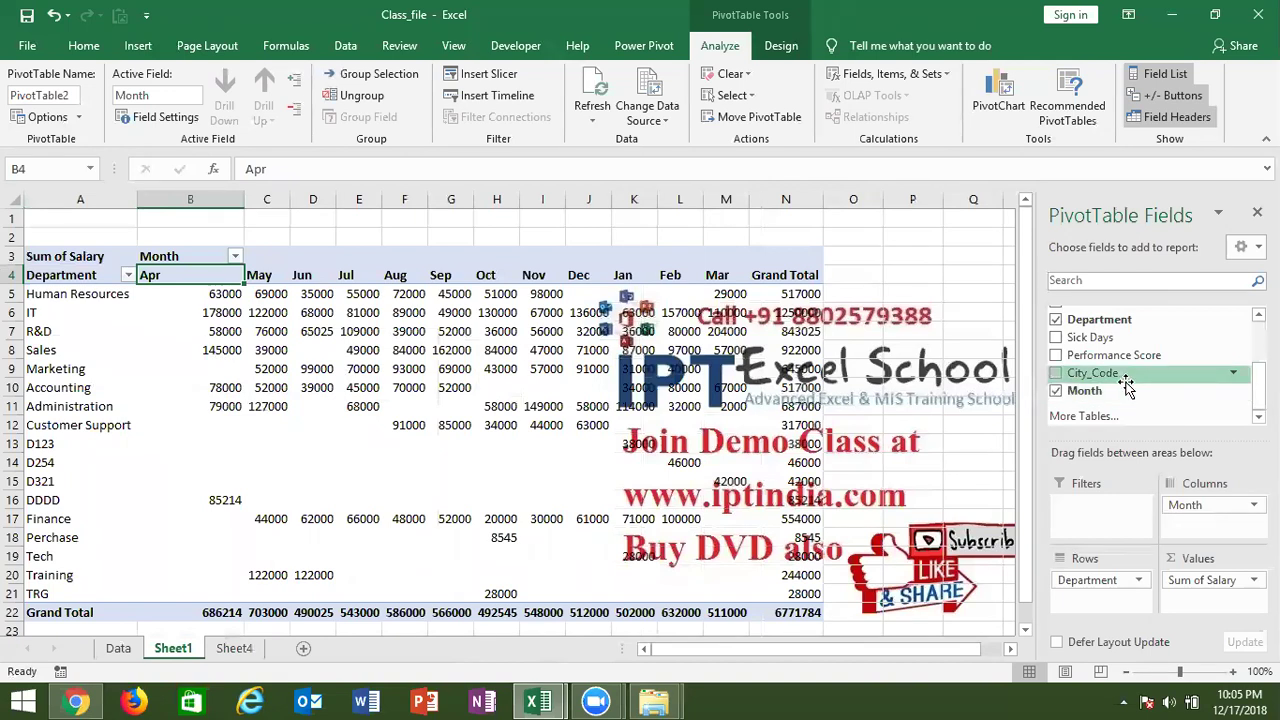
Add City_Code as a report filter, try Pune and Kolcuta, then reset it to (All).
left_click_drag(1126, 386, 1116, 527)
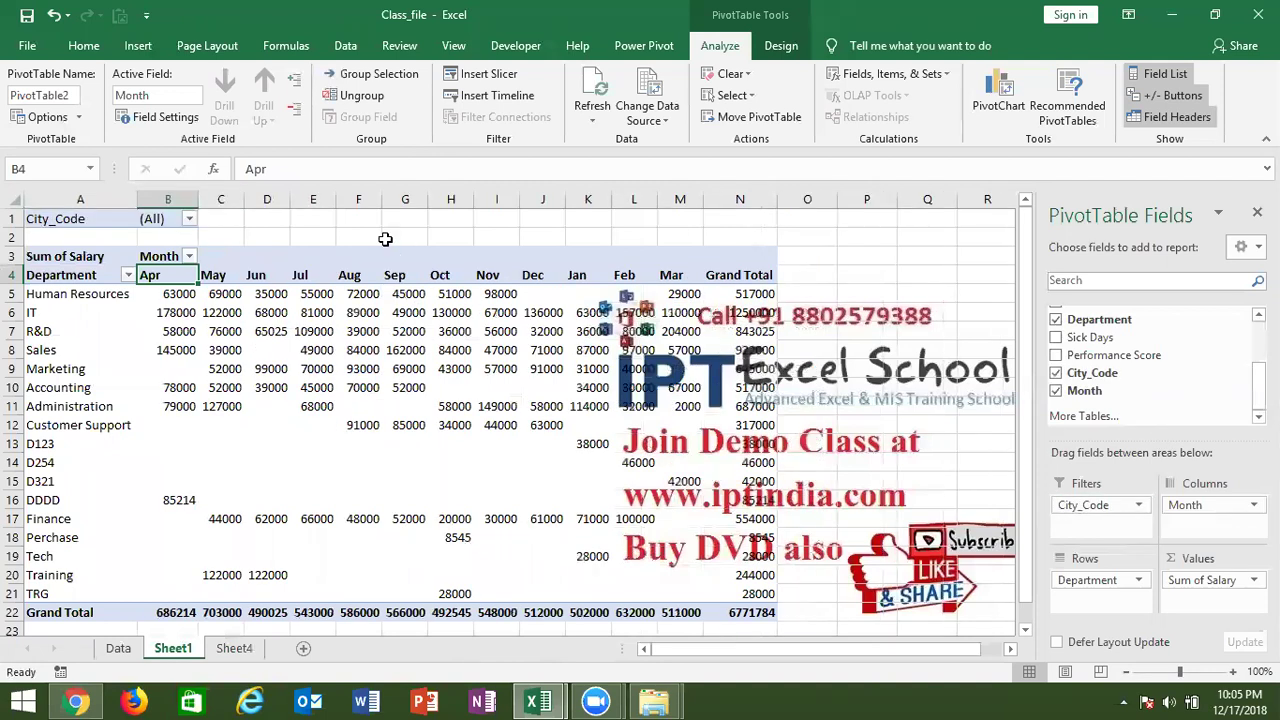
left_click(189, 219)
left_click(43, 279)
left_click(105, 458)
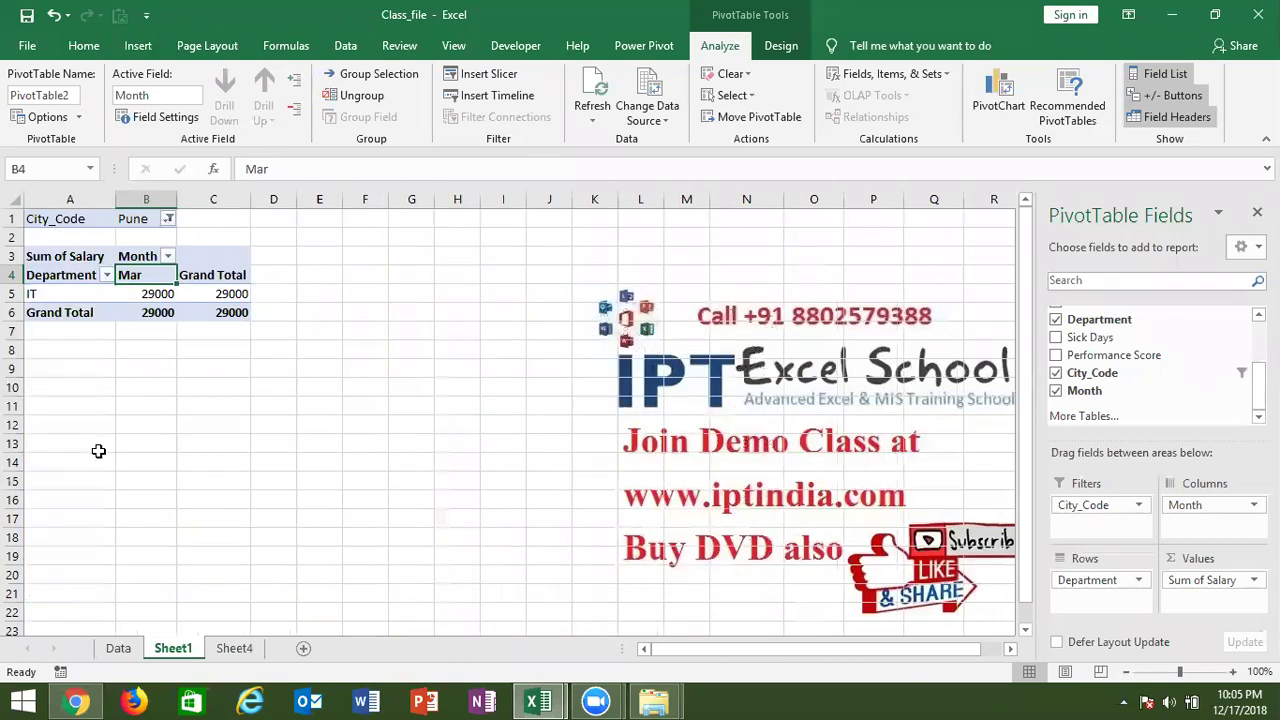
left_click(169, 219)
left_click(44, 347)
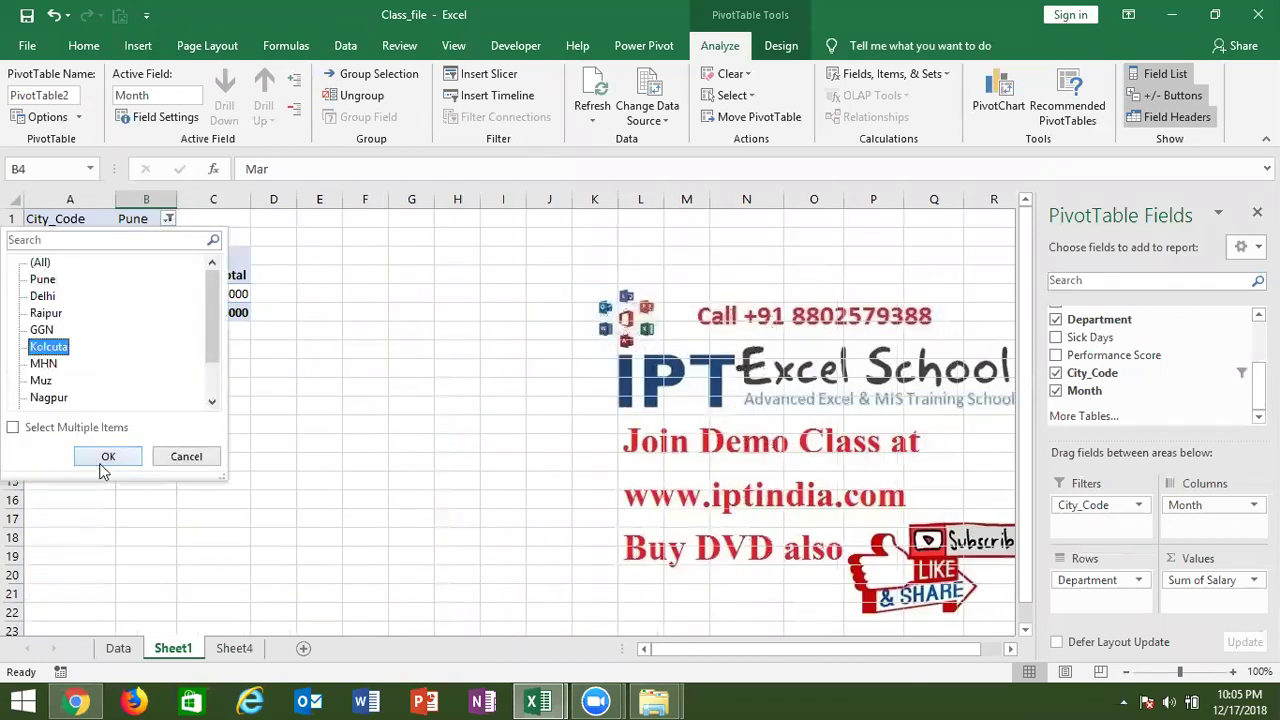
left_click(105, 457)
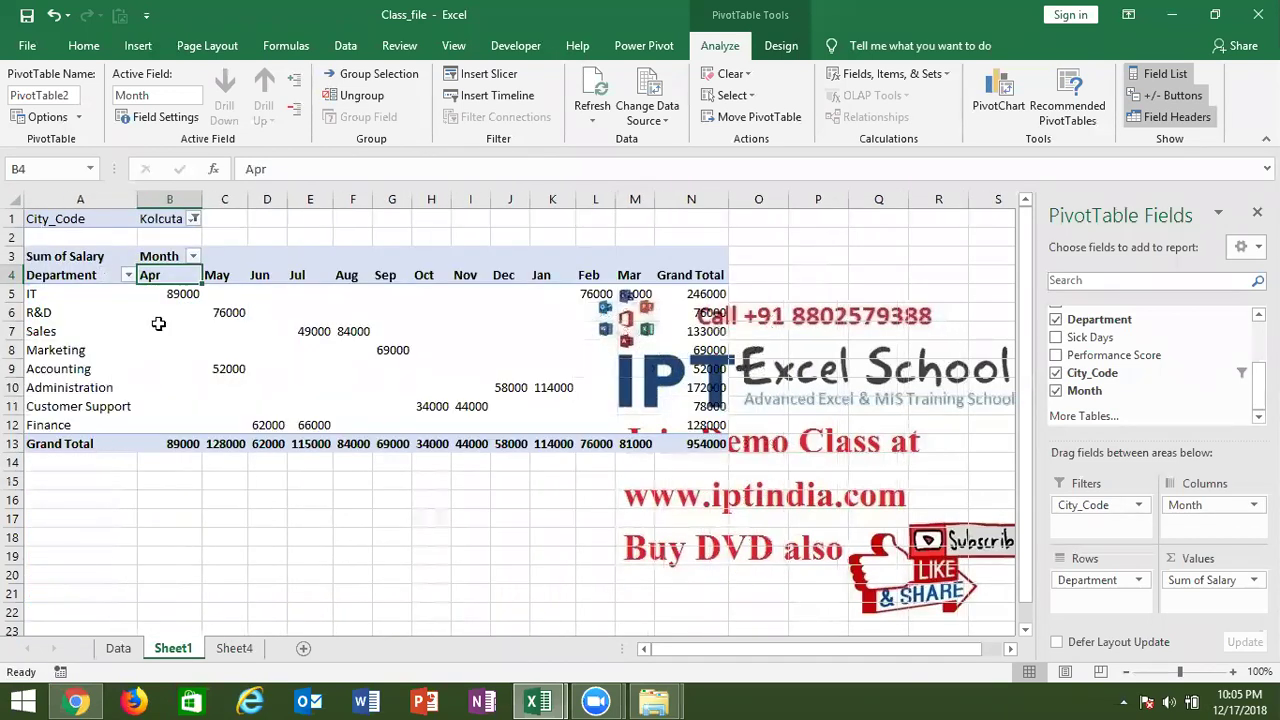
left_click(193, 219)
left_click(40, 262)
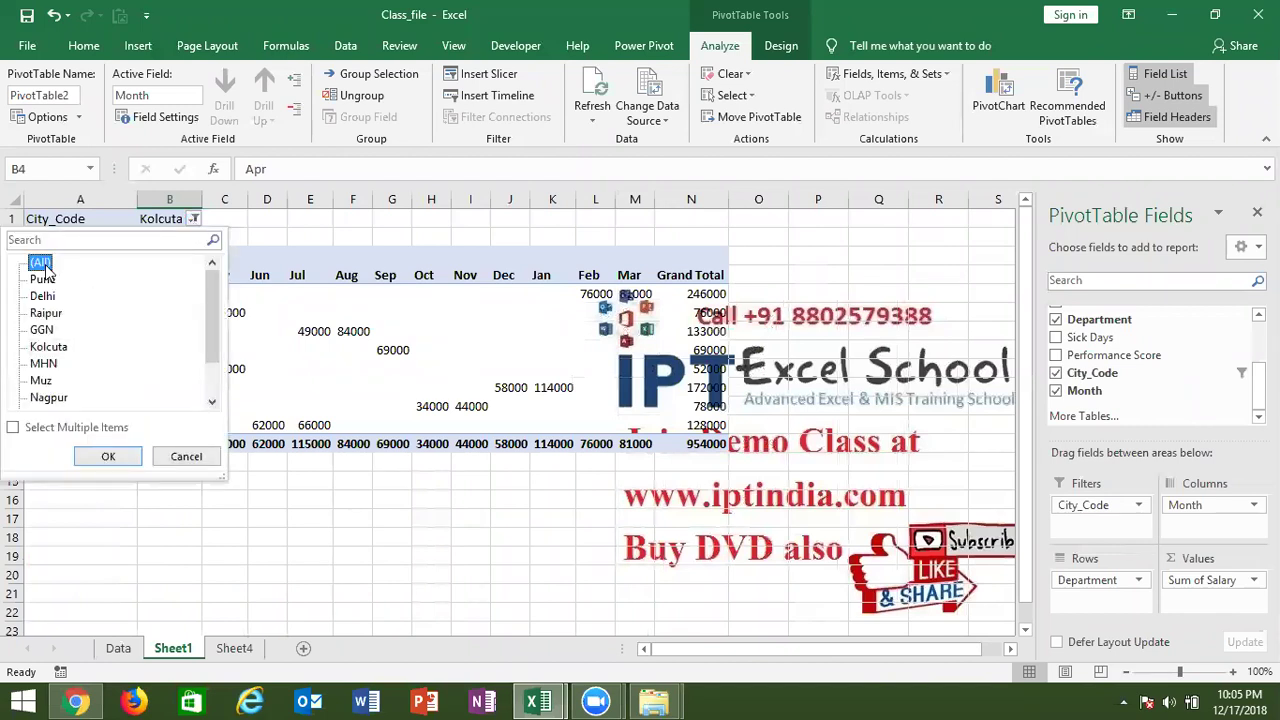
left_click(114, 450)
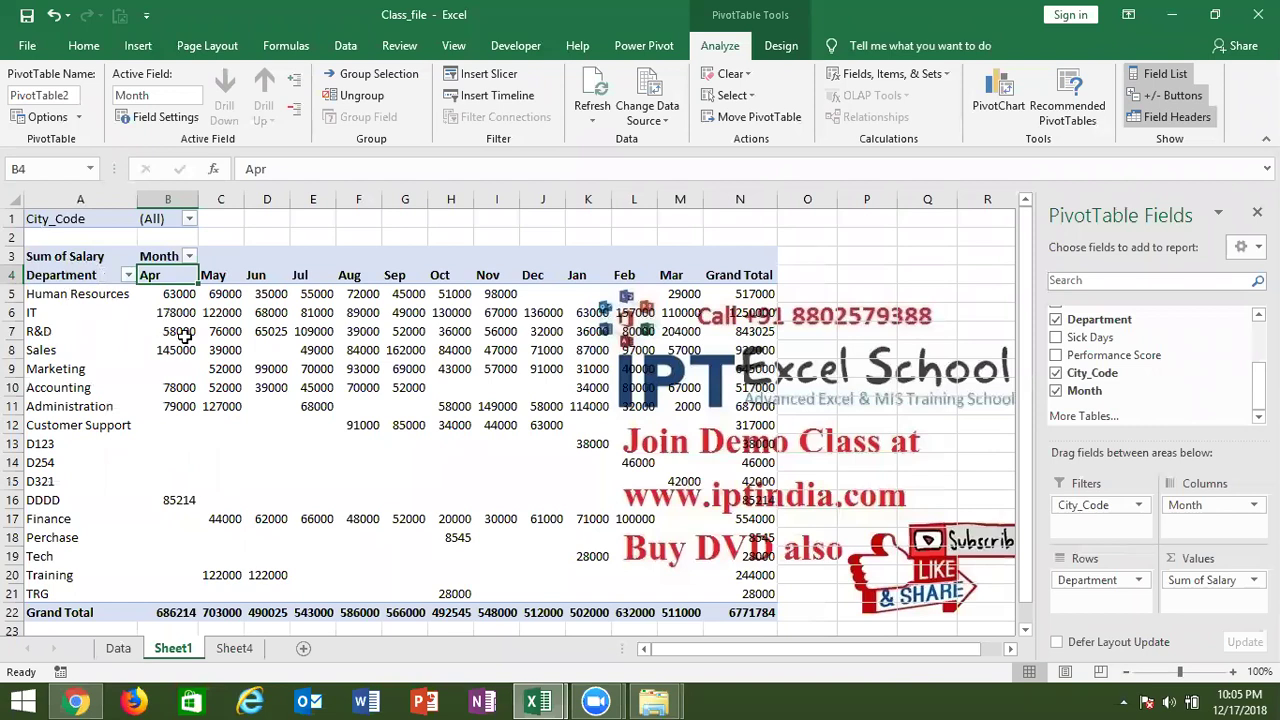
Add Performance Score as a second report filter.
left_click_drag(1113, 356, 1100, 524)
left_click(194, 219)
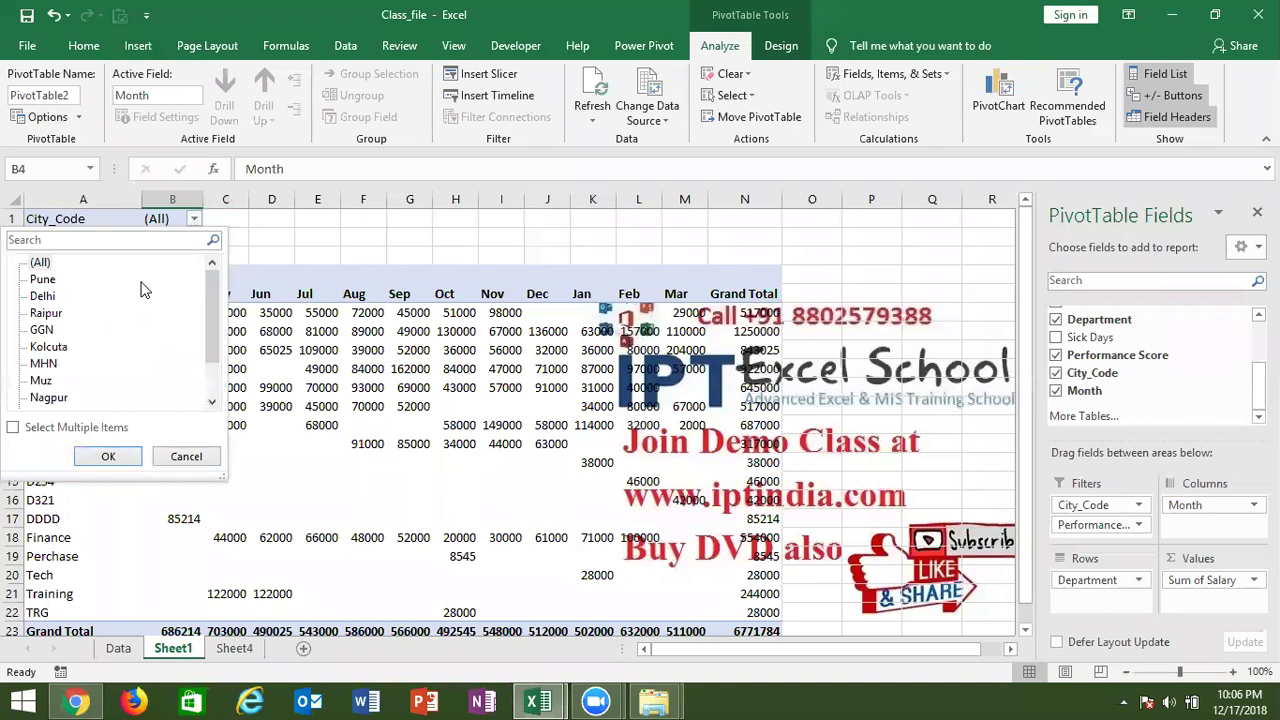
left_click(297, 356)
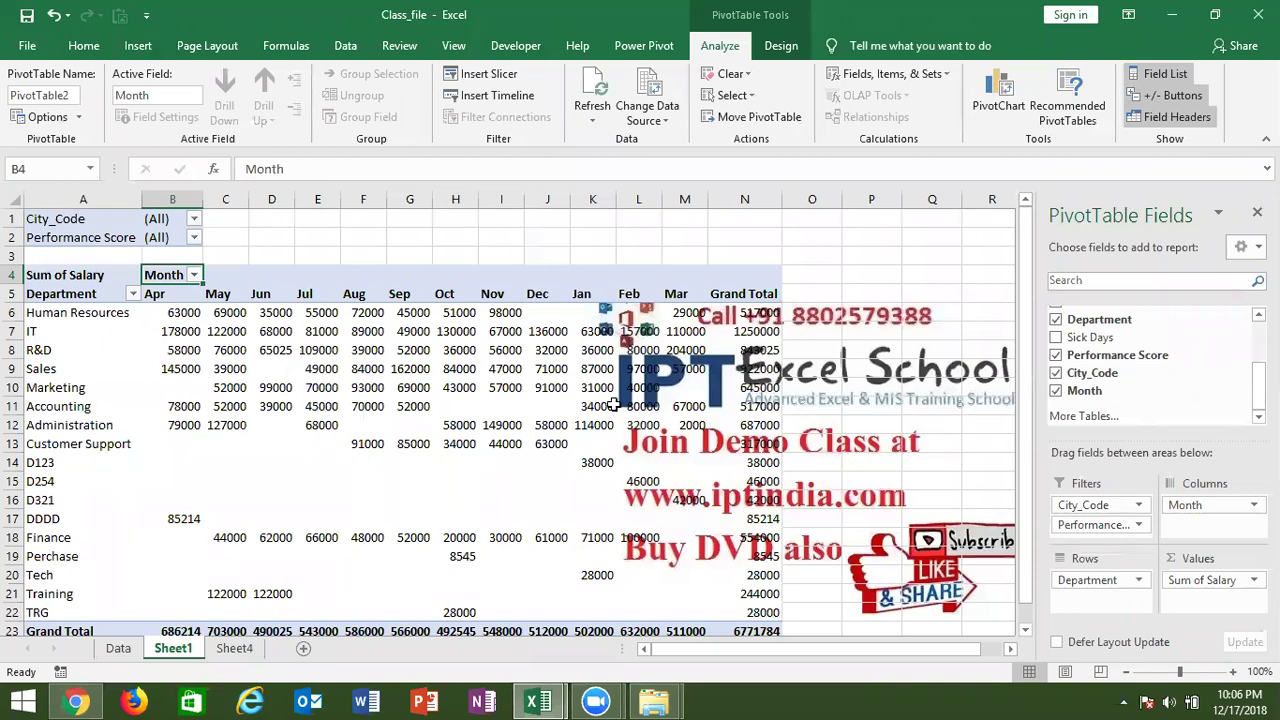
Remove the City_Code and Performance Score filters and the Month column field from the PivotTable.
left_click_drag(1090, 505, 1110, 385)
left_click_drag(1108, 499, 1128, 412)
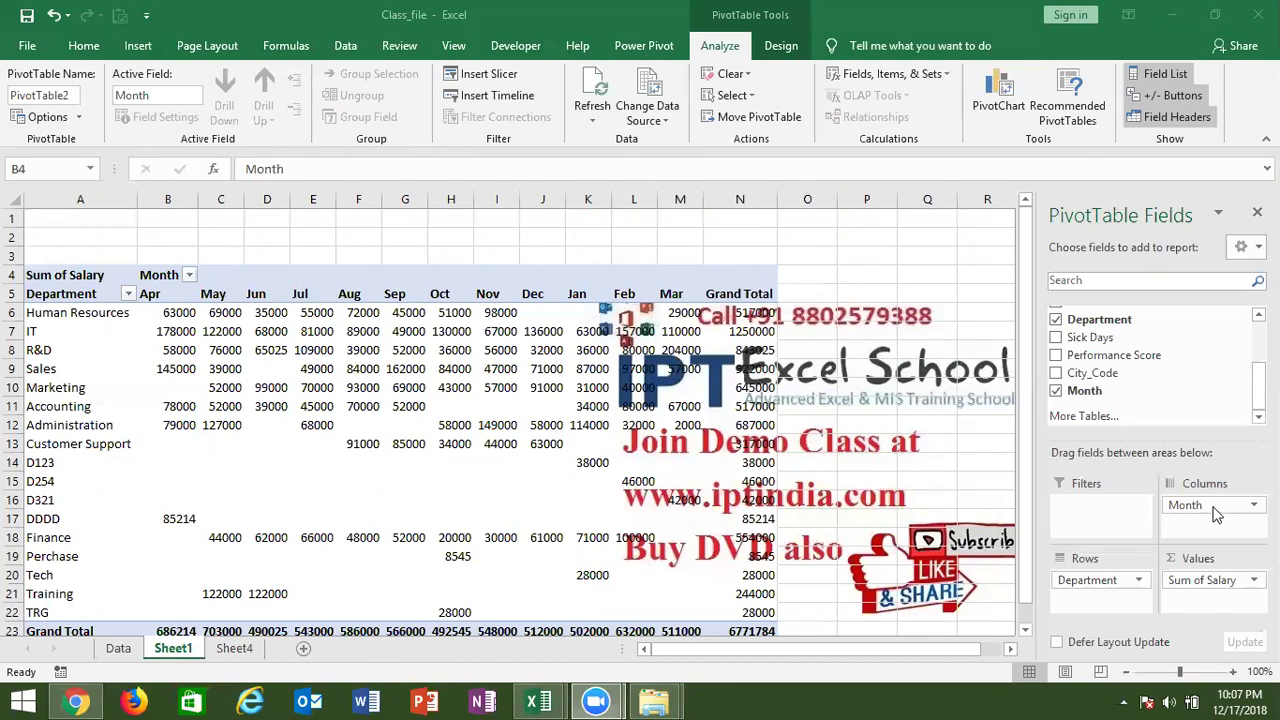
left_click_drag(1216, 512, 1148, 362)
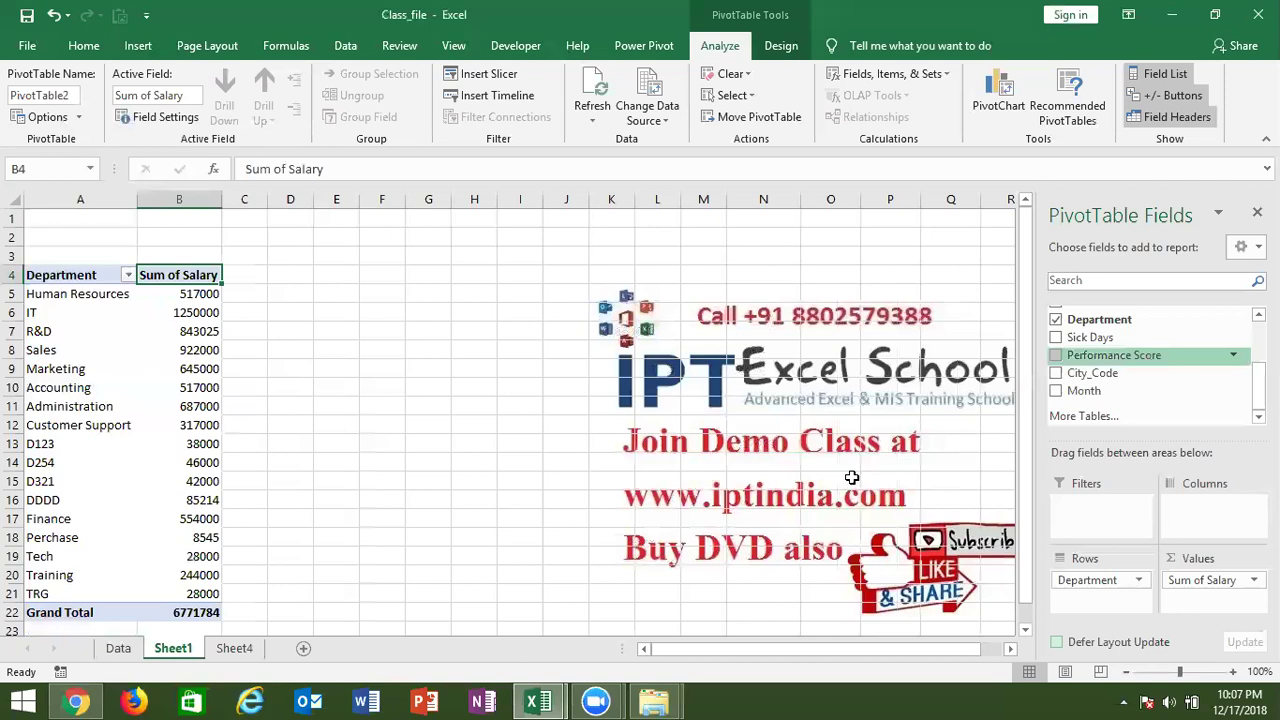
Group D123, D254, D321 and DDDD into Group1 and remove the original Department row field.
left_click(66, 446)
left_click_drag(66, 446, 67, 490)
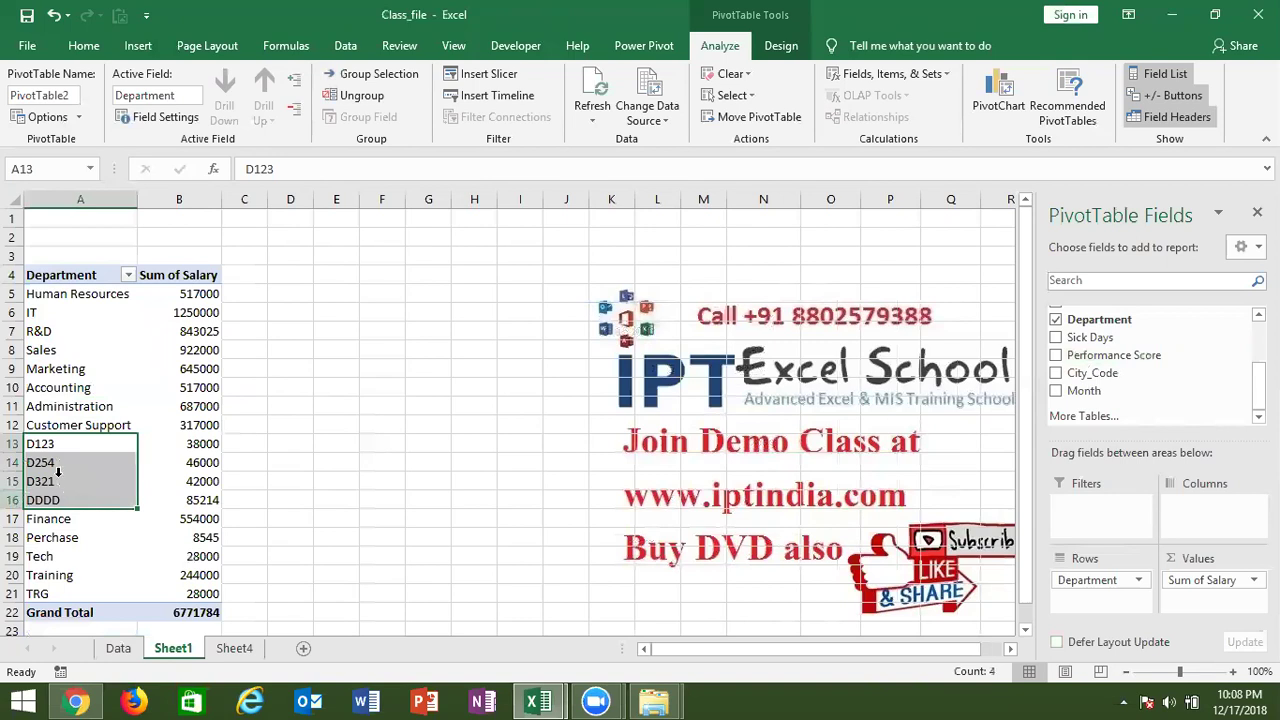
left_click(58, 472)
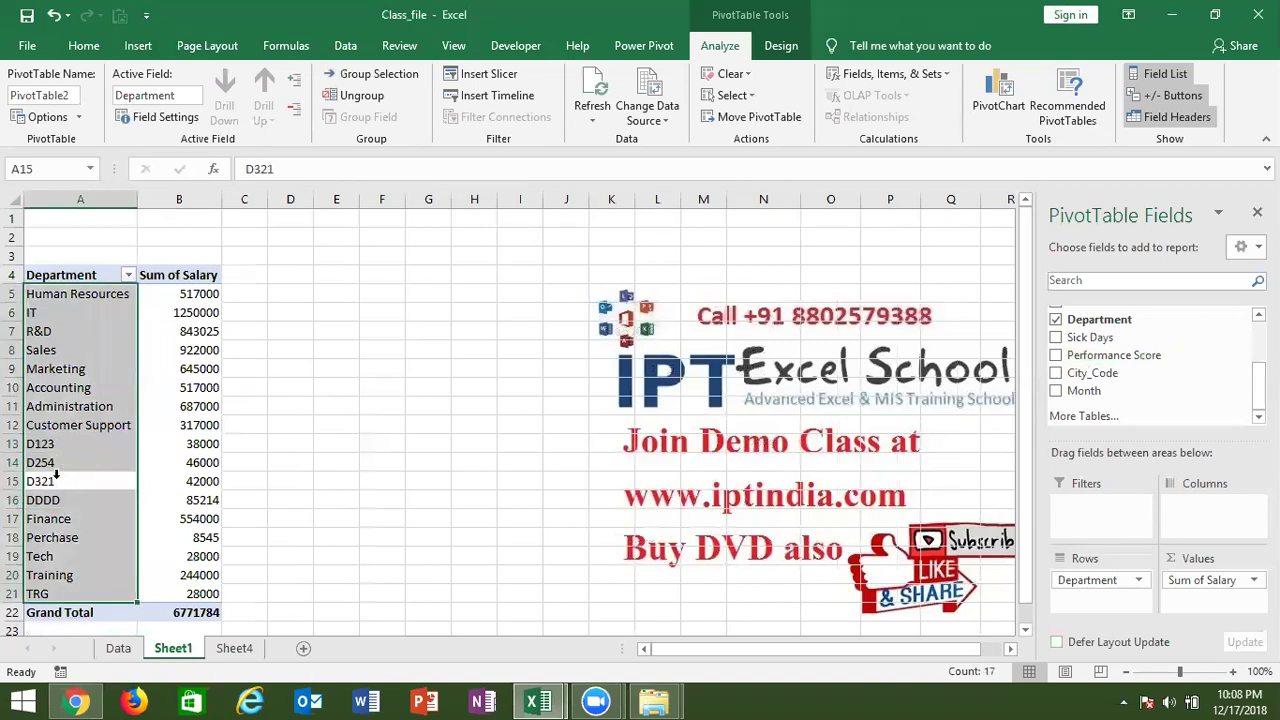
left_click_drag(60, 445, 66, 500)
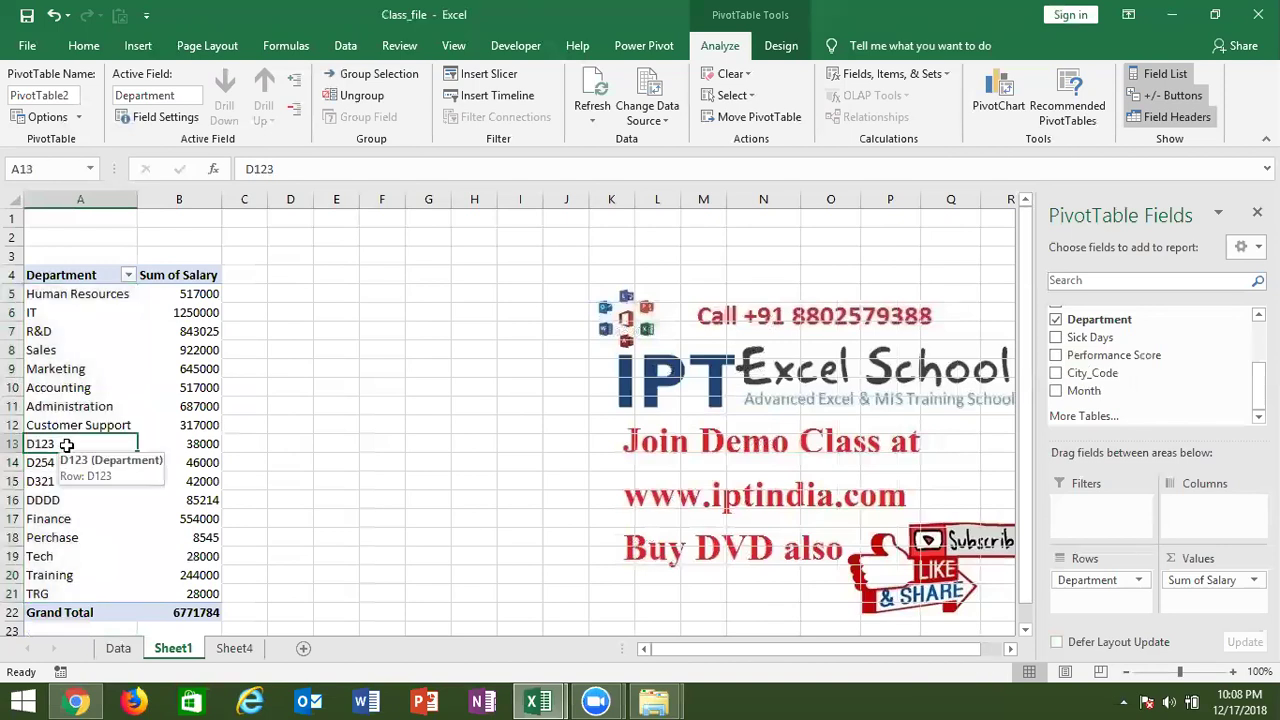
right_click(66, 500)
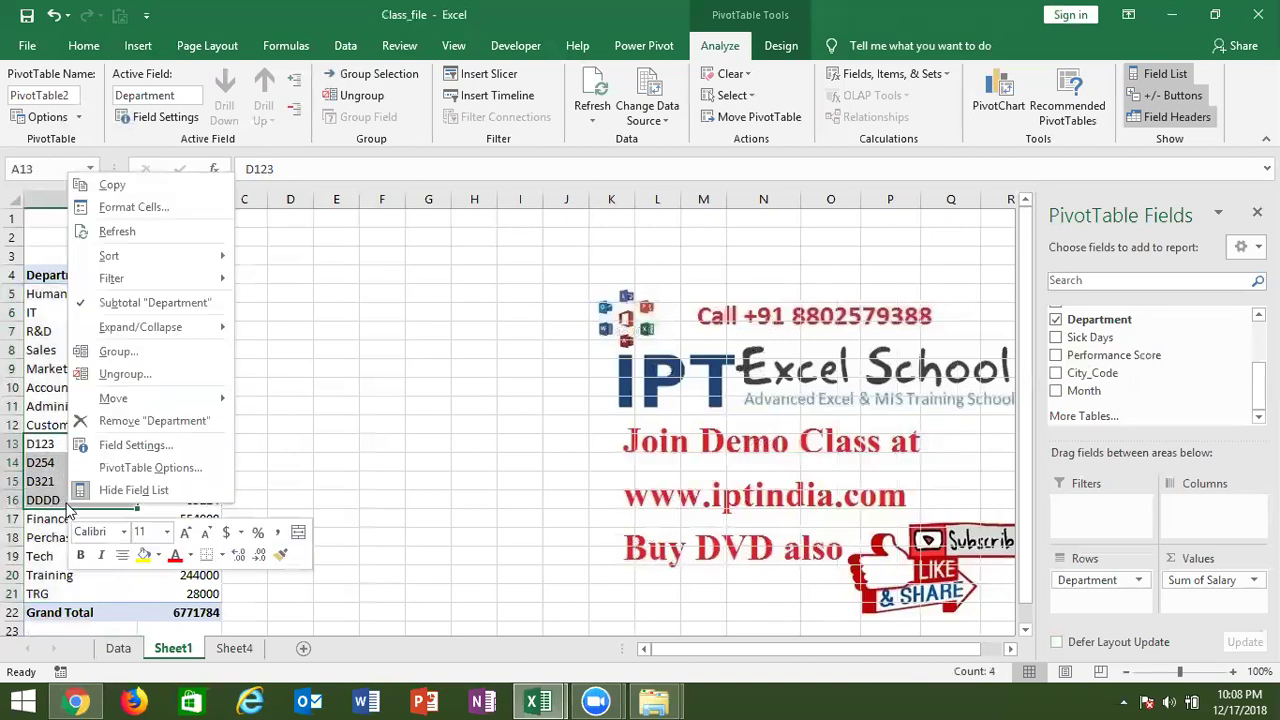
left_click(142, 354)
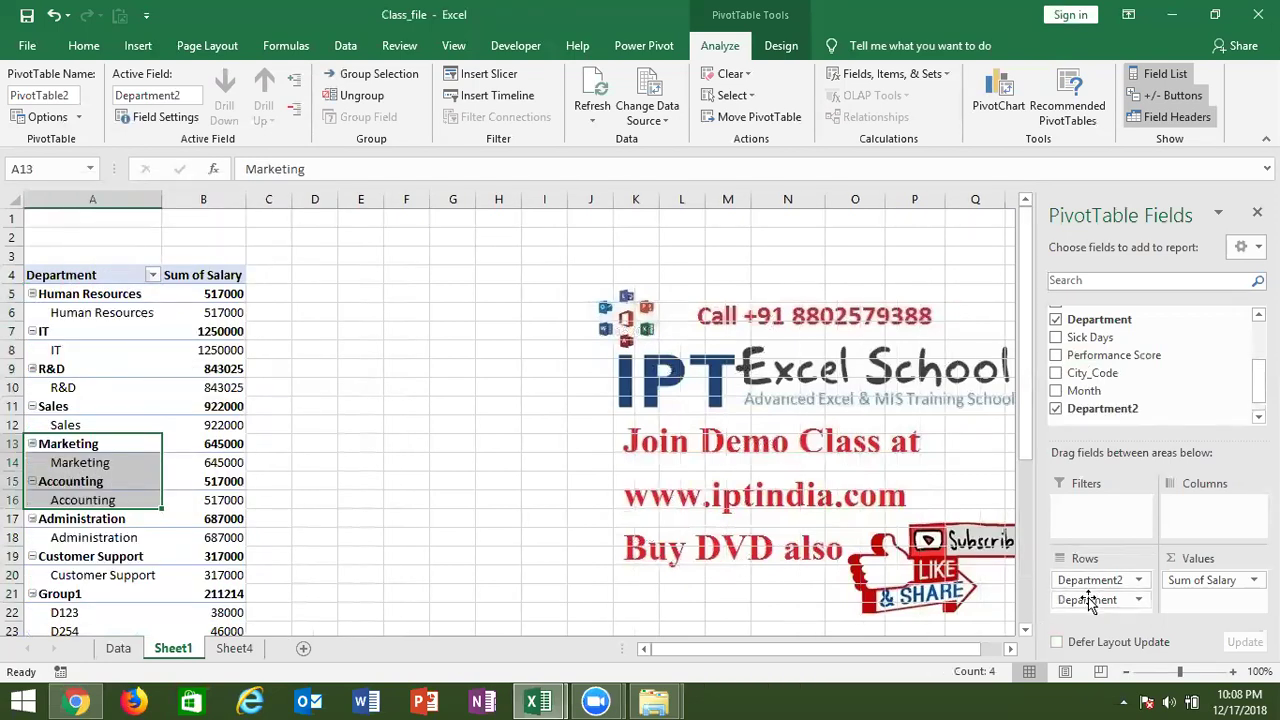
left_click_drag(1088, 600, 1100, 415)
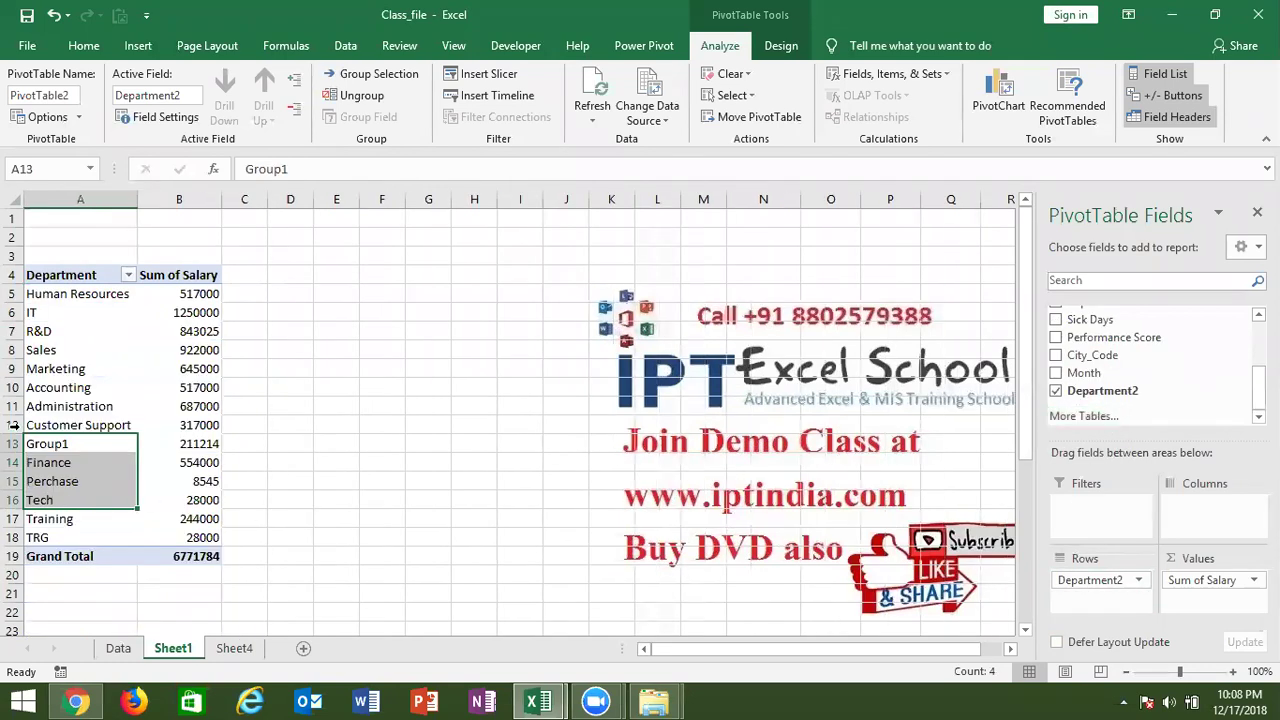
Rename Group1 to 'Vendor'.
left_click(44, 443)
left_click(60, 444)
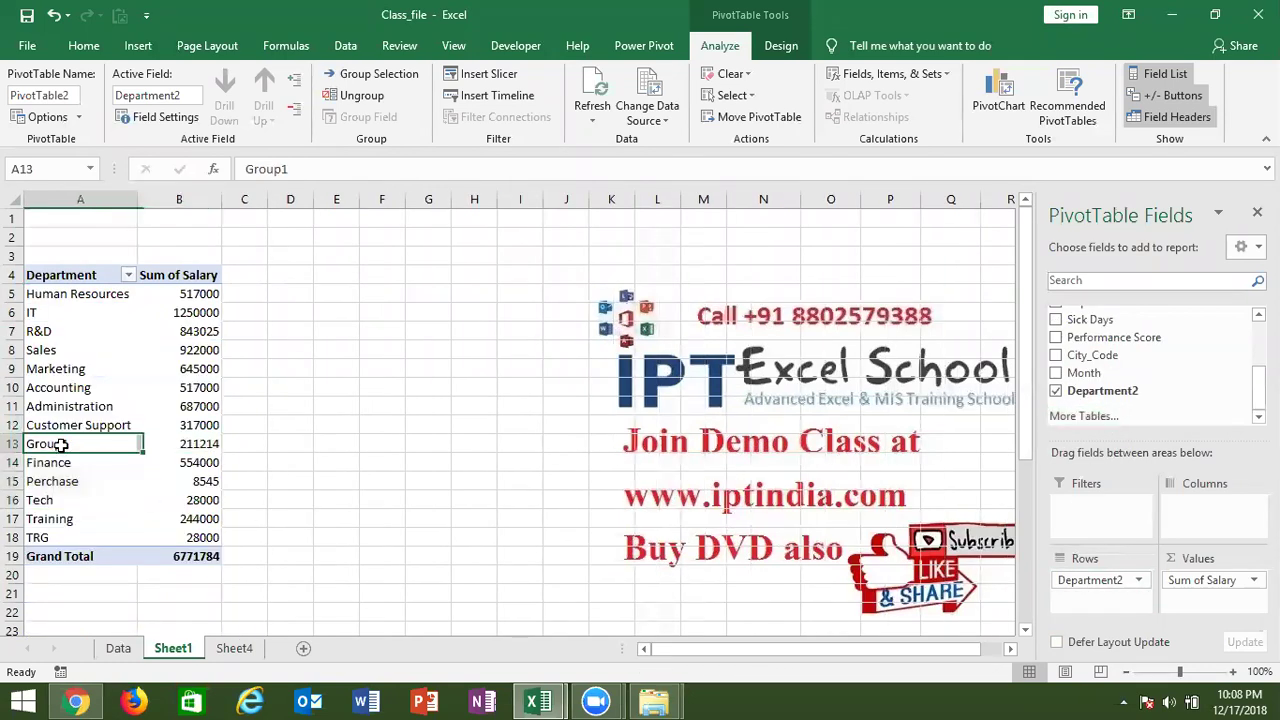
type("Vendor")
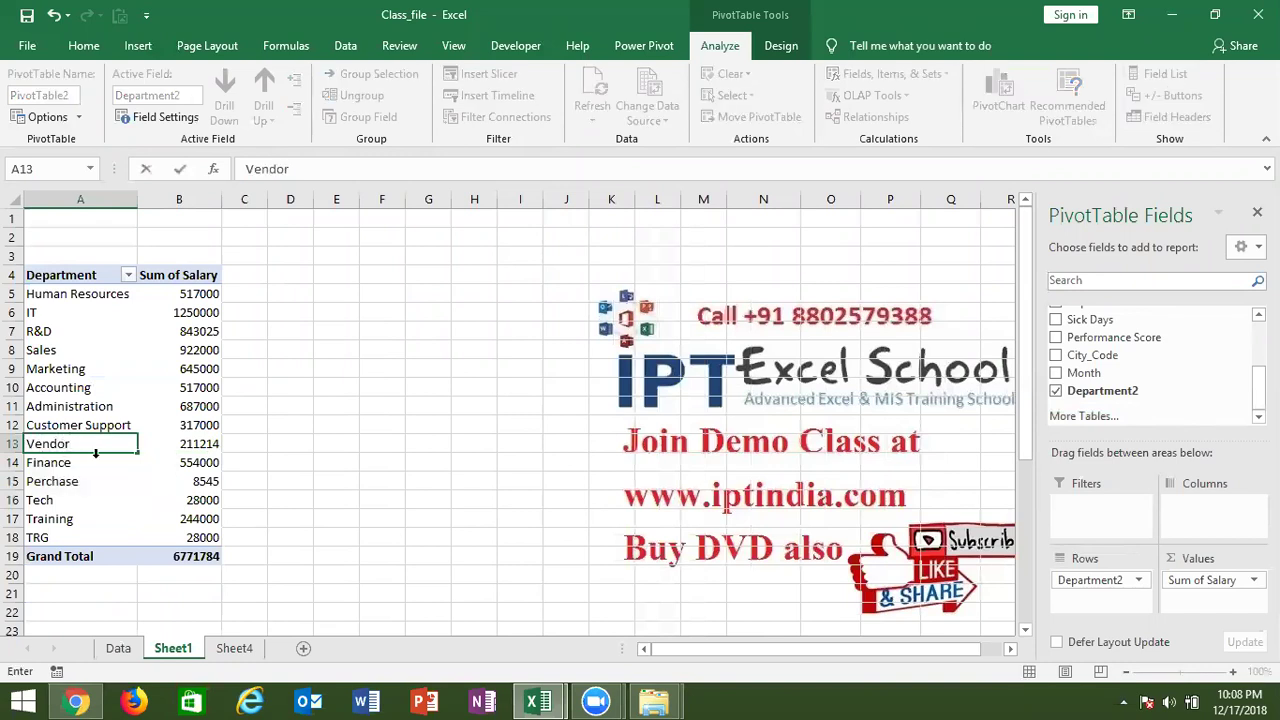
key("Return")
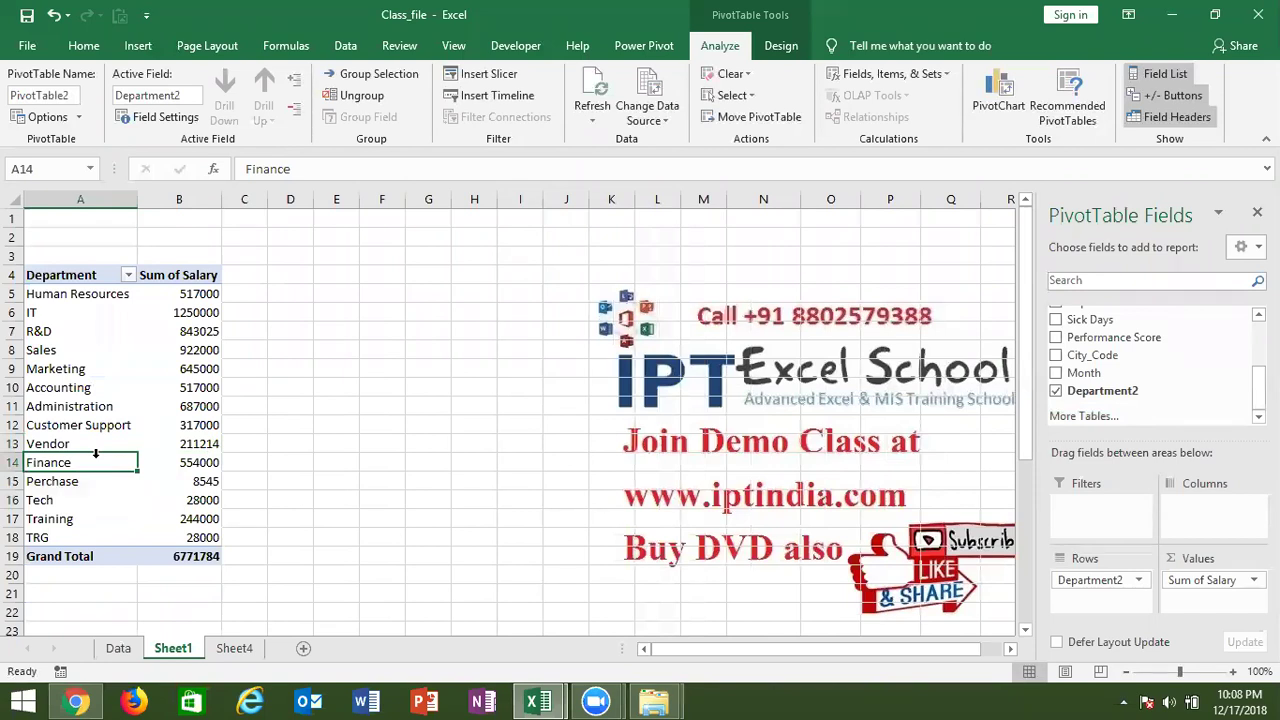
Dismiss the Show Detail prompt and return Month to the pivot columns.
left_click_drag(86, 443, 85, 485)
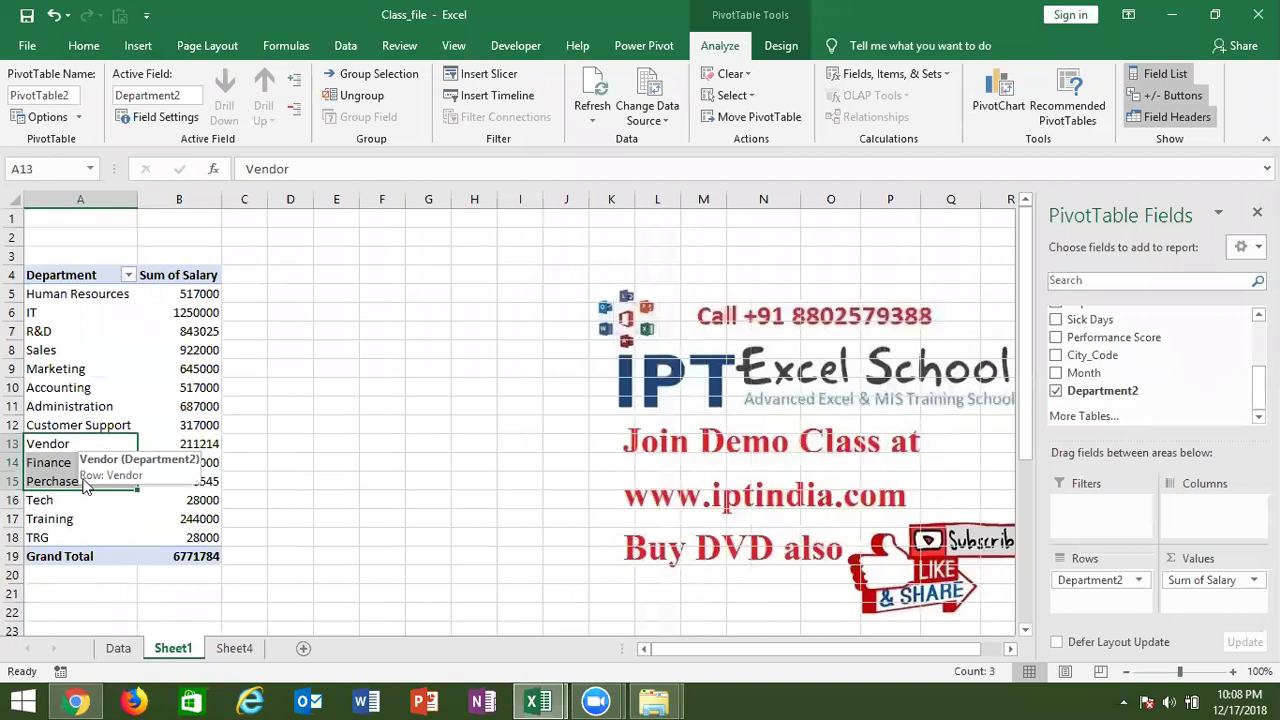
left_click(64, 398)
left_click(72, 394)
double_click(72, 394)
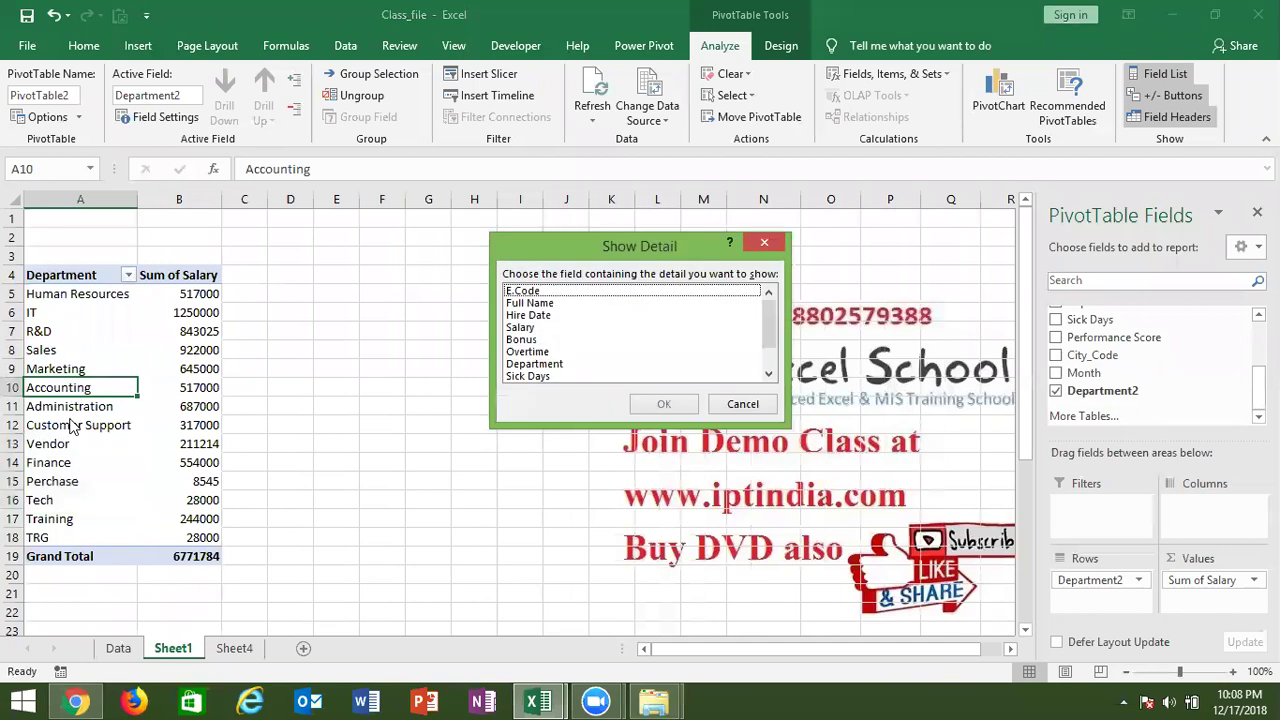
key("Escape")
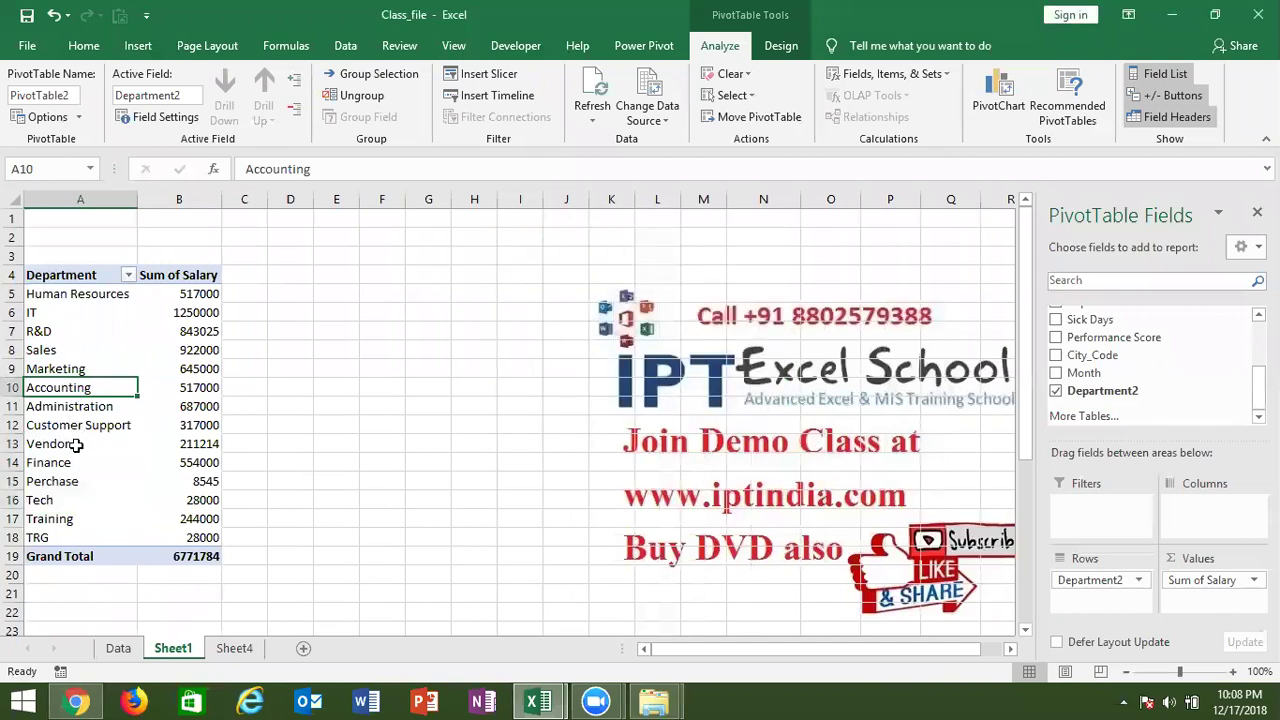
left_click(76, 444, "ctrl")
left_click(74, 482, "ctrl")
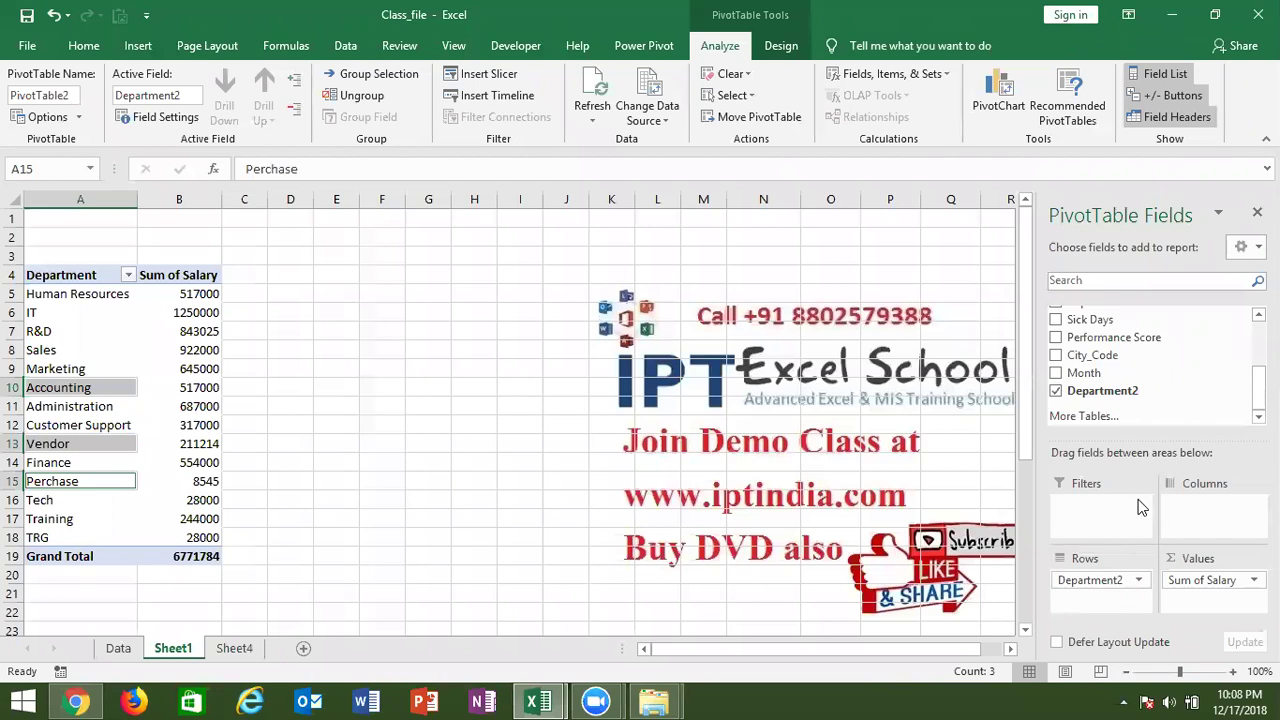
left_click_drag(1083, 373, 1207, 512)
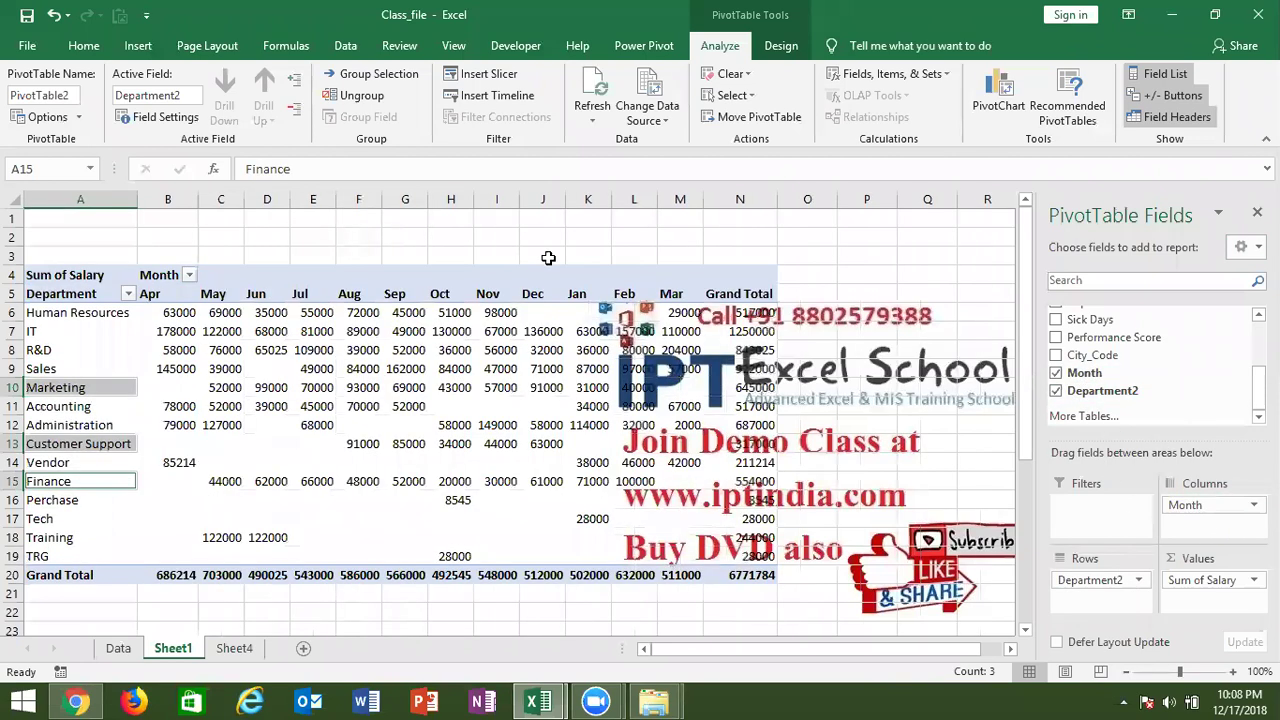
left_click(183, 295)
Select the Jan, Feb and Mar month headers and group them together.
left_click(220, 297, "ctrl")
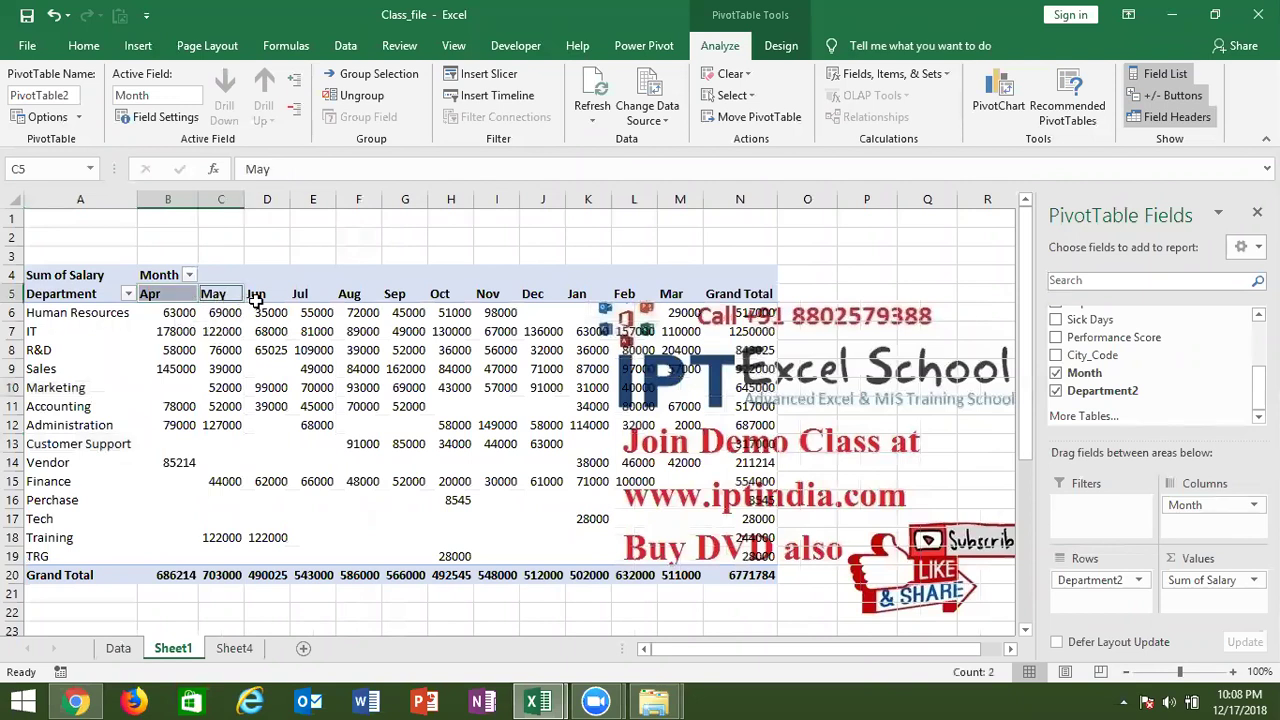
left_click(256, 297, "ctrl")
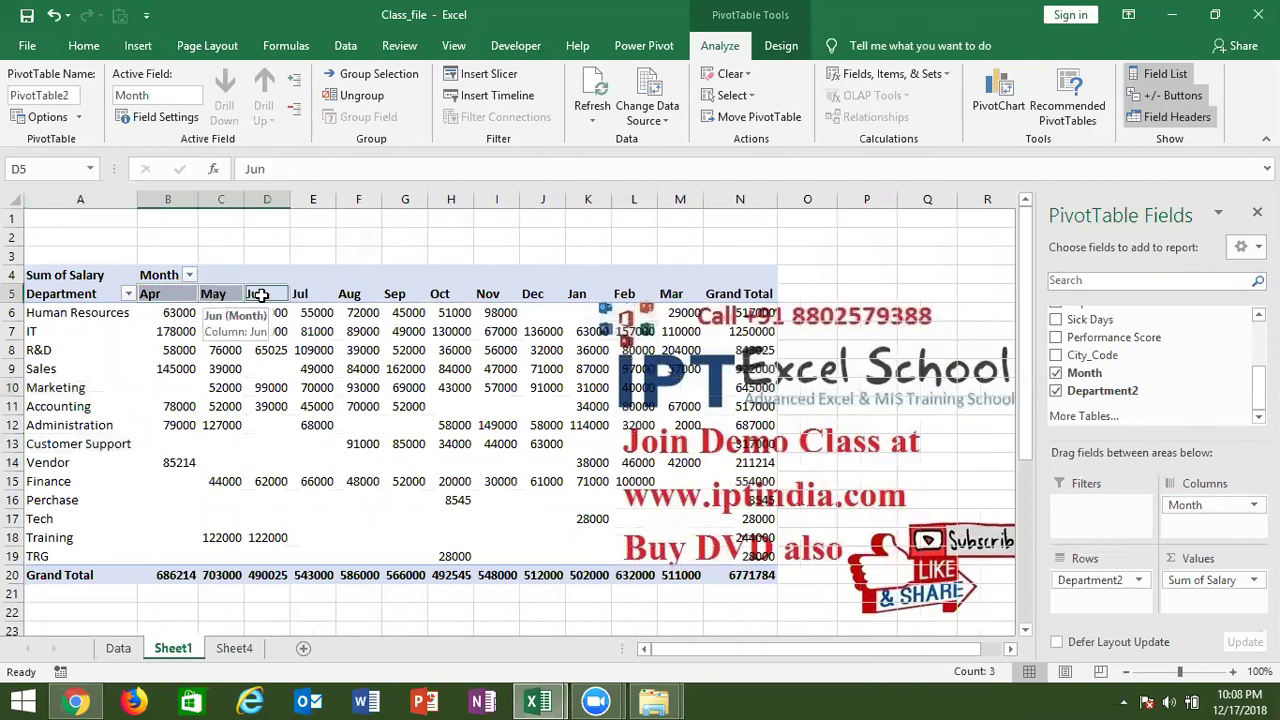
left_click(581, 300)
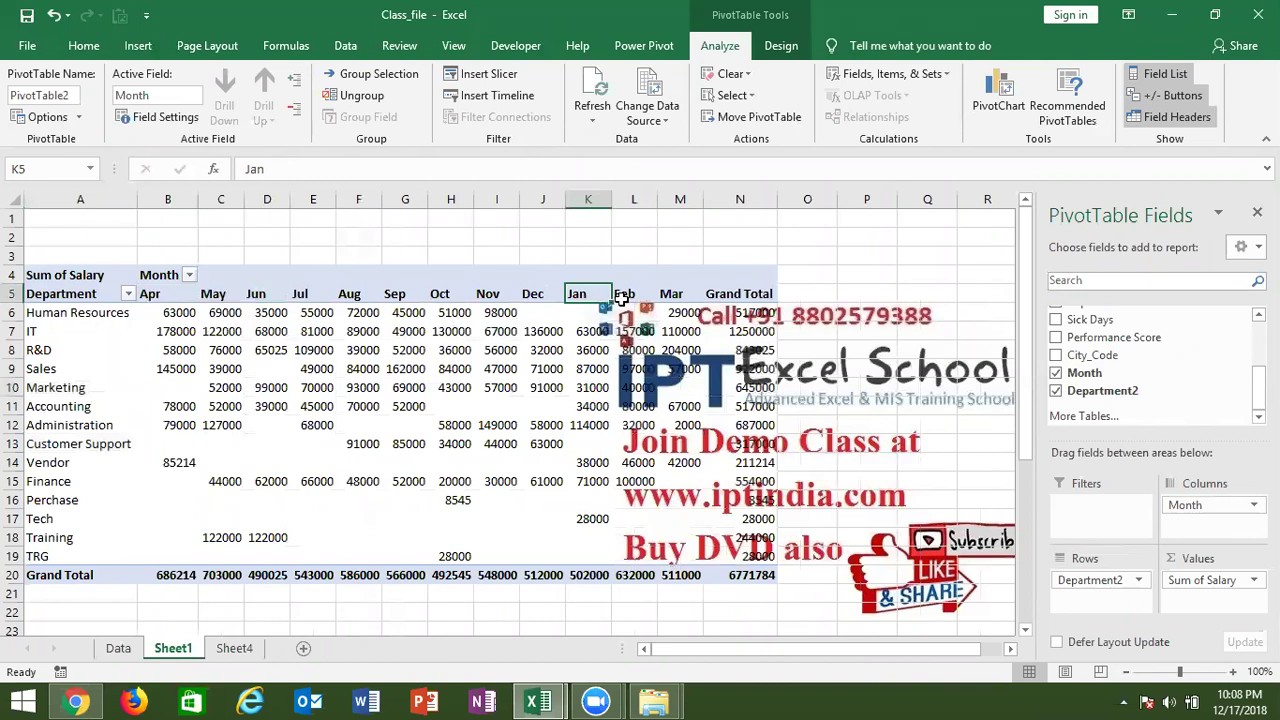
left_click(620, 297, "ctrl")
left_click(679, 297, "ctrl")
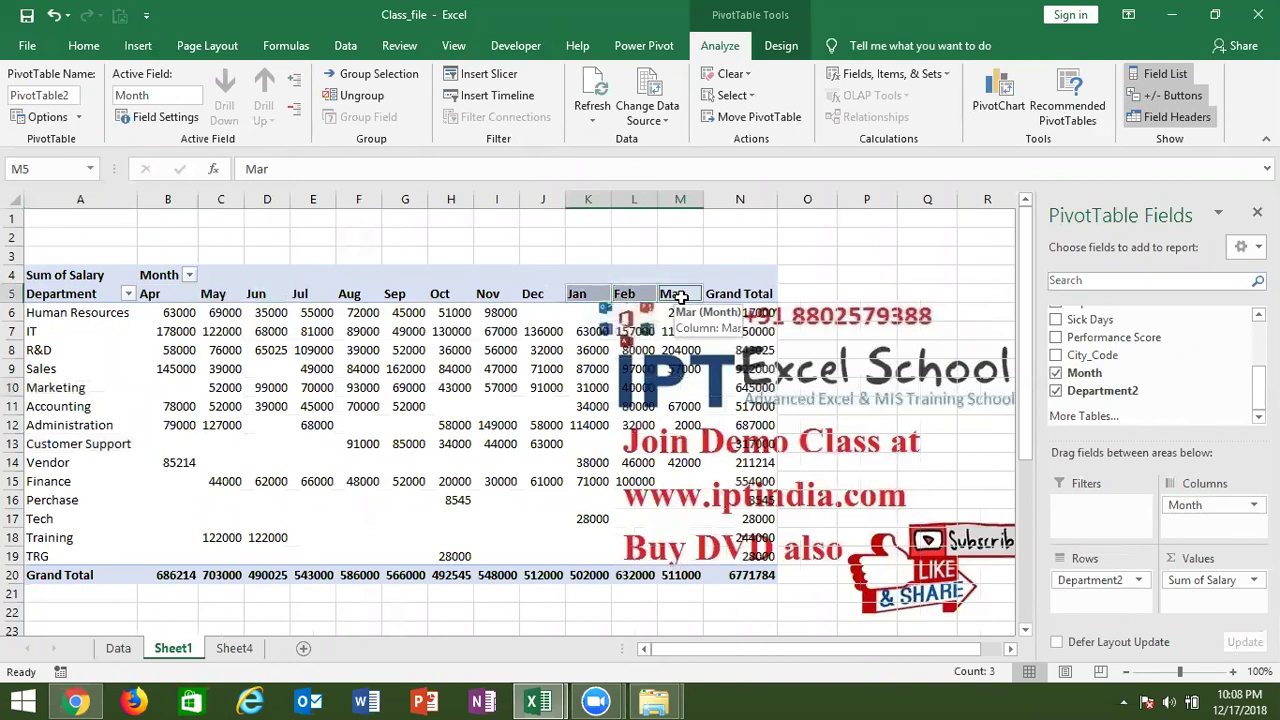
right_click(681, 300)
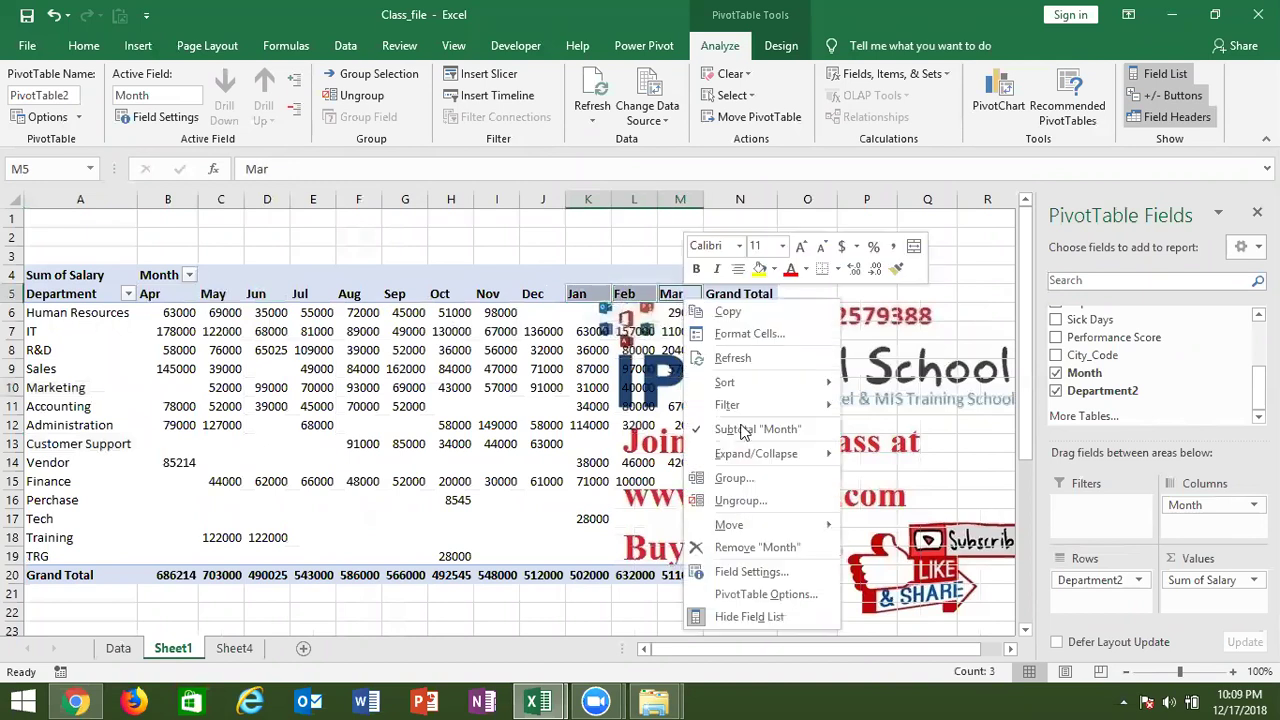
left_click(768, 486)
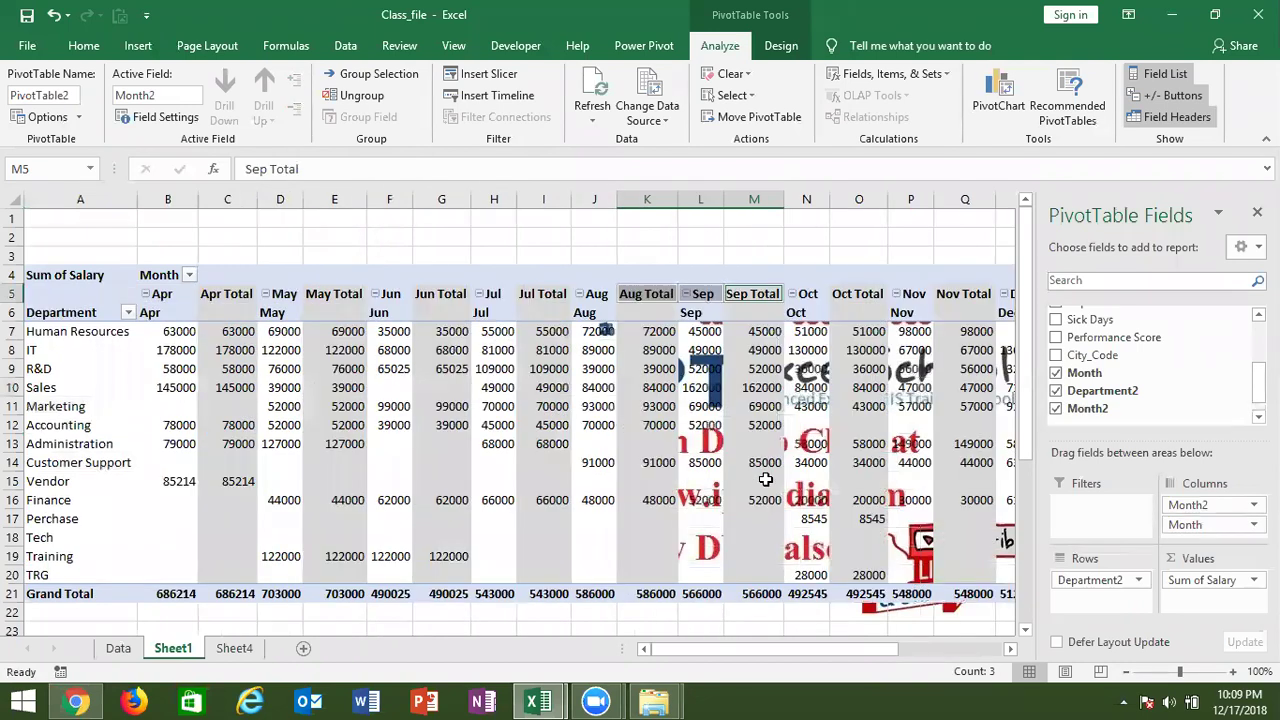
Remove the original Month field from columns and rename the Group1 header to Q1.
left_click_drag(1231, 527, 1191, 405)
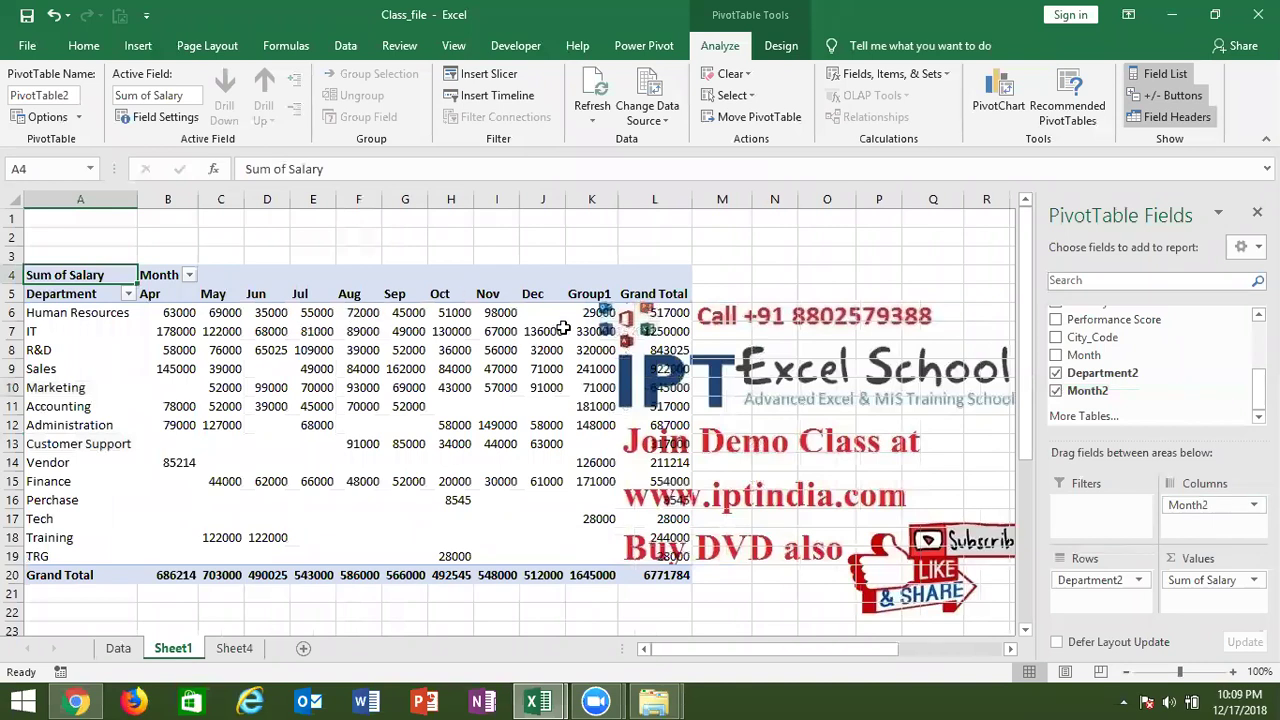
double_click(589, 294)
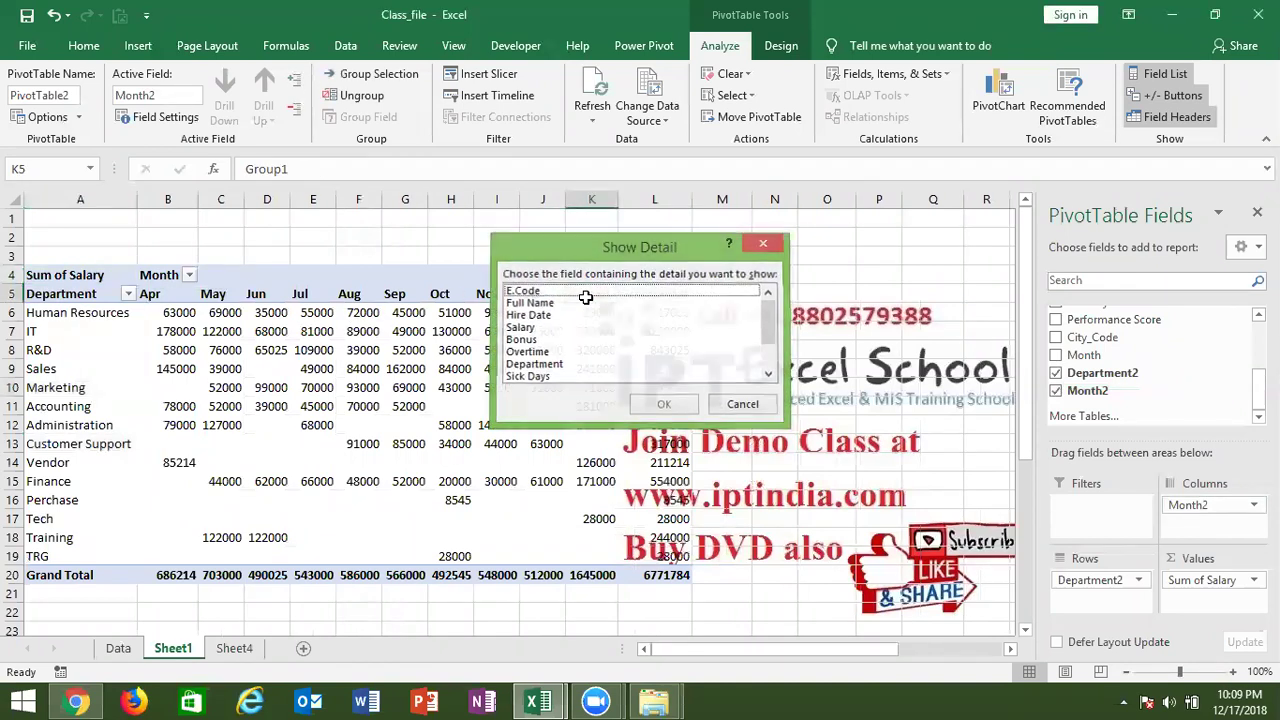
key("Escape")
type("Q1")
left_click(557, 316)
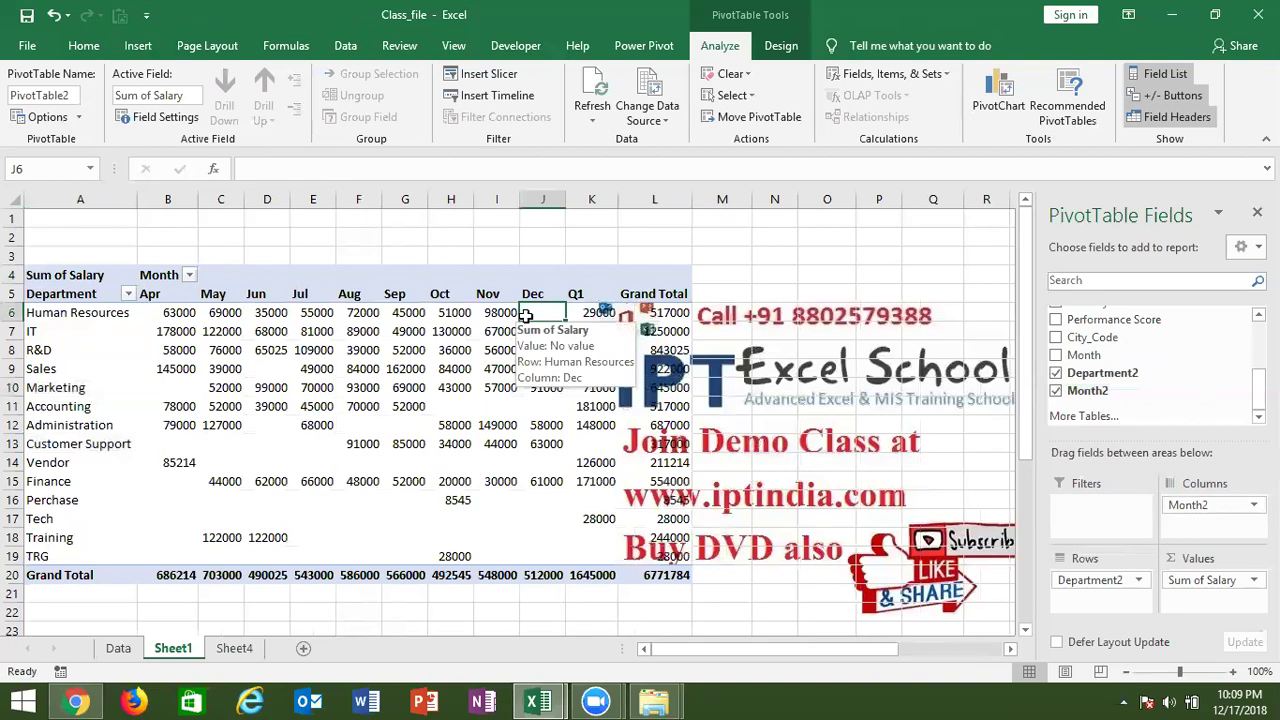
left_click(170, 297)
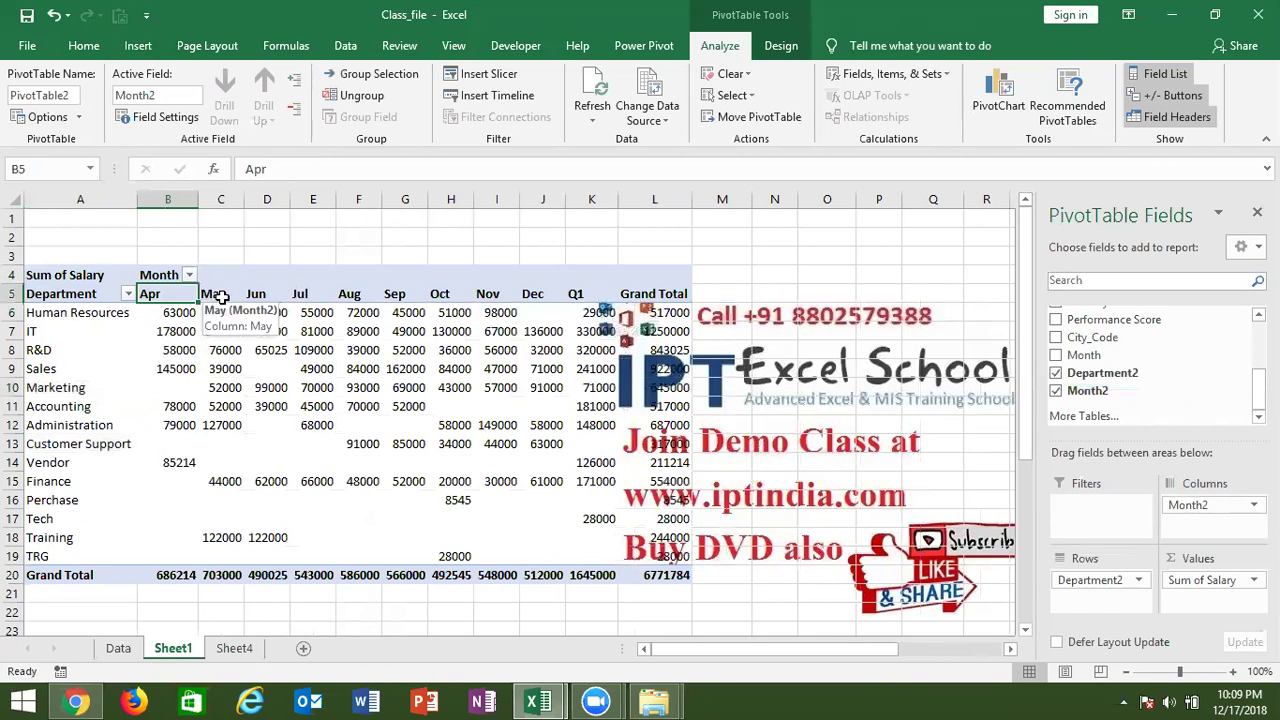
Group the Apr, May and Jun headers into one column named Q2.
left_click(229, 299, "shift")
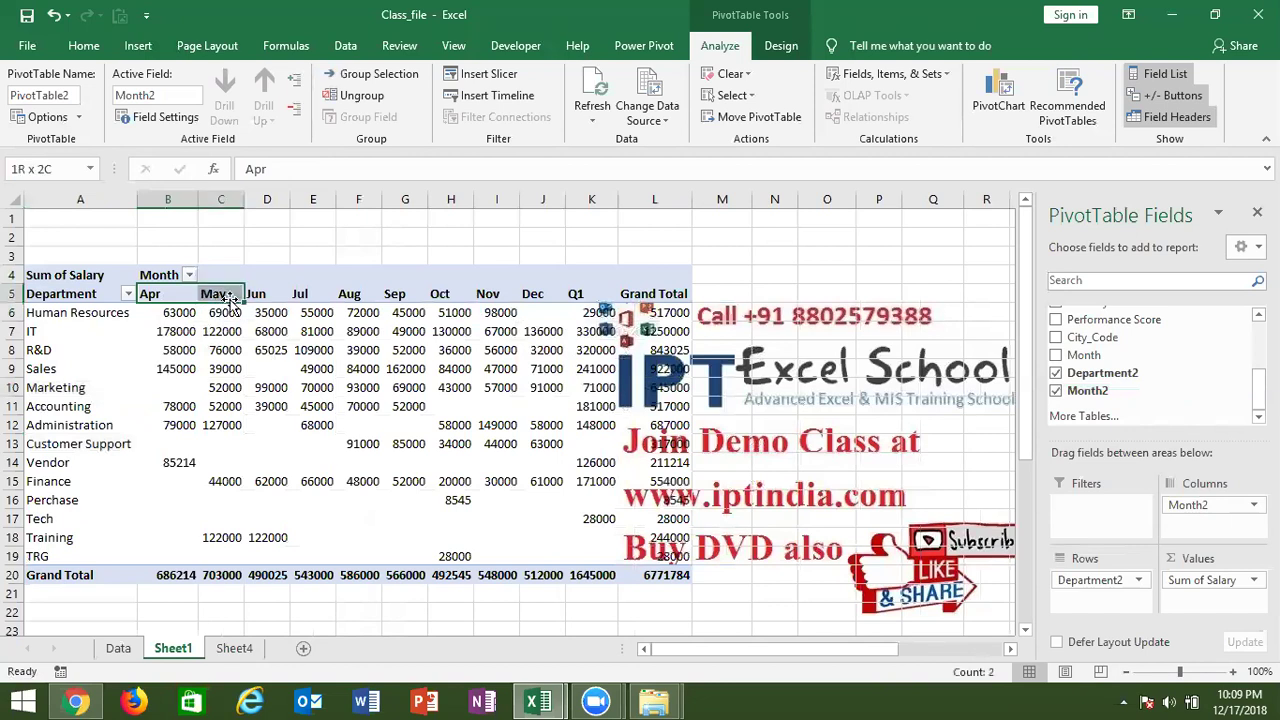
left_click_drag(229, 299, 256, 300)
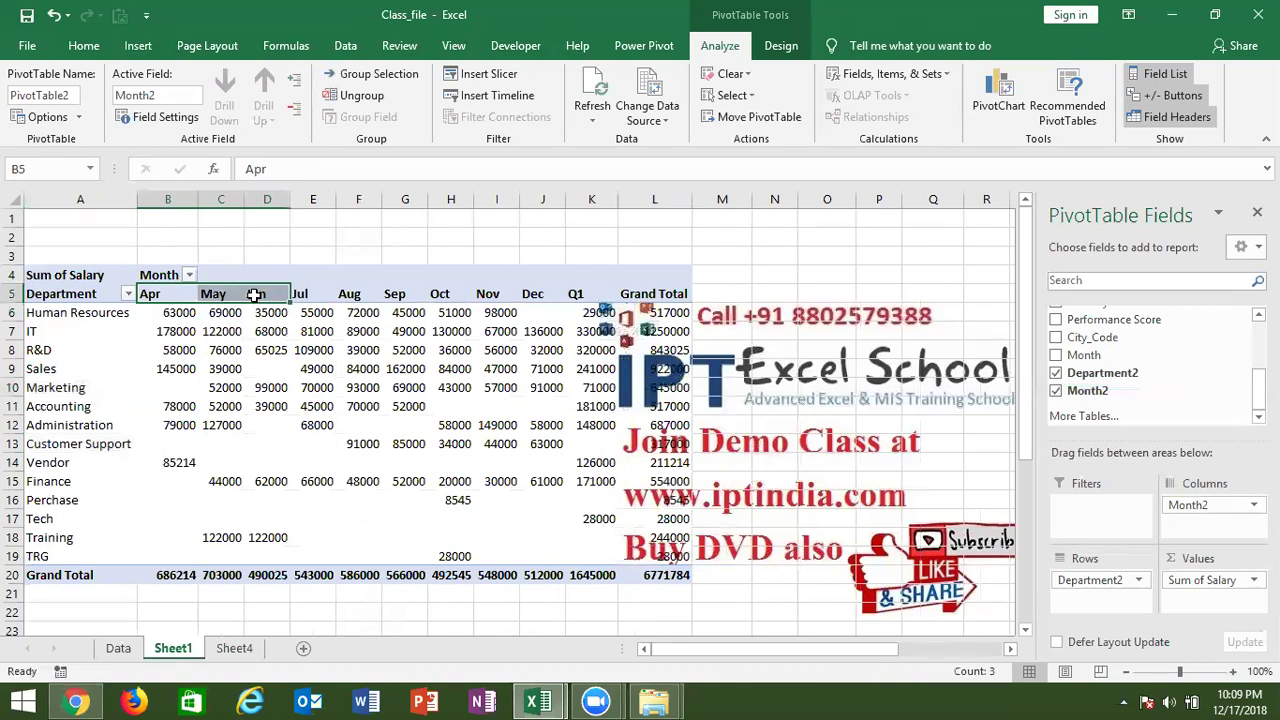
right_click(255, 294)
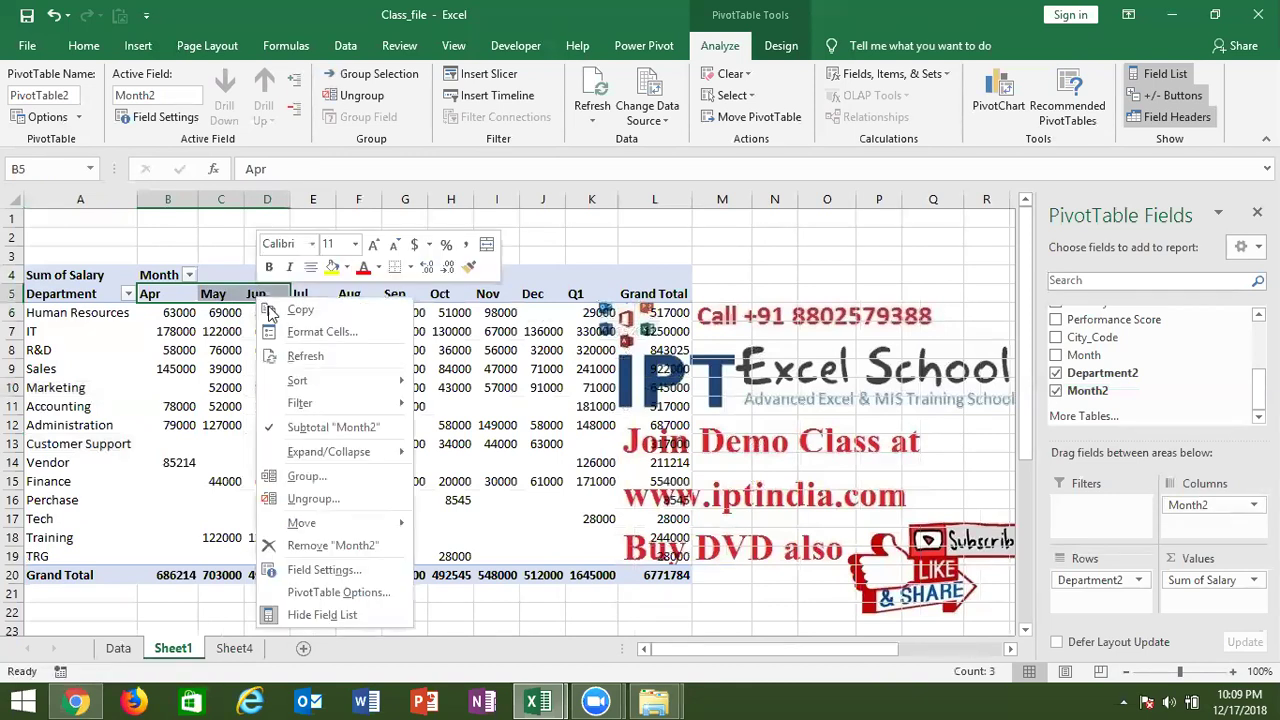
left_click(308, 477)
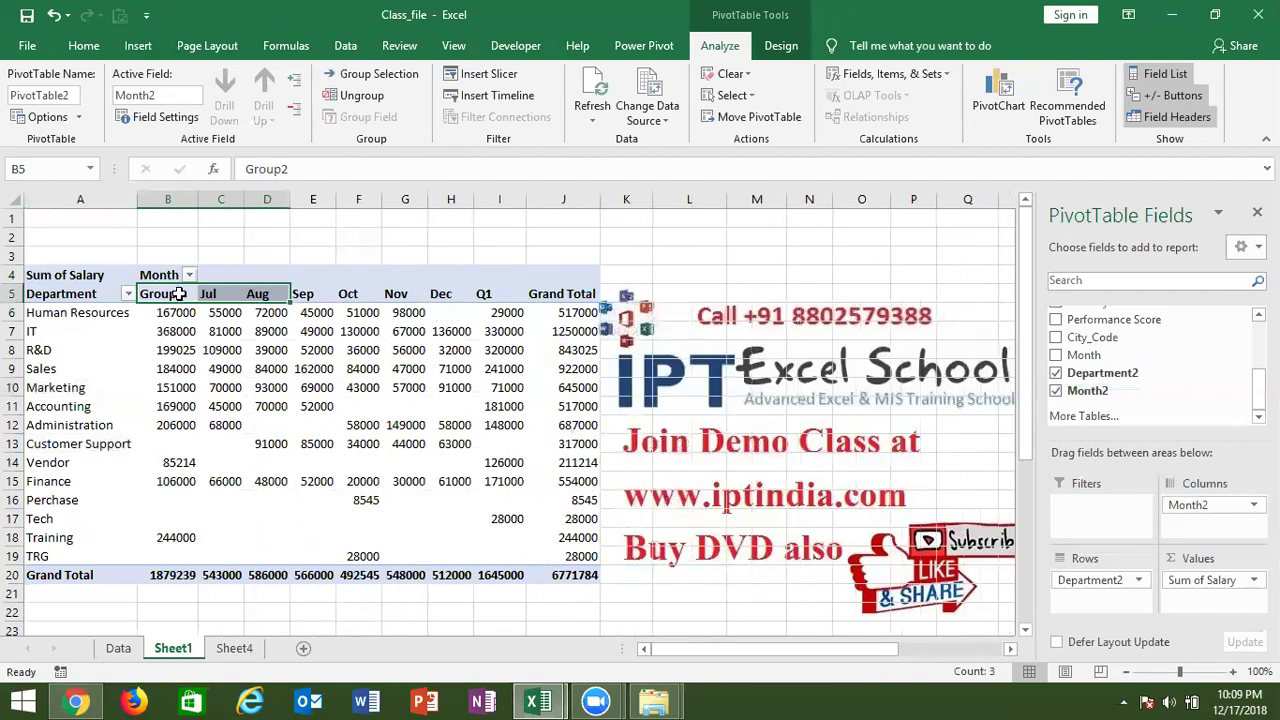
left_click(178, 293)
type("Q2")
left_click(225, 295)
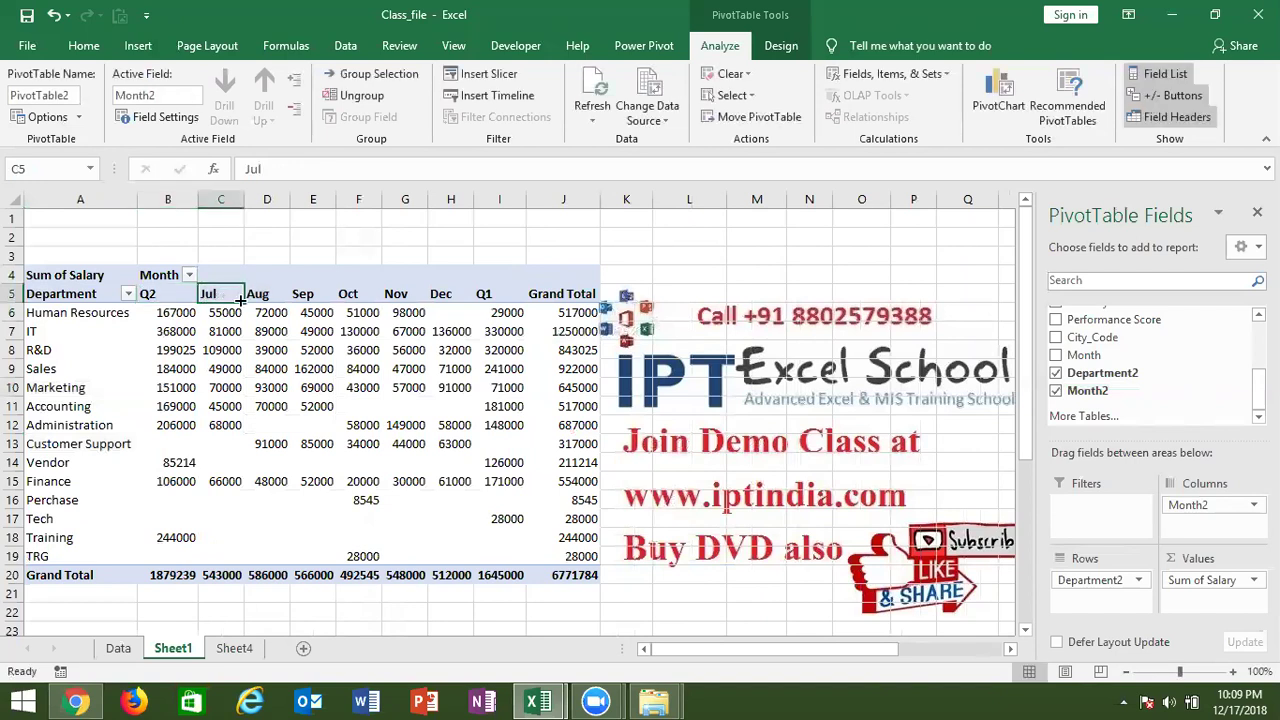
Group Jul, Aug and Sep into a quarter column named Q3.
left_click(258, 296, "shift")
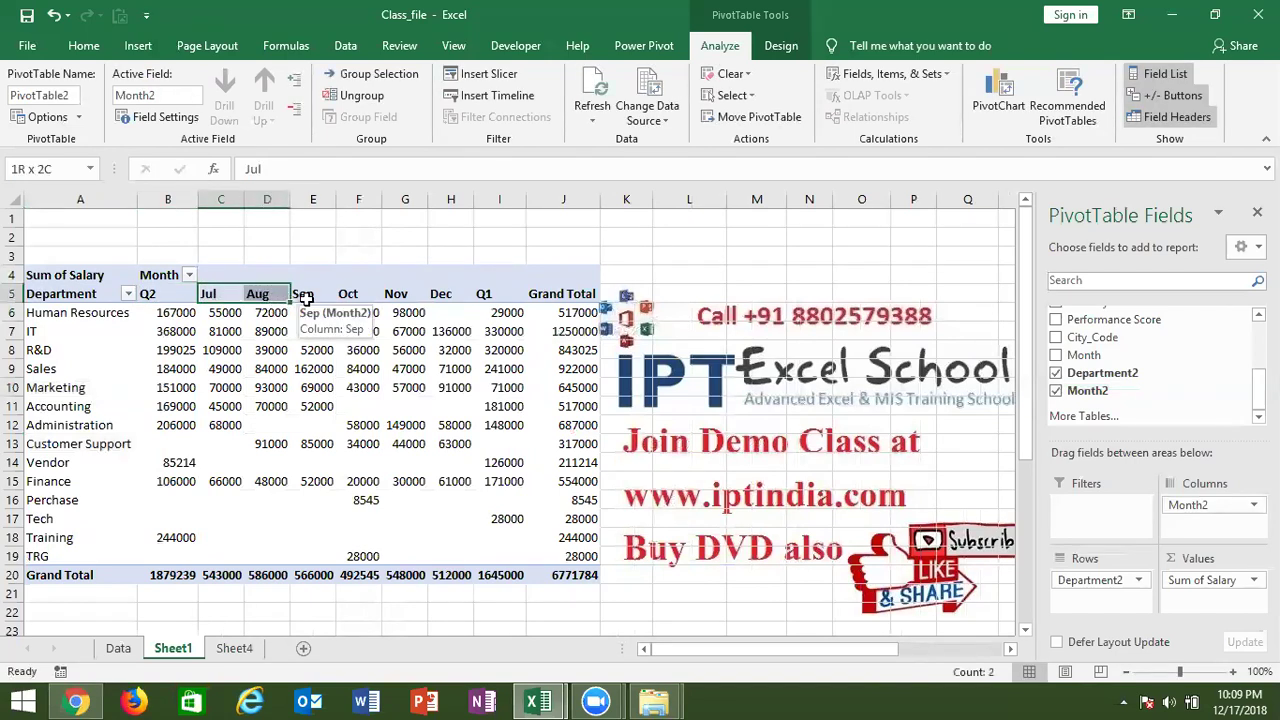
left_click_drag(305, 298, 308, 300)
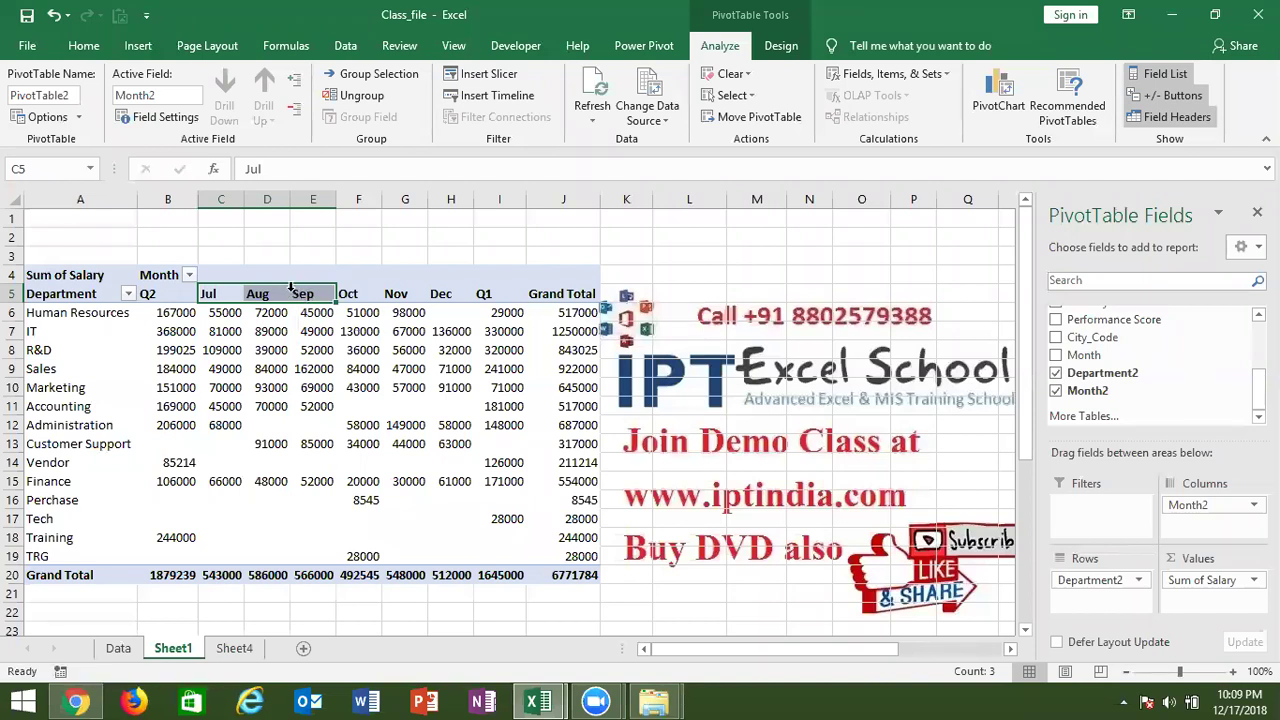
right_click(290, 287)
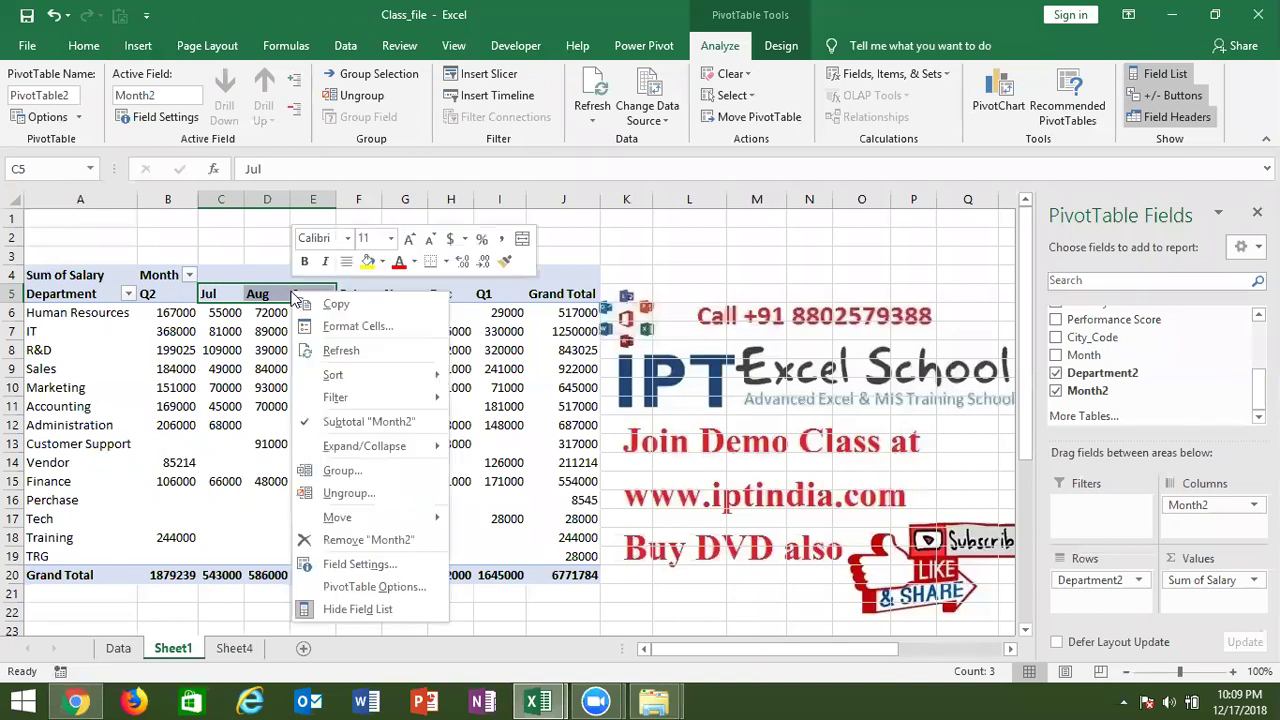
left_click(358, 493)
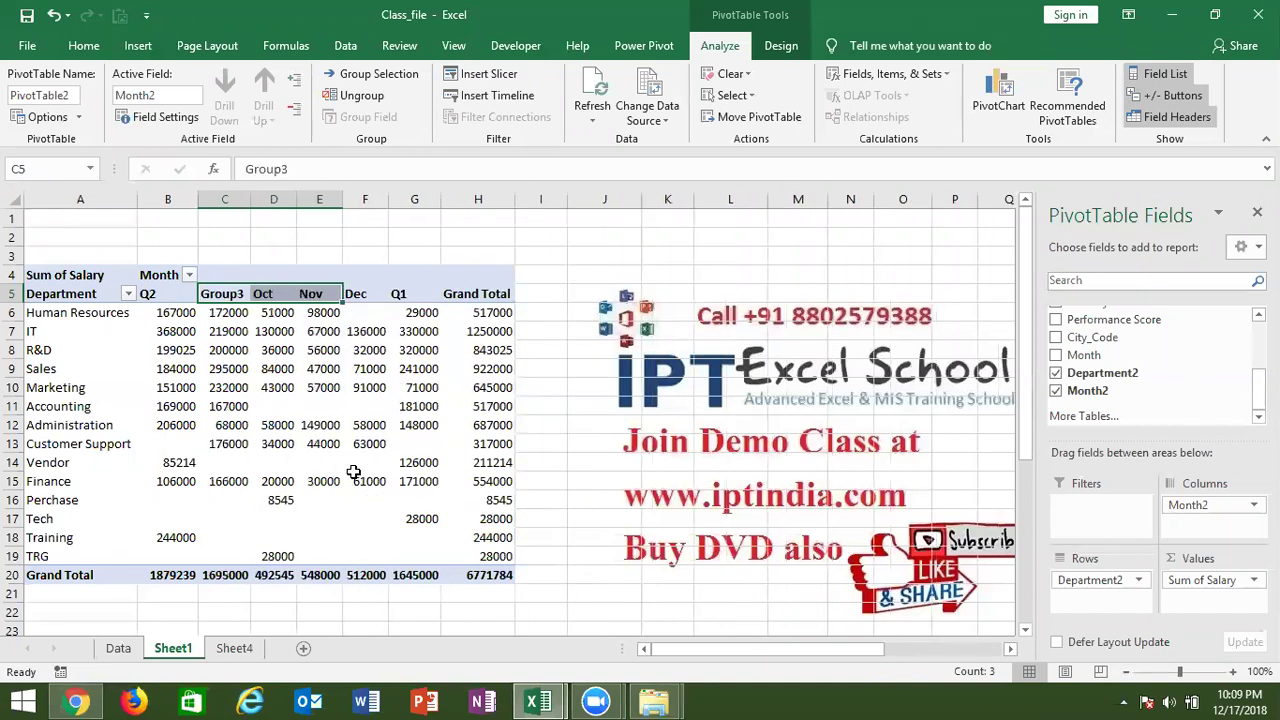
left_click(235, 297)
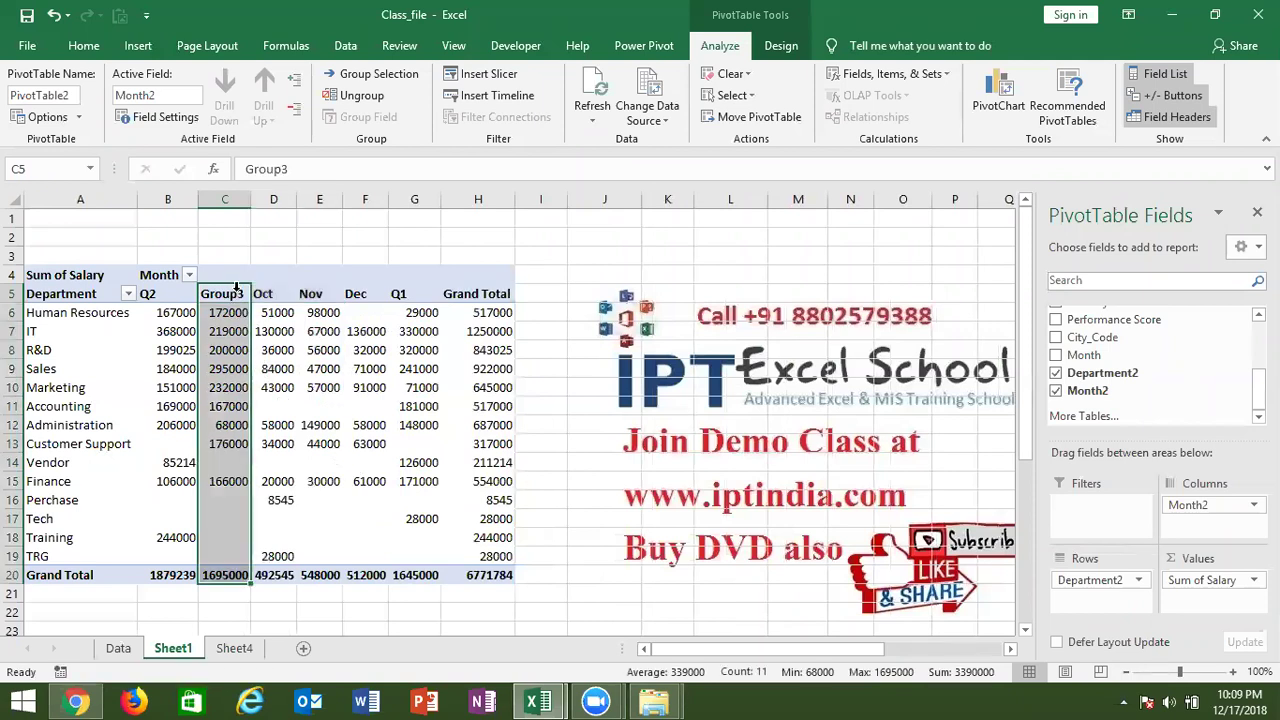
left_click(237, 296)
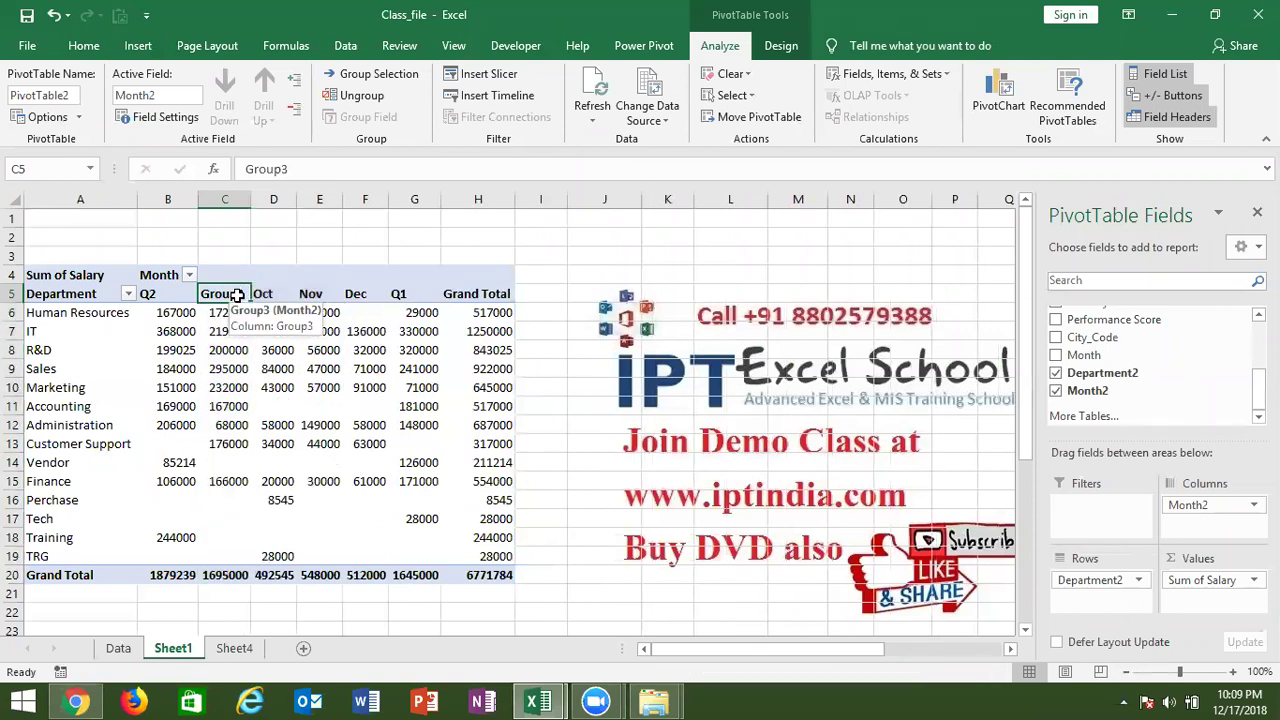
type("Q3")
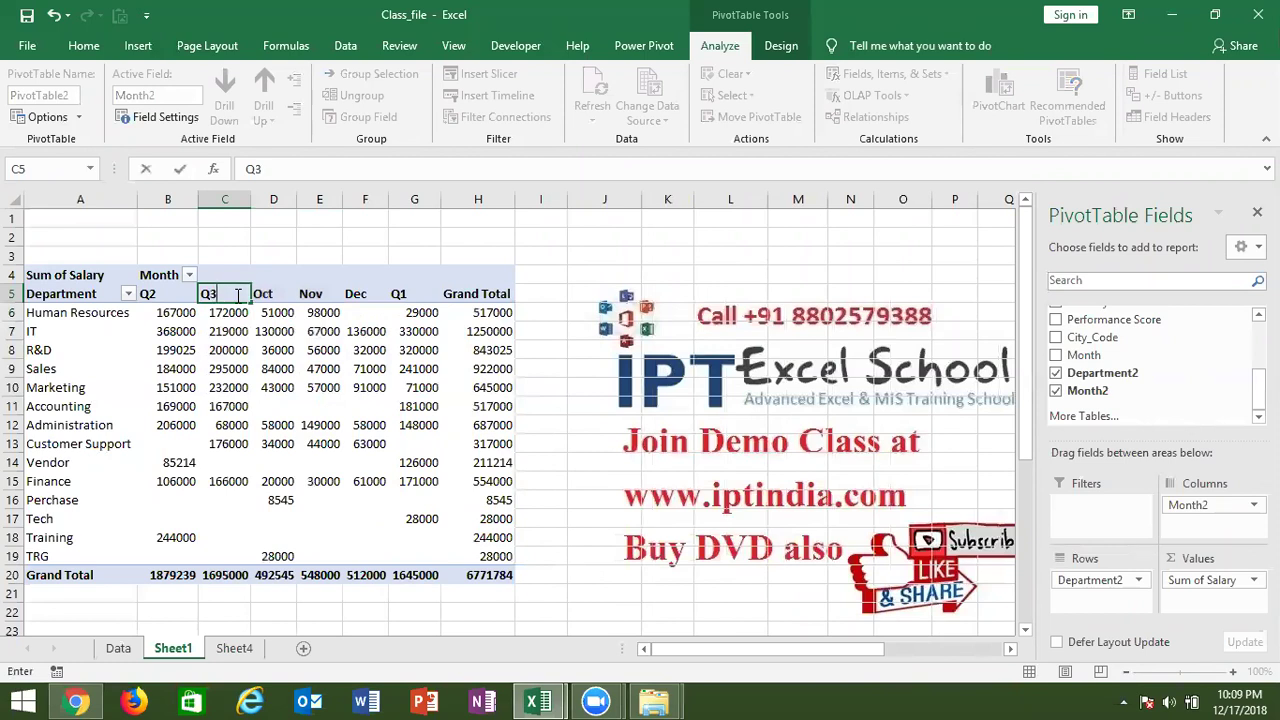
left_click(267, 295)
Group Oct, Nov and Dec into a quarter column named Q4.
key("shift+Right")
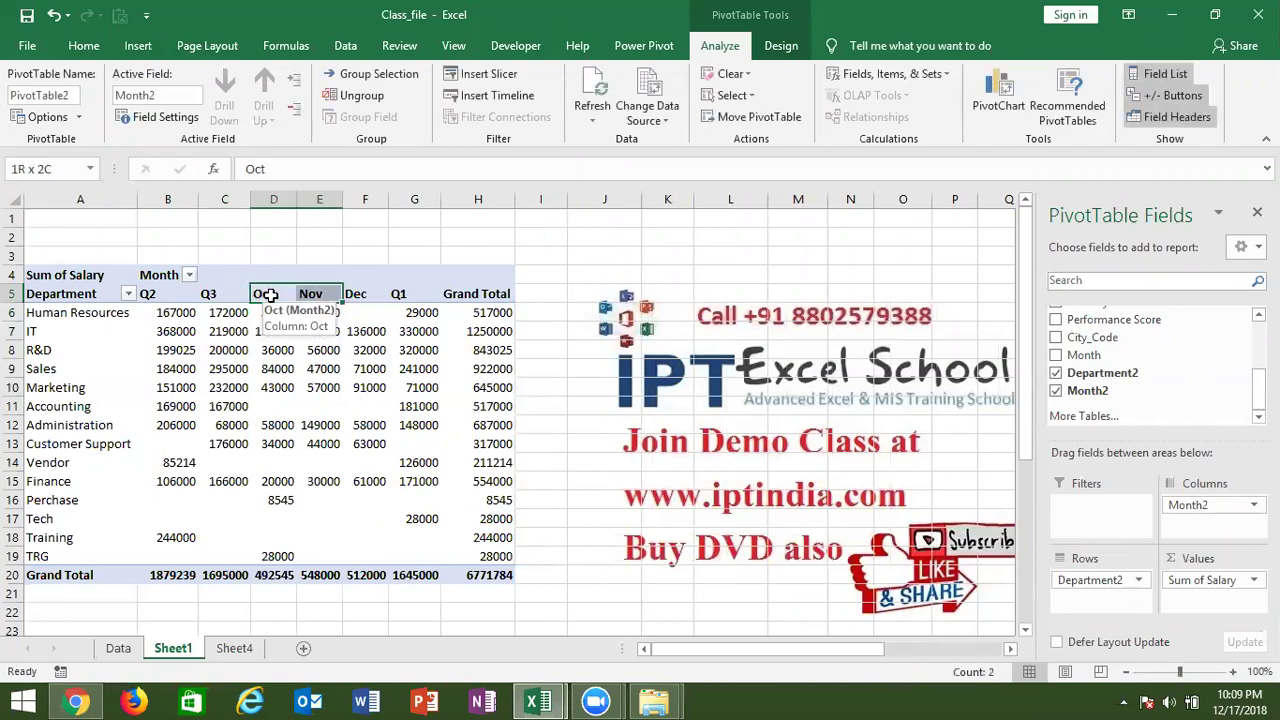
key("shift+Right")
right_click(282, 295)
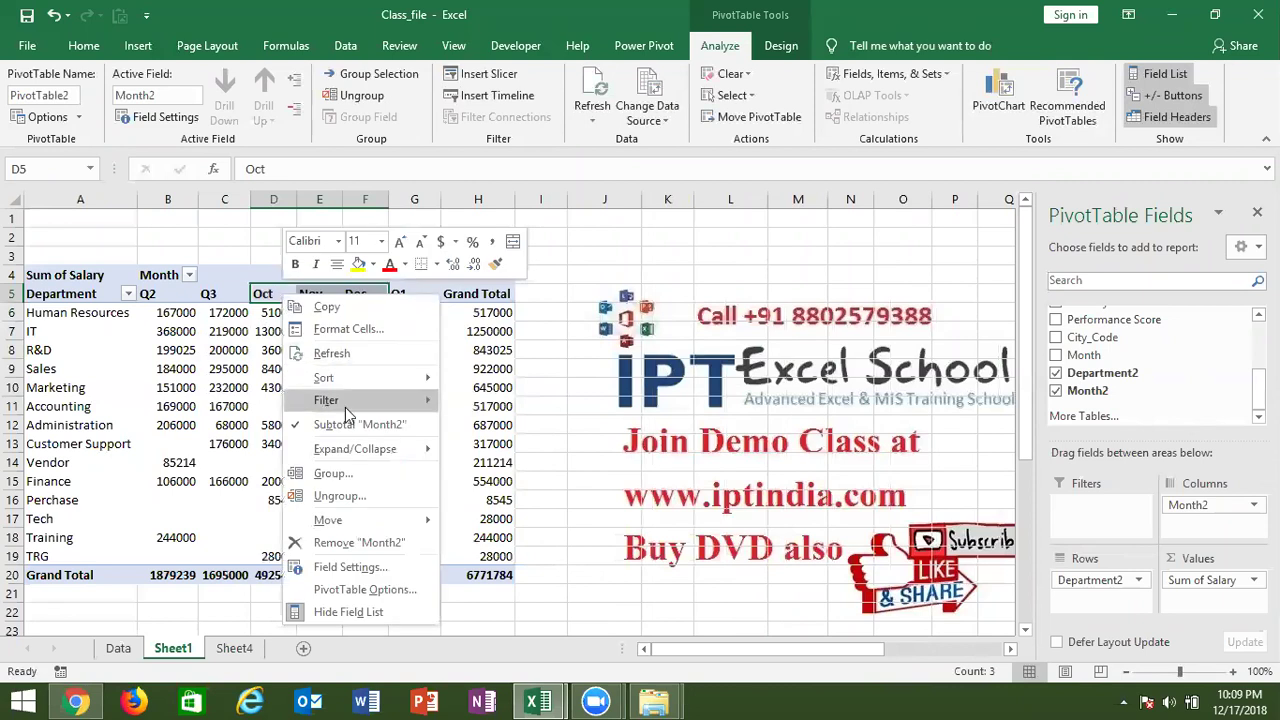
left_click(332, 474)
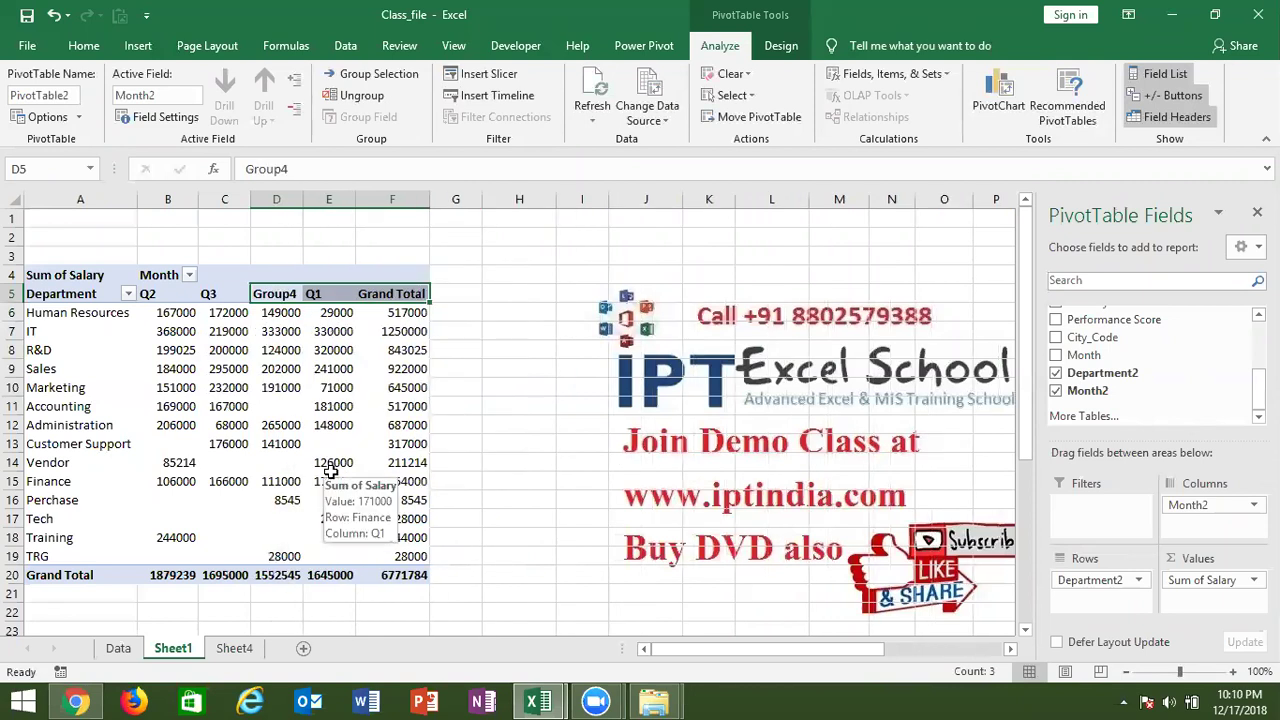
left_click(283, 287)
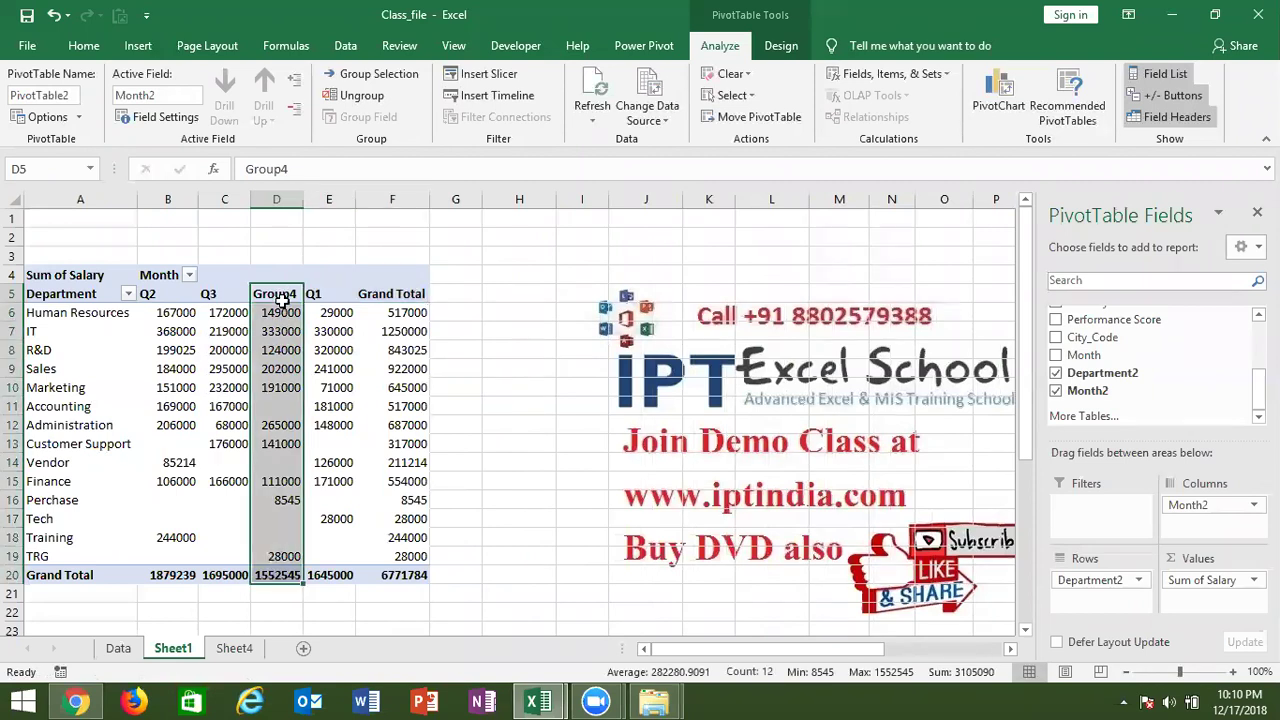
left_click(285, 302)
type("Q")
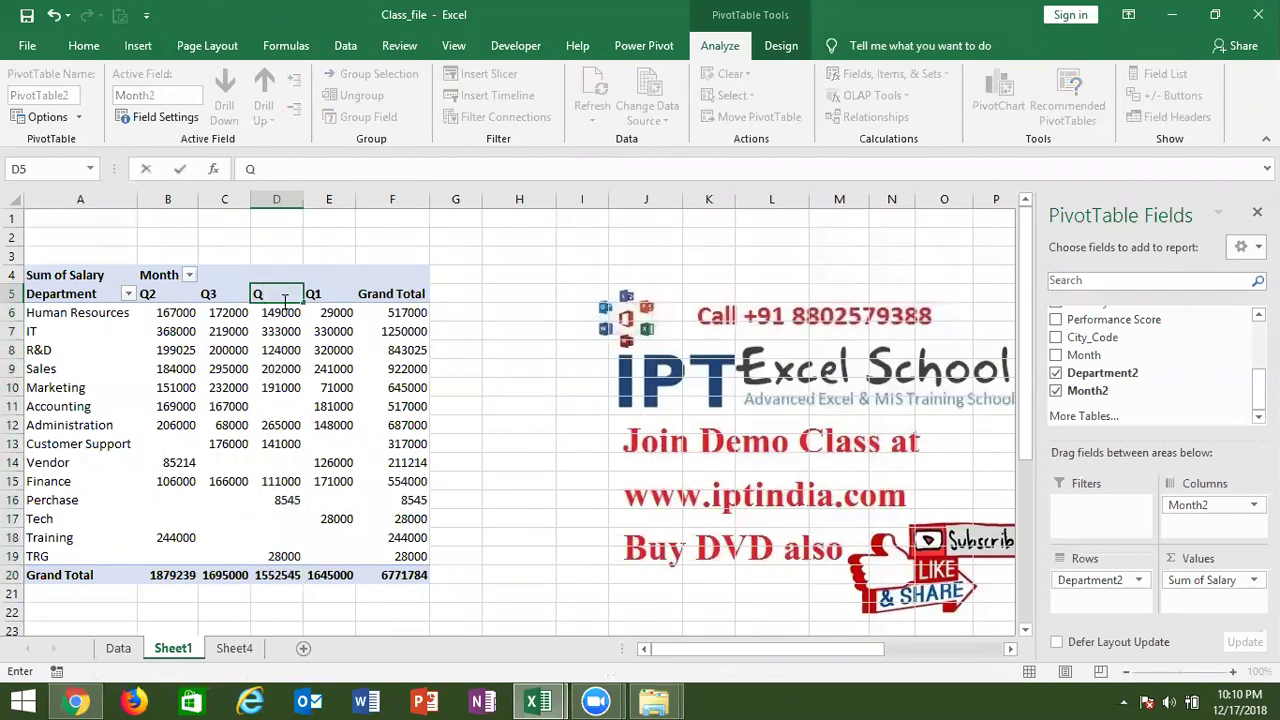
type("4")
key("Return")
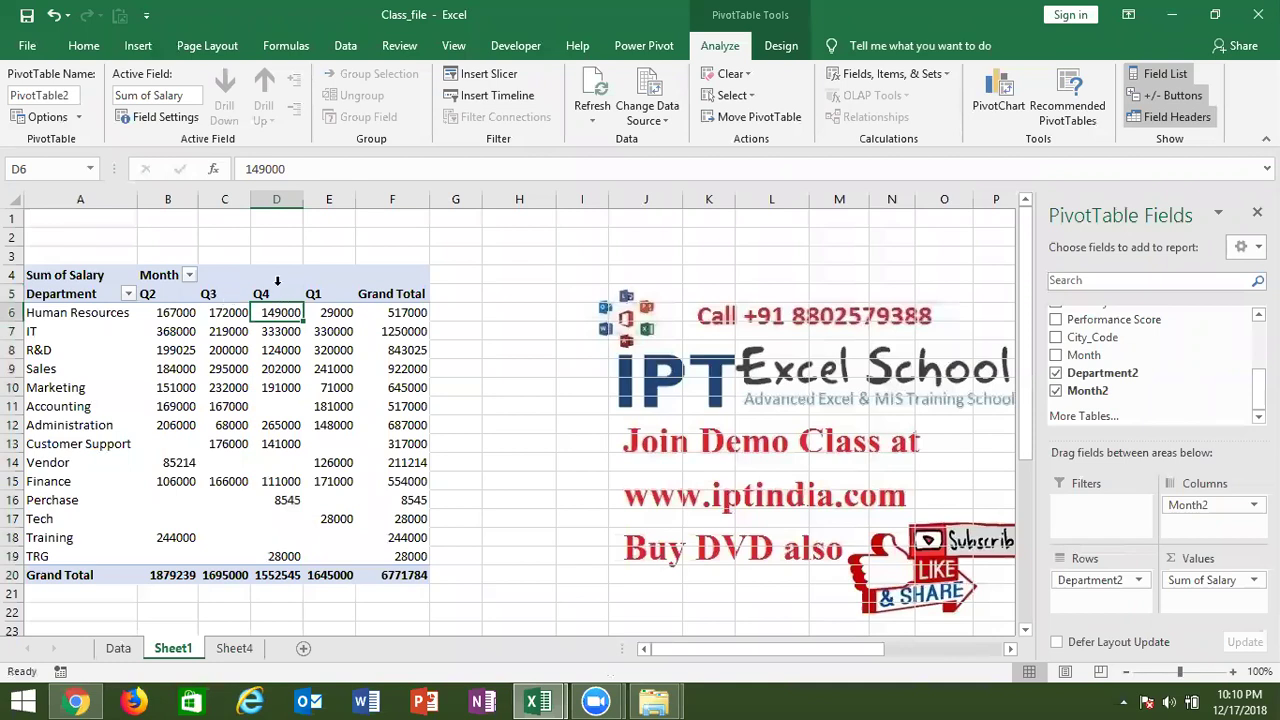
left_click(310, 293)
right_click(311, 294)
Sort the quarter columns A to Z so they run Q1, Q2, Q3, Q4.
mouse_move(400, 388)
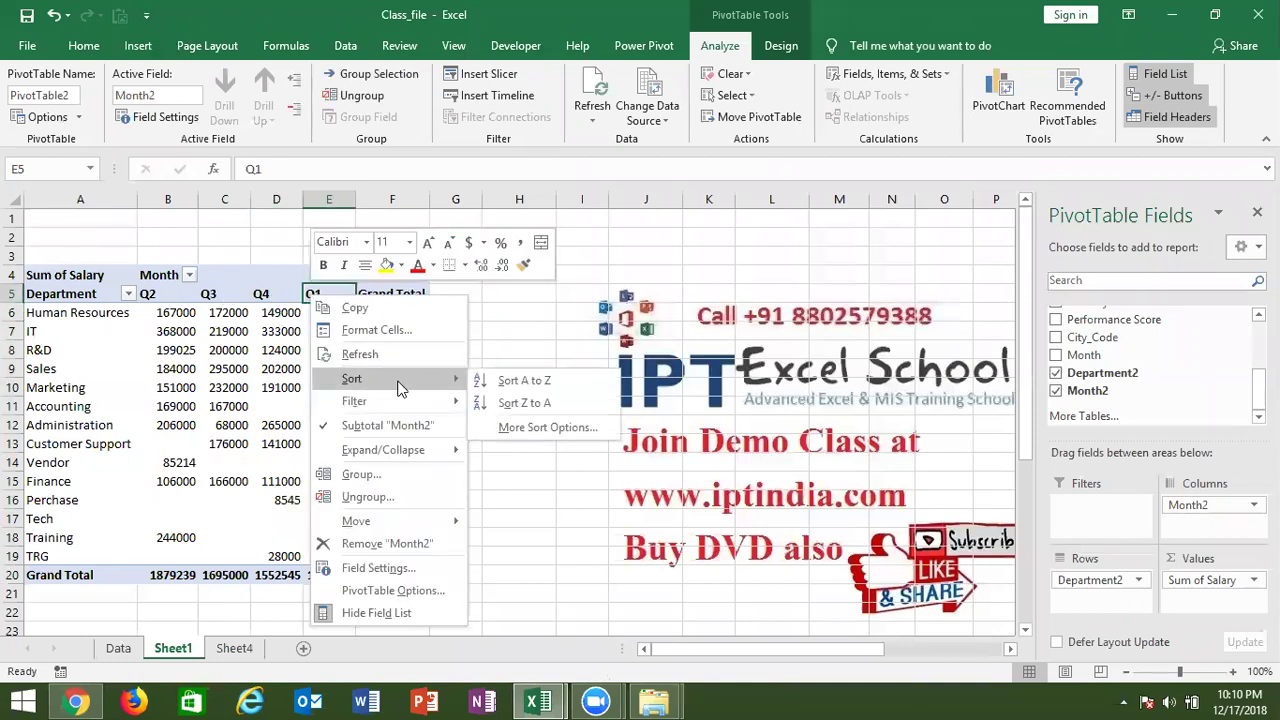
left_click(500, 382)
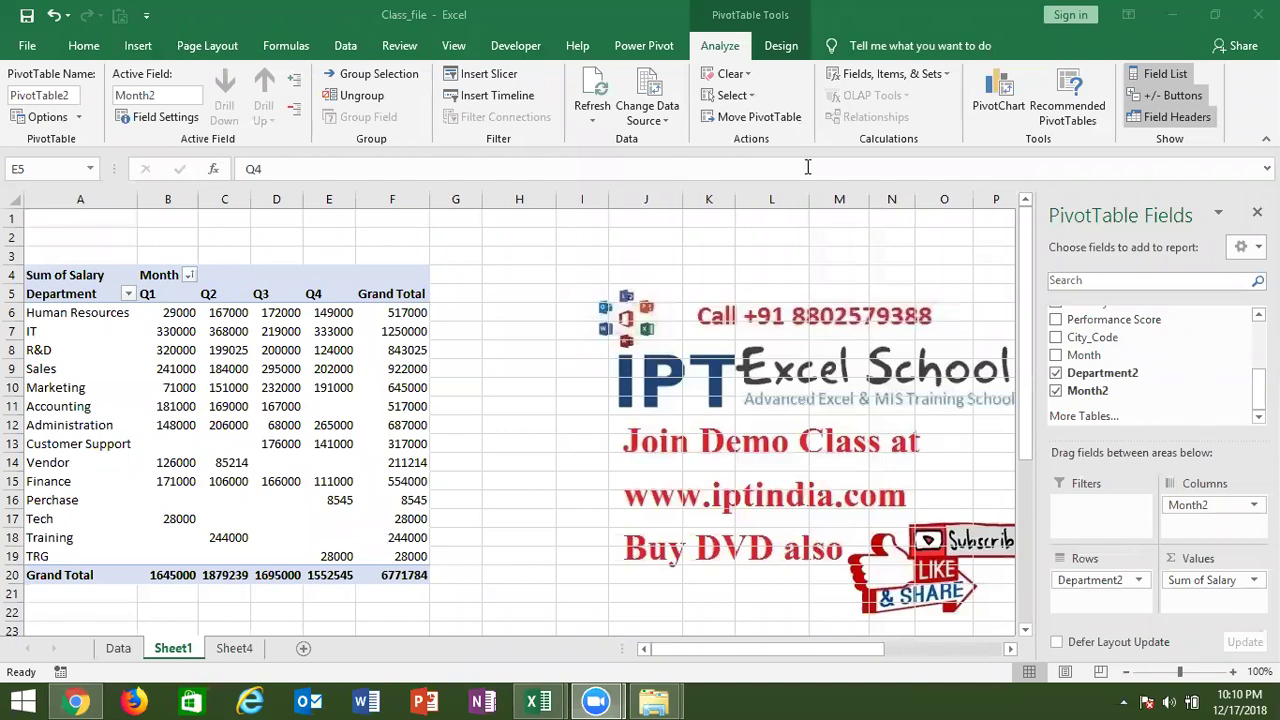
left_click(237, 651)
Insert a PivotTable from the Sheet4 employee data on a new worksheet.
left_click(237, 651)
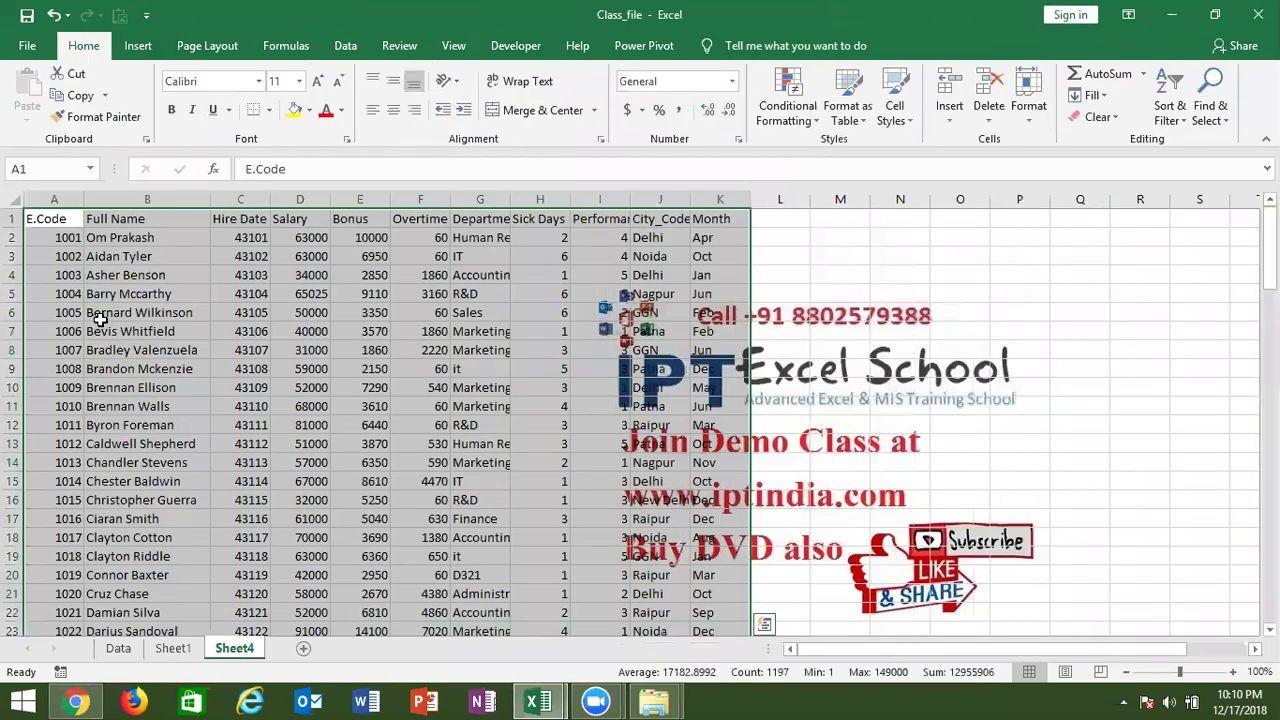
left_click(138, 46)
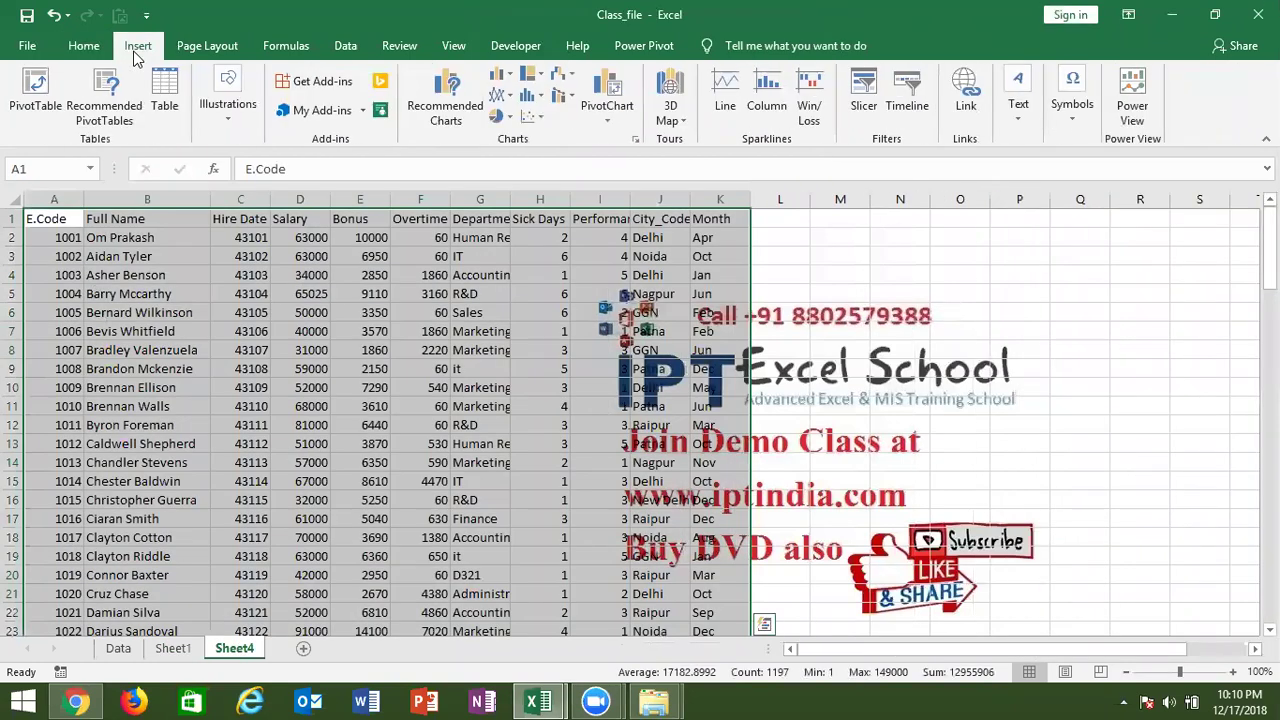
left_click(35, 95)
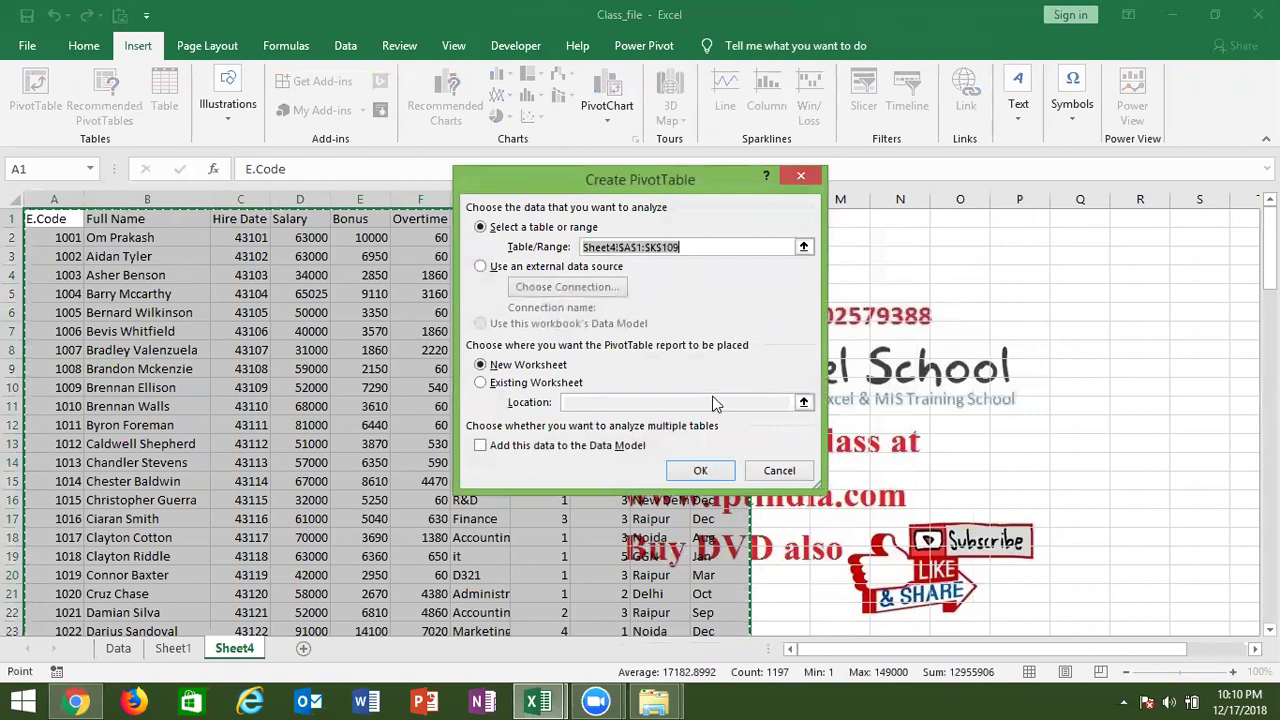
left_click(697, 470)
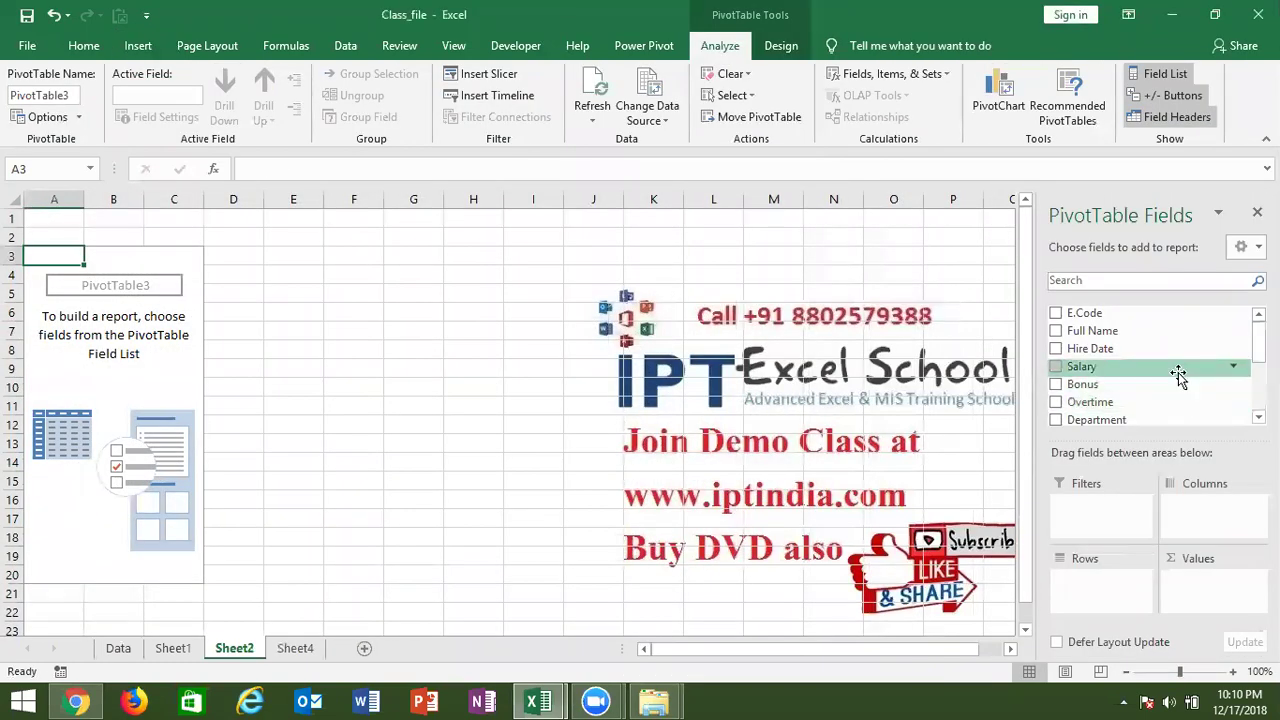
Put Salary in Rows and Count of Full Name in Values.
left_click_drag(1178, 373, 1145, 575)
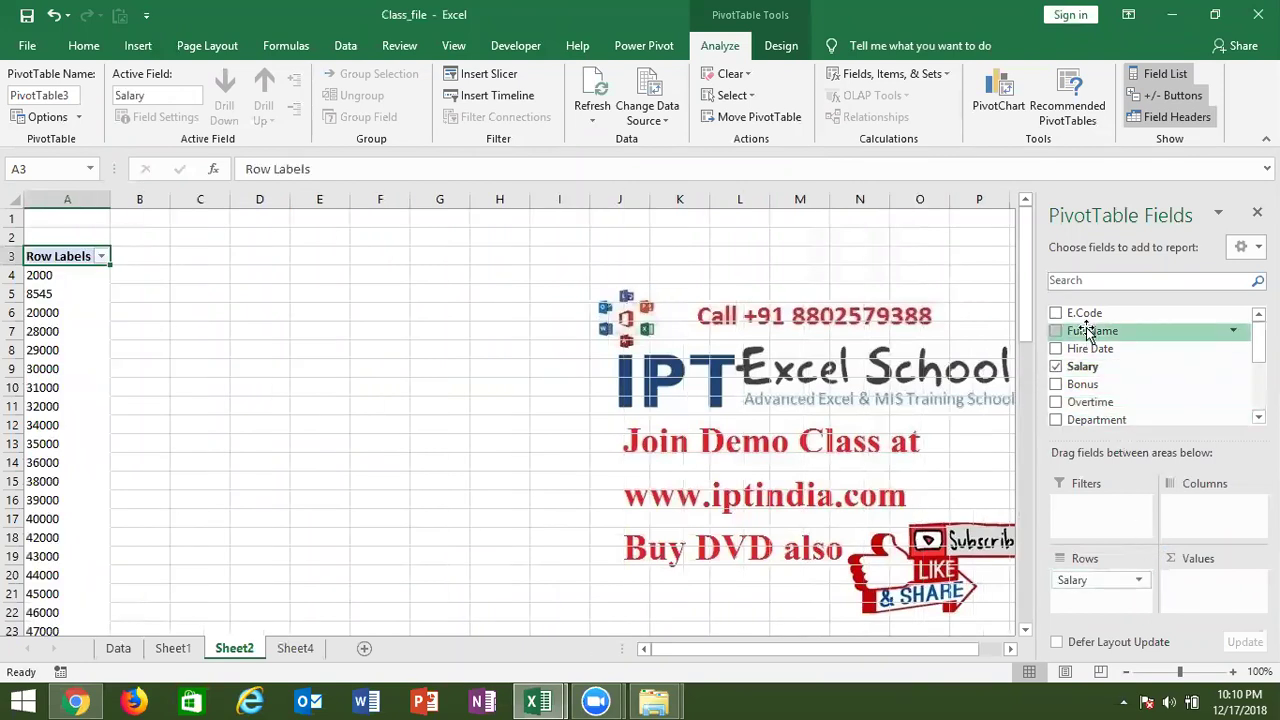
left_click_drag(1092, 333, 1212, 590)
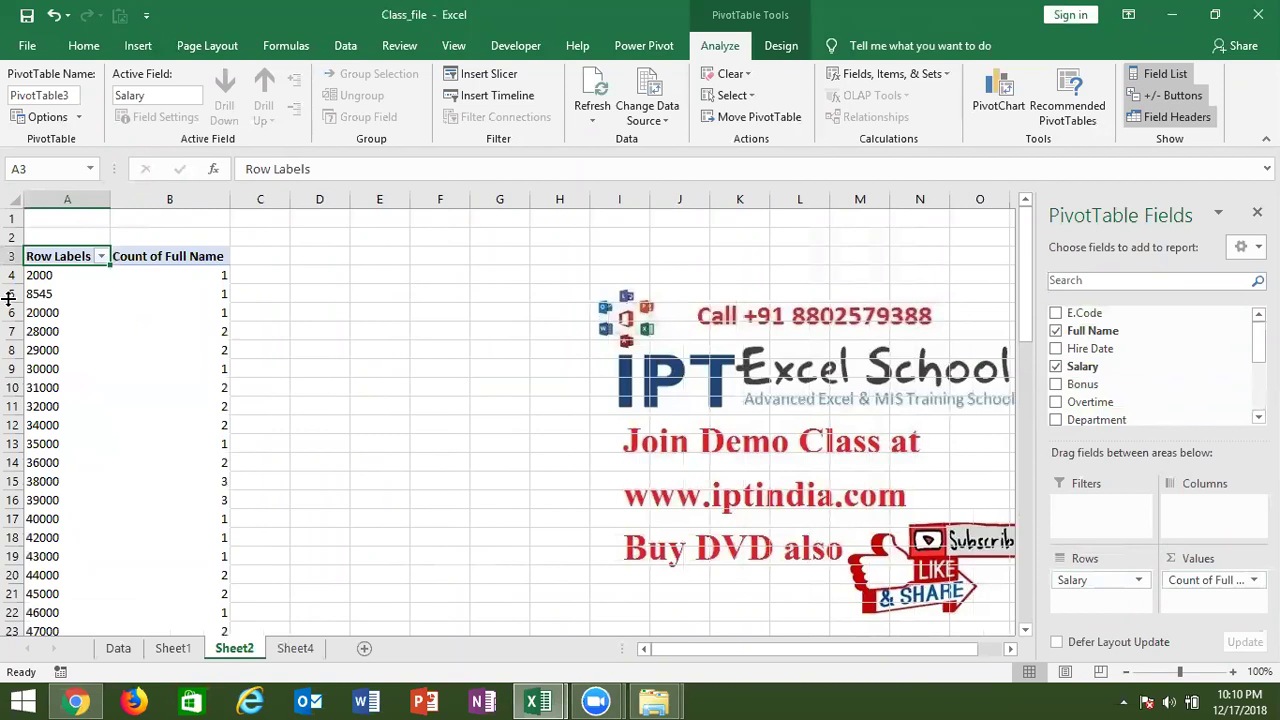
left_click(40, 274)
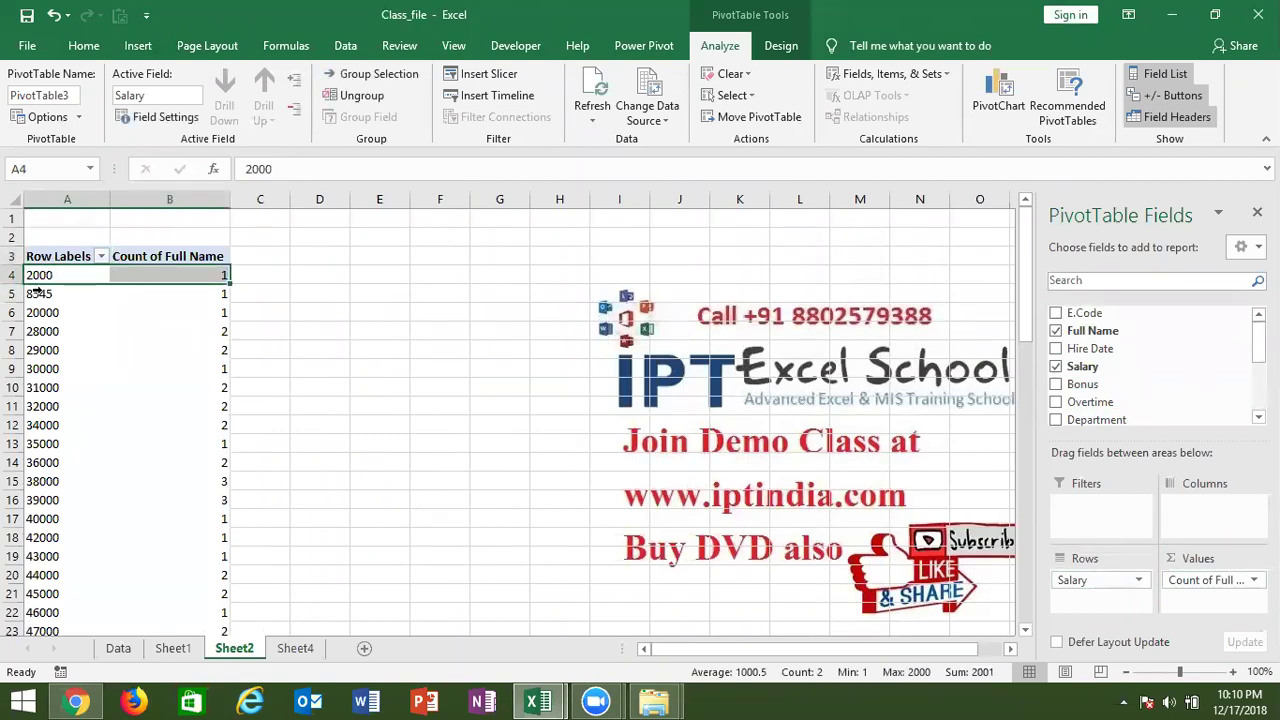
left_click(37, 293)
left_click(37, 312)
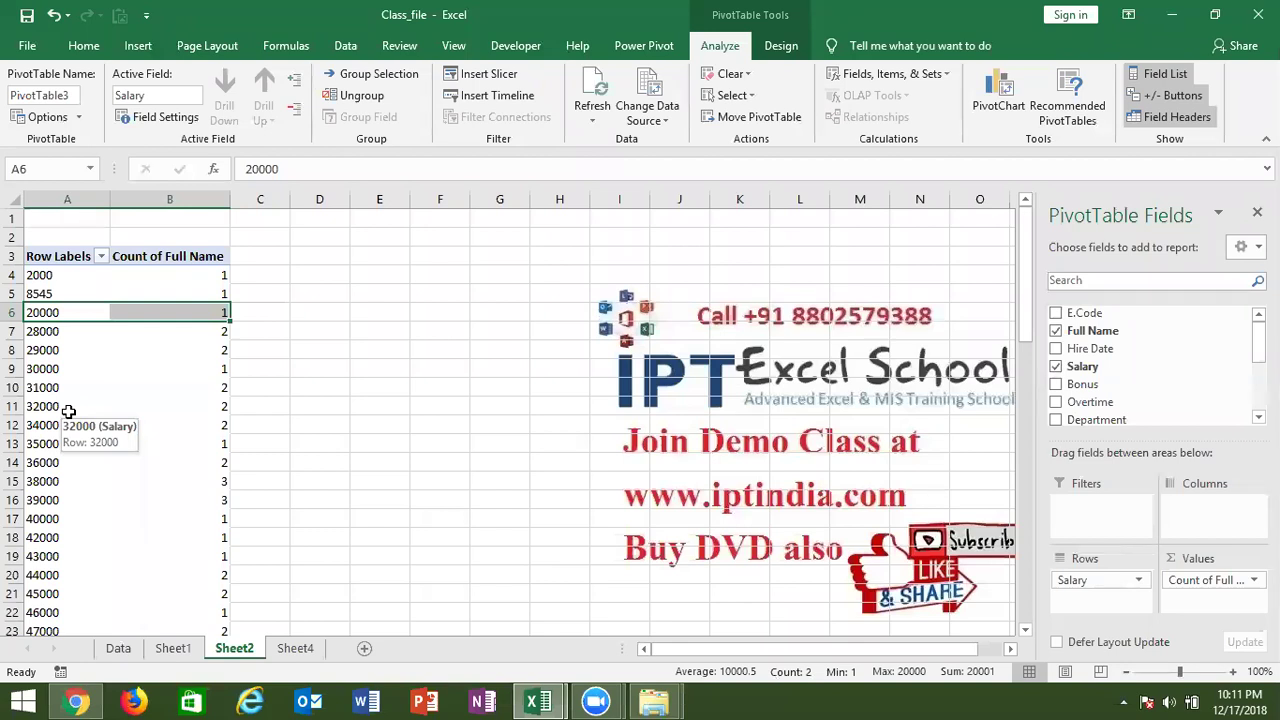
left_click(72, 313)
Group the Salary row labels into 10000-wide bands starting at 0.
right_click(72, 313)
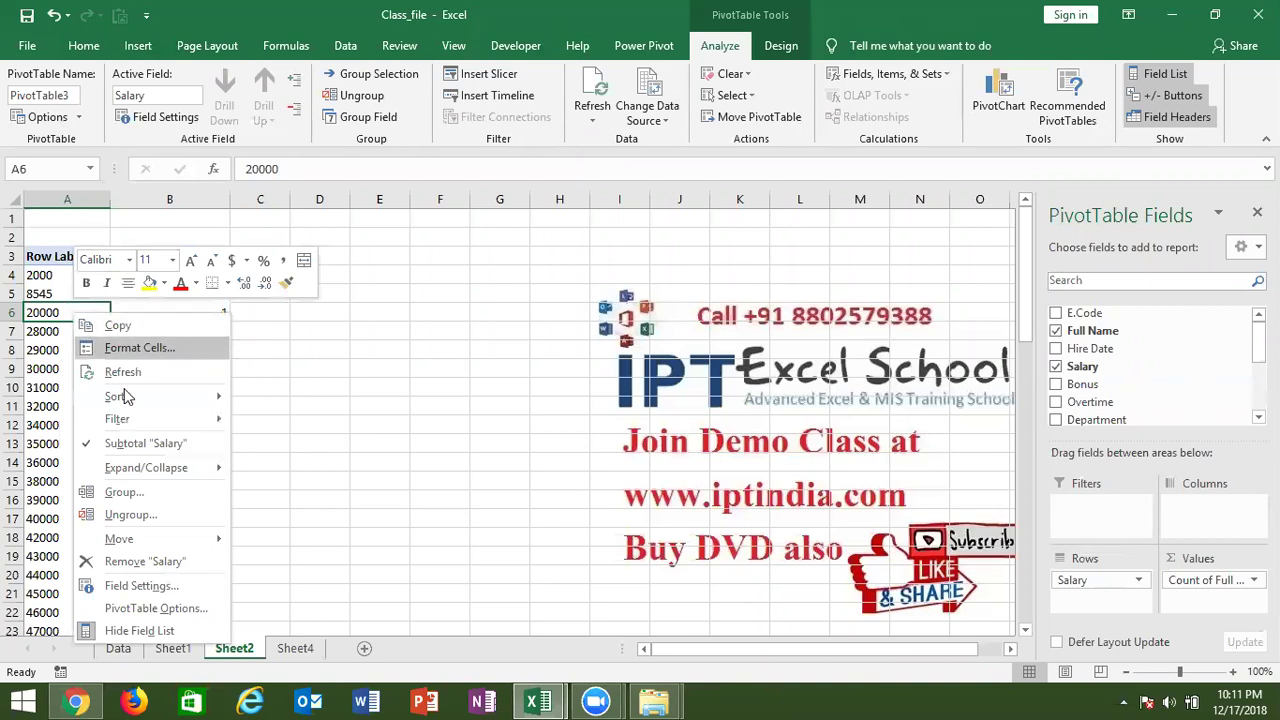
mouse_move(122, 397)
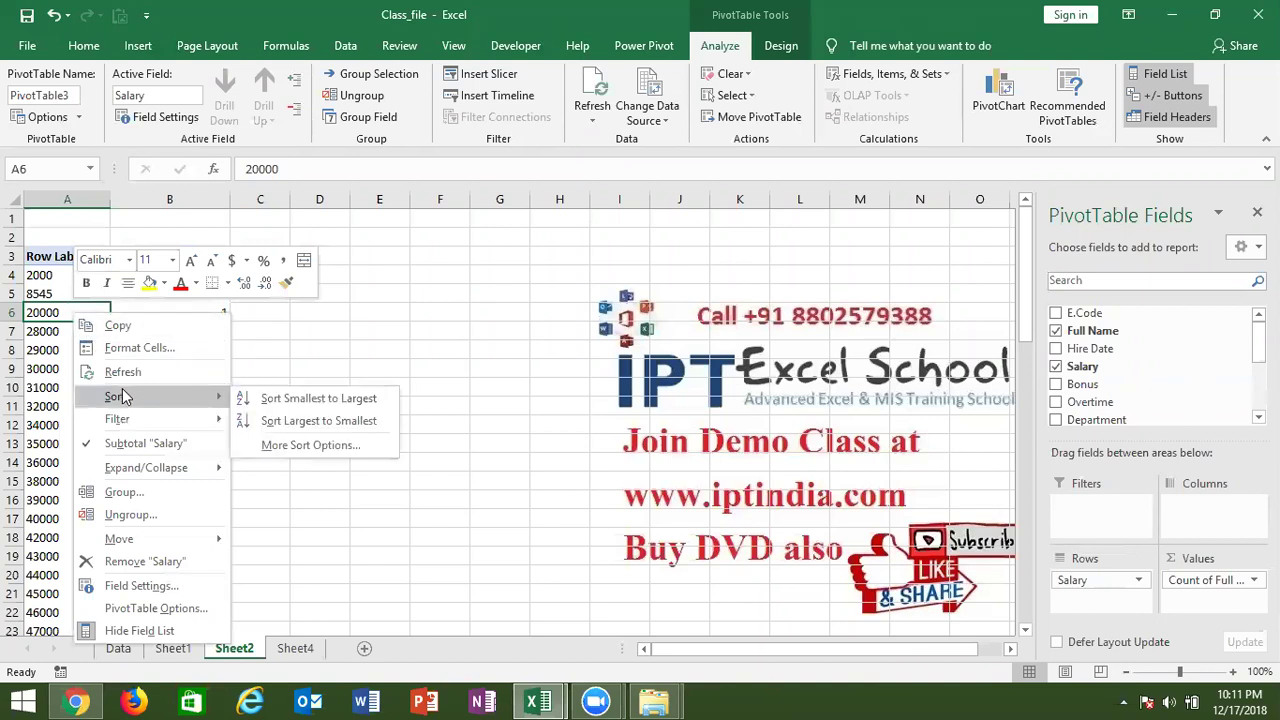
left_click(133, 493)
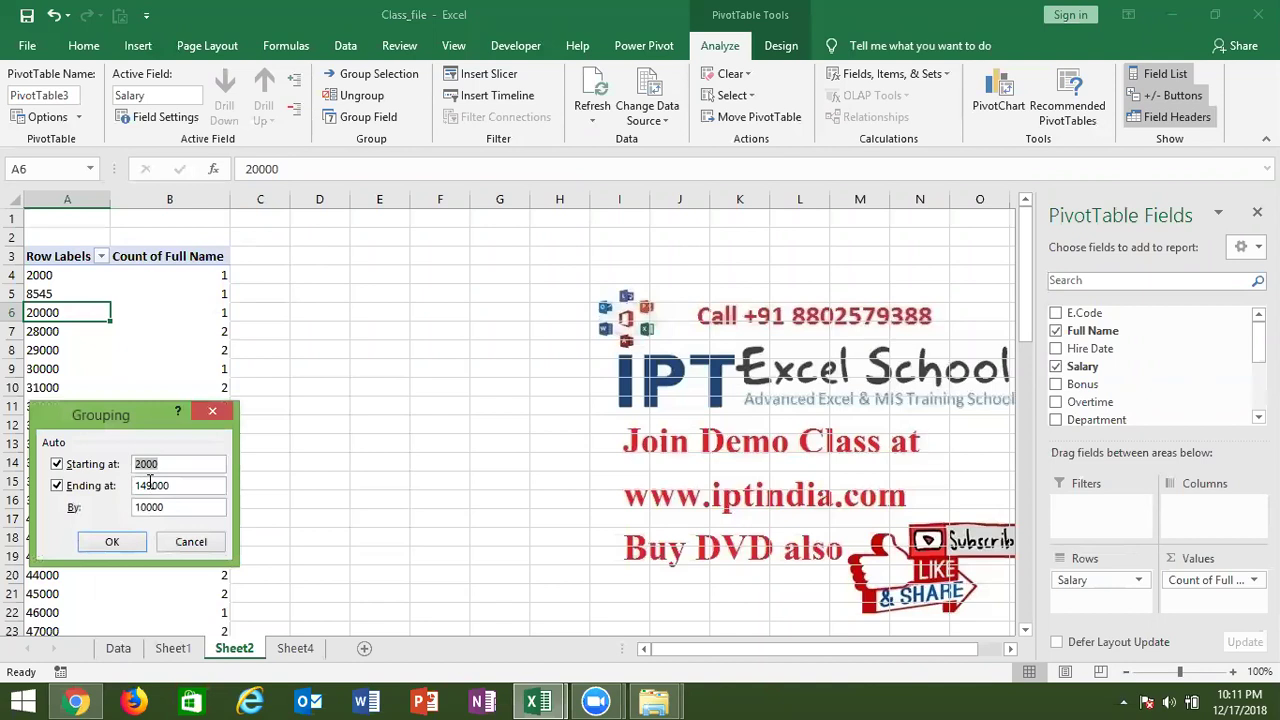
type("0")
double_click(157, 514)
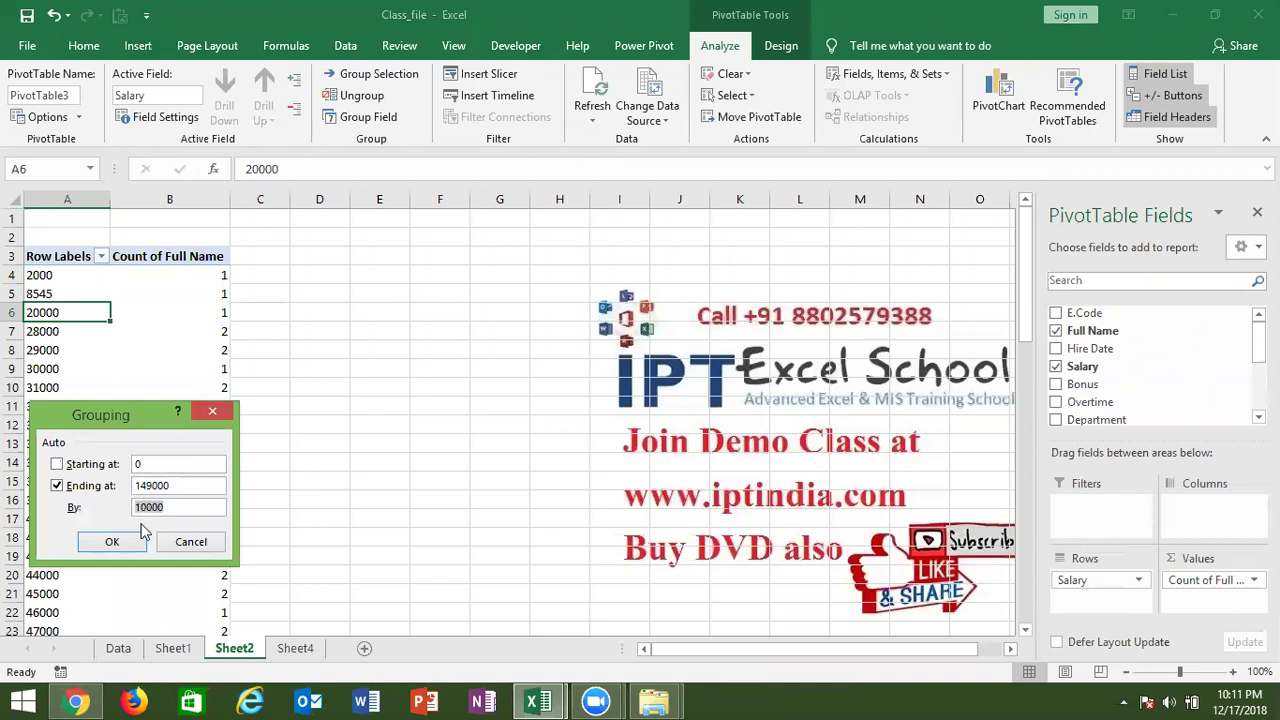
left_click(114, 540)
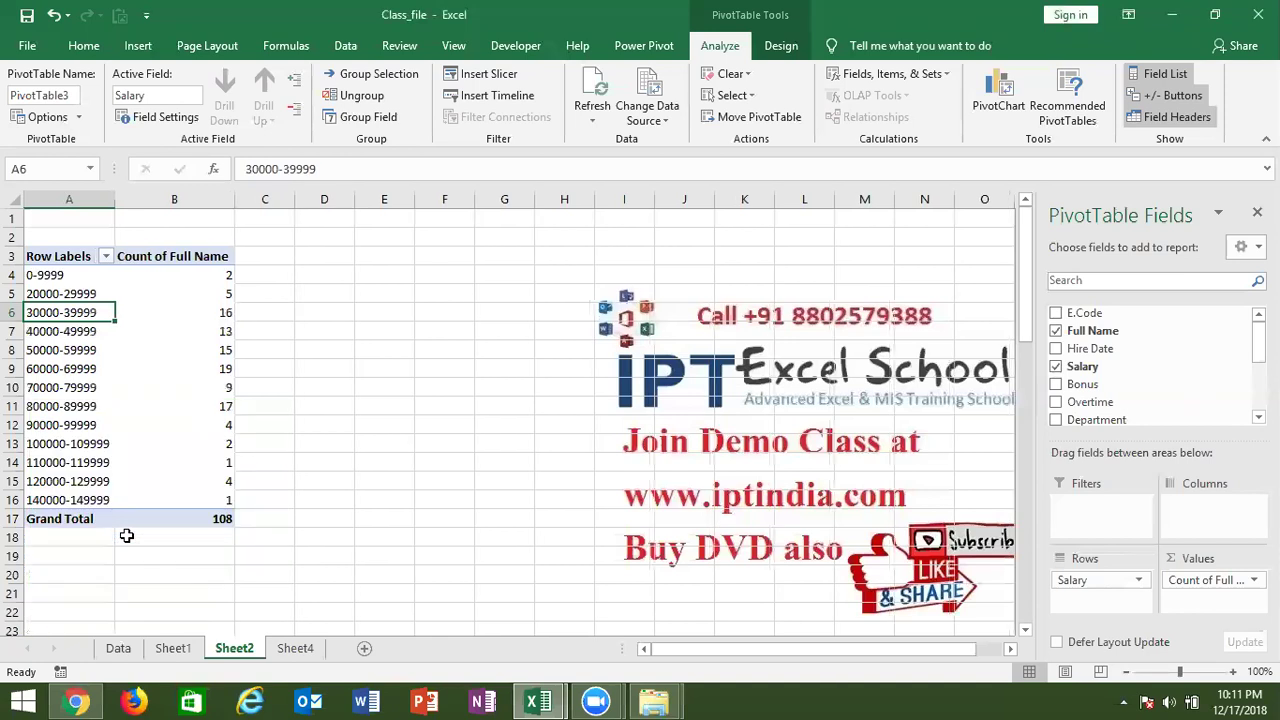
left_click(59, 278)
left_click(43, 302)
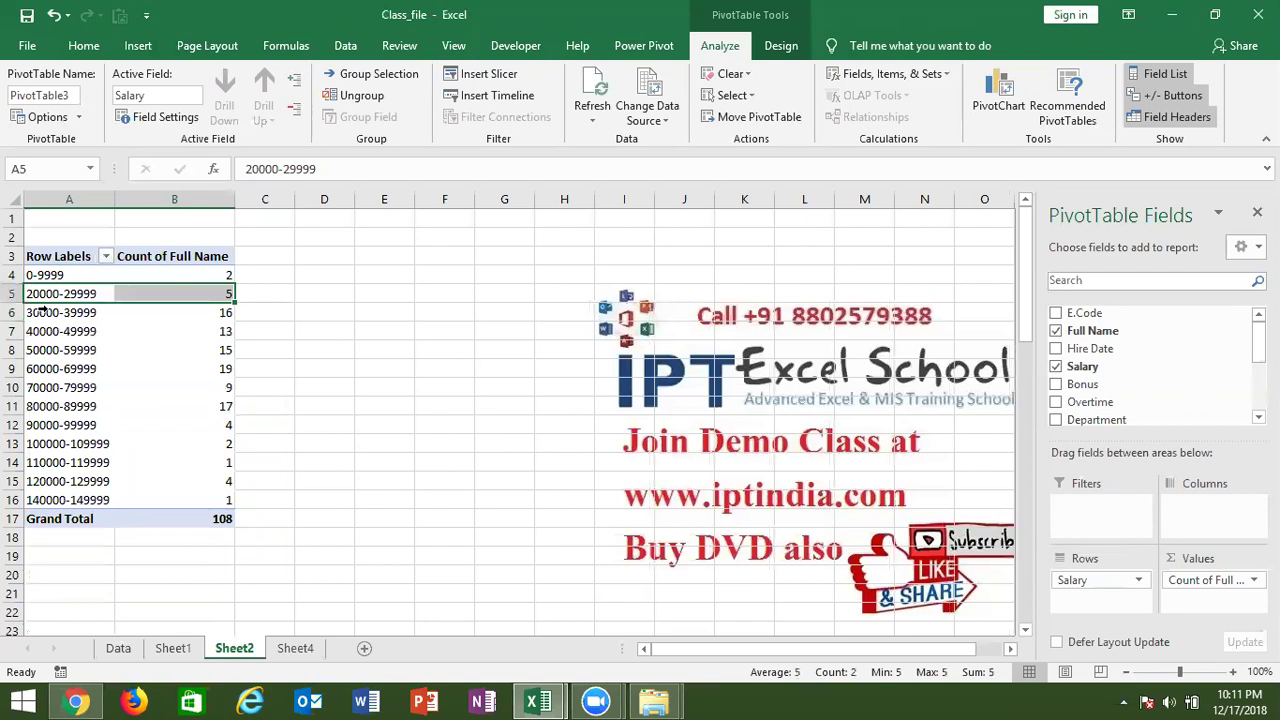
left_click(43, 312)
left_click(42, 330)
left_click(40, 348)
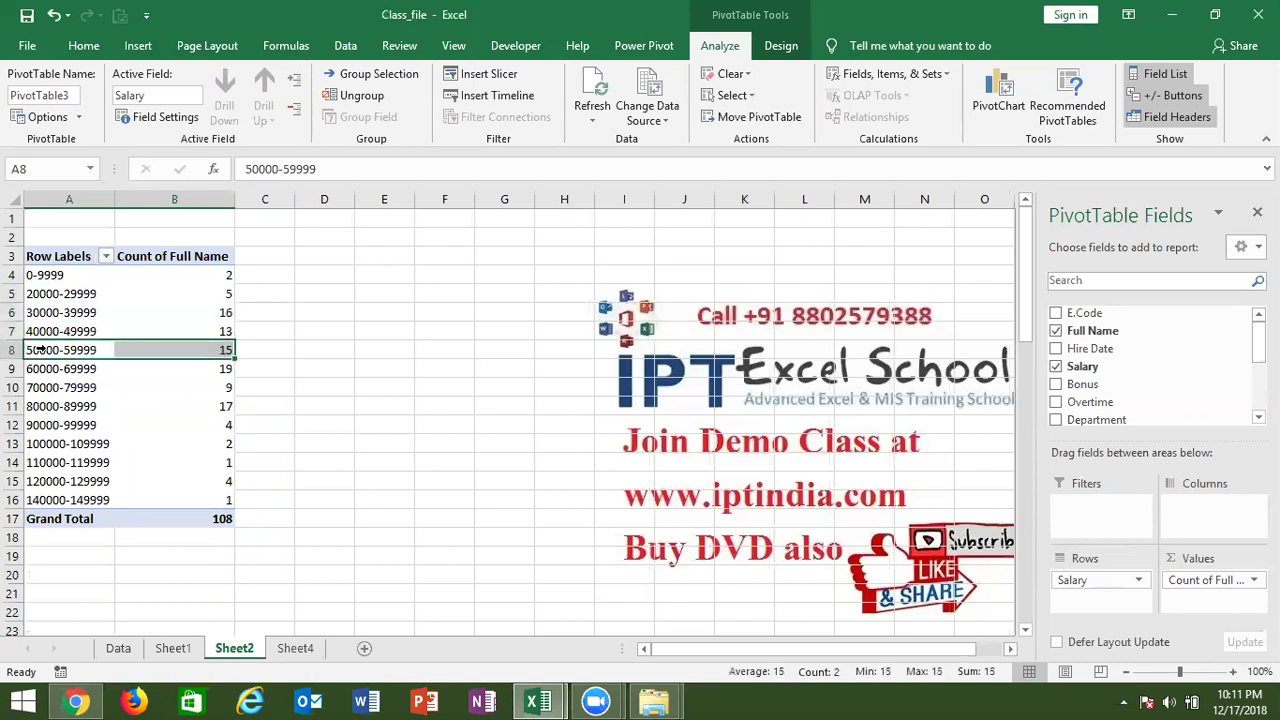
left_click(39, 368)
left_click(37, 386)
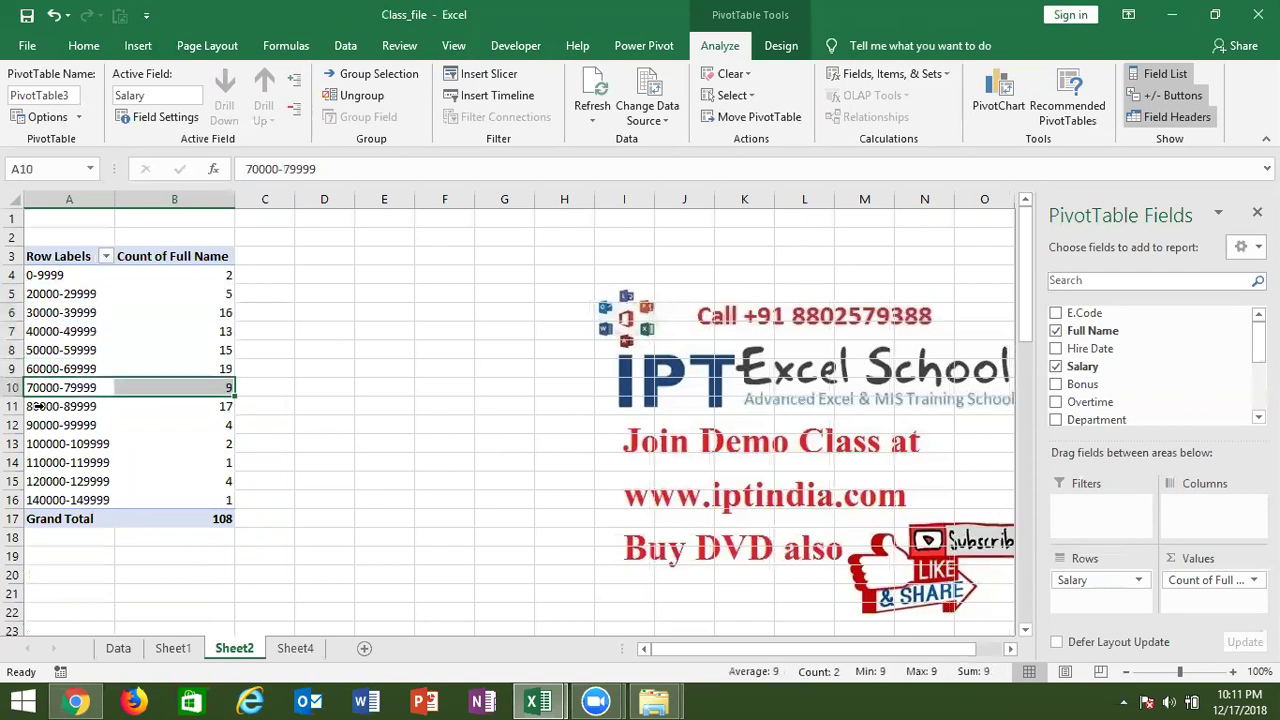
left_click(37, 406)
left_click(37, 425)
left_click(35, 443)
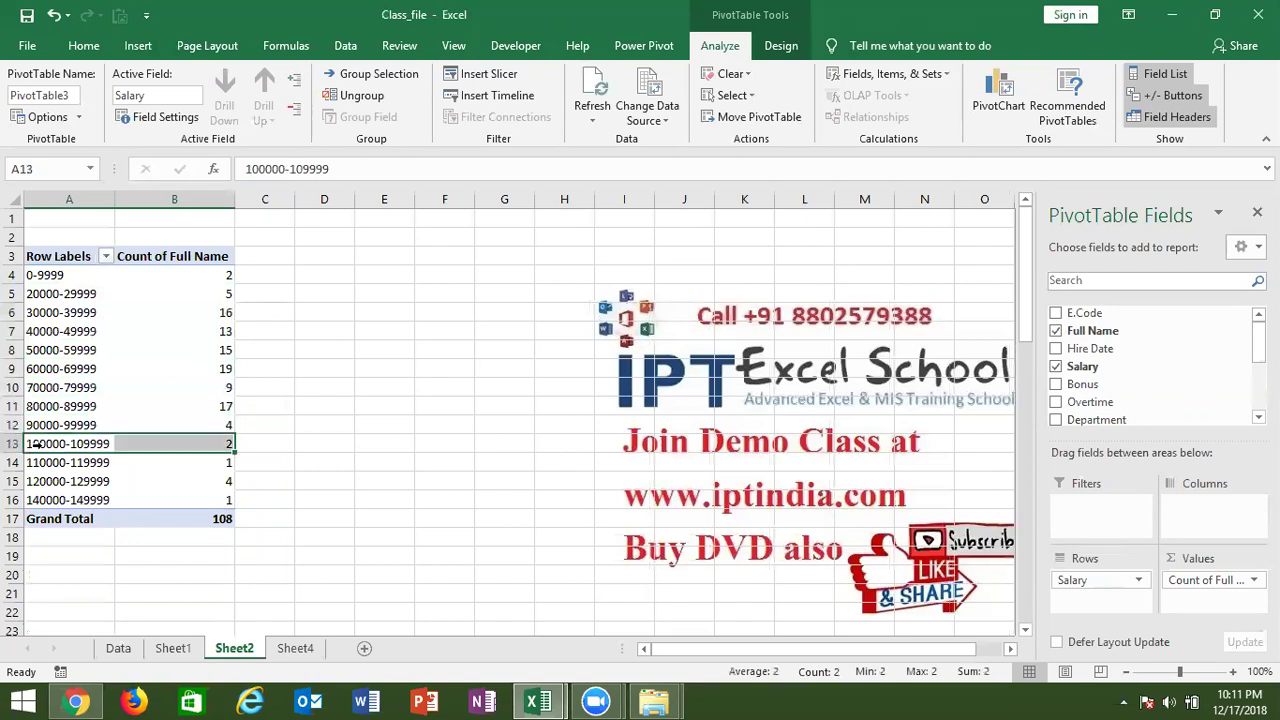
left_click(38, 462)
left_click(38, 482)
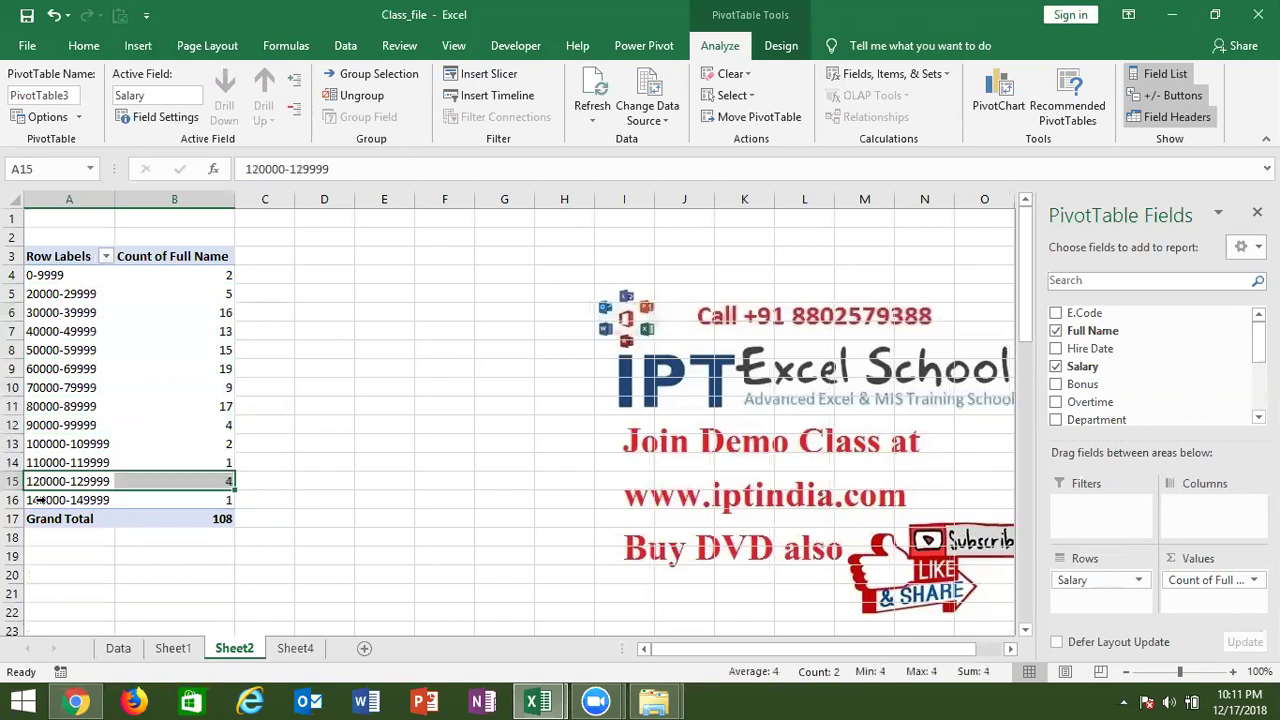
left_click(40, 500)
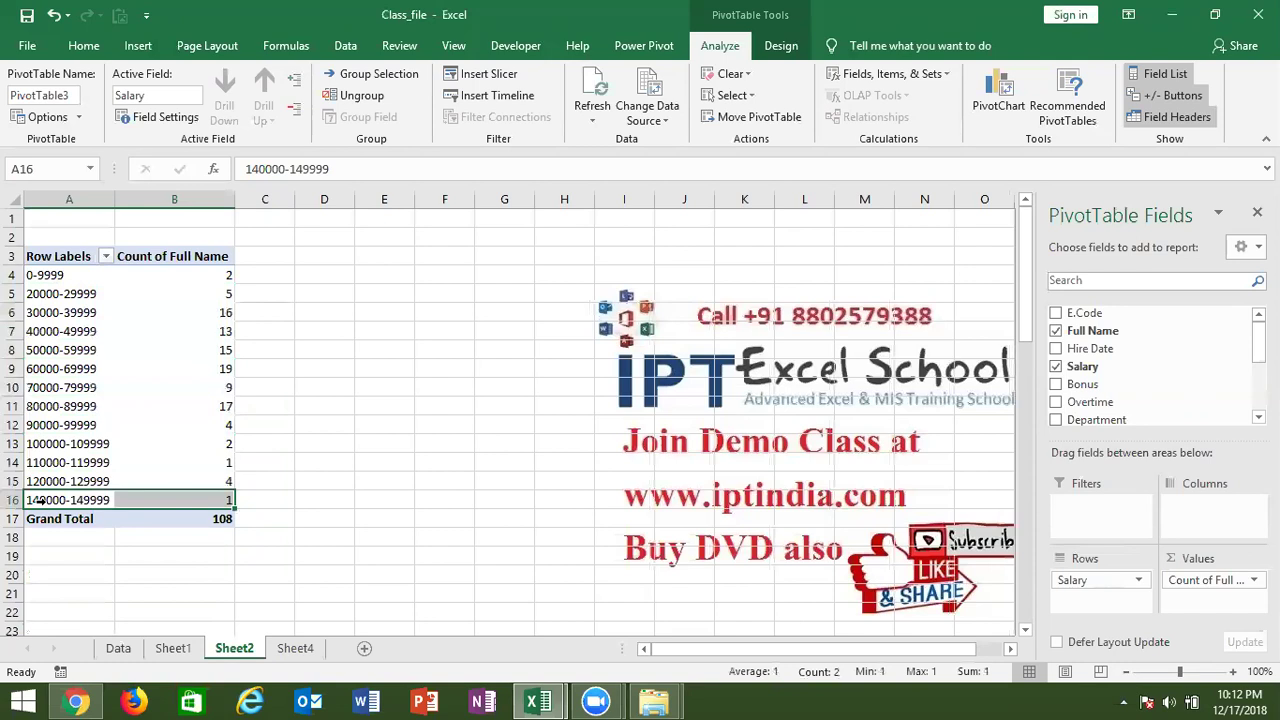
On Sheet4, apply a date format to Hire Date cells C2:C109 so they show dates like 1-Jan-18.
left_click(133, 650)
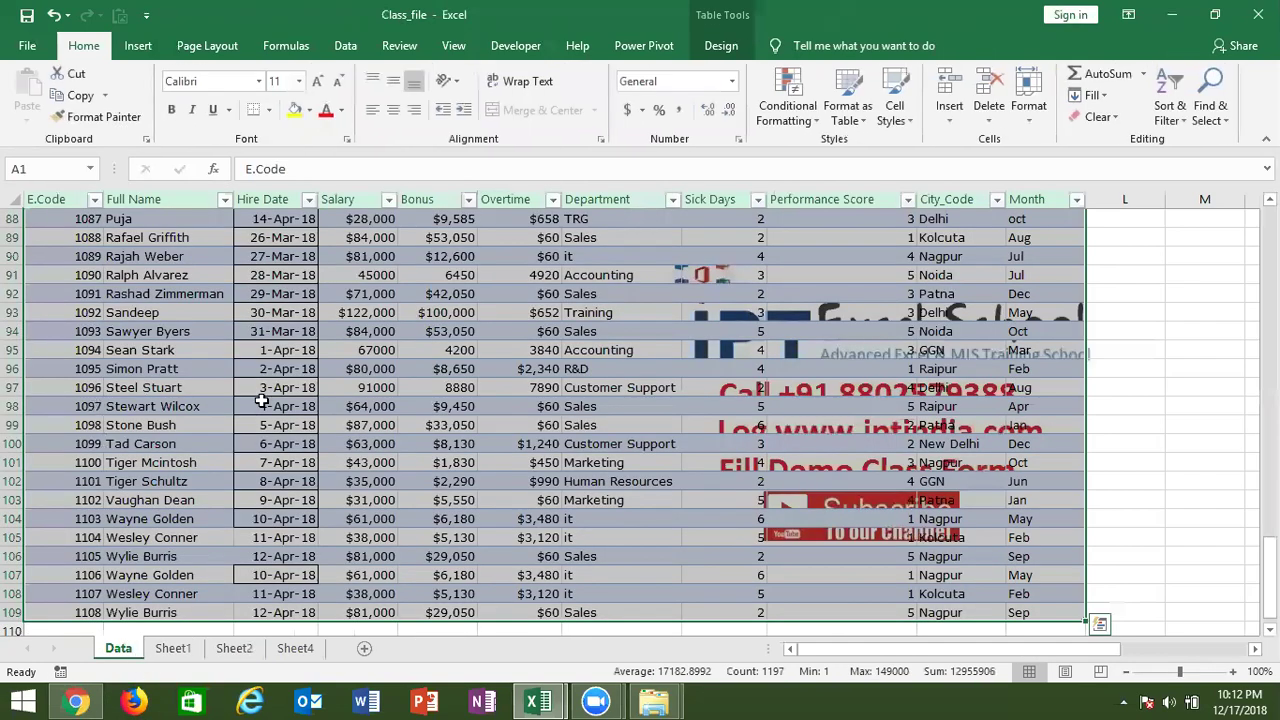
left_click(172, 649)
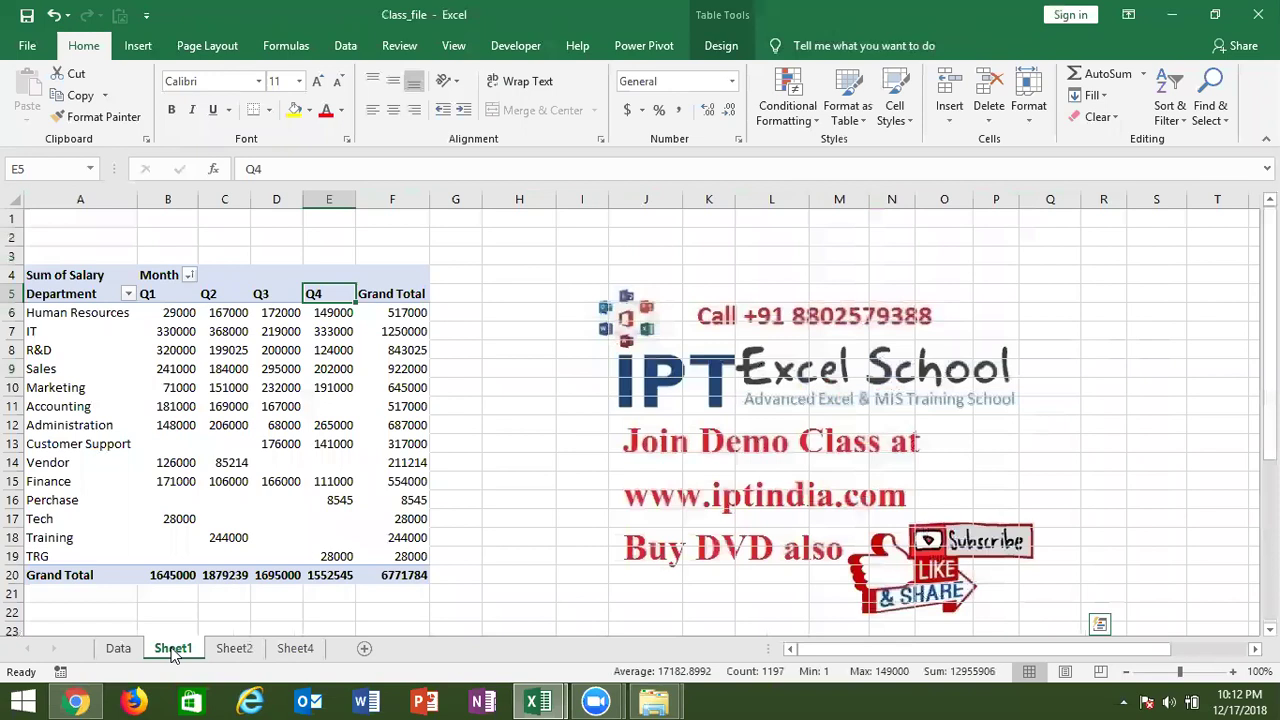
left_click(223, 656)
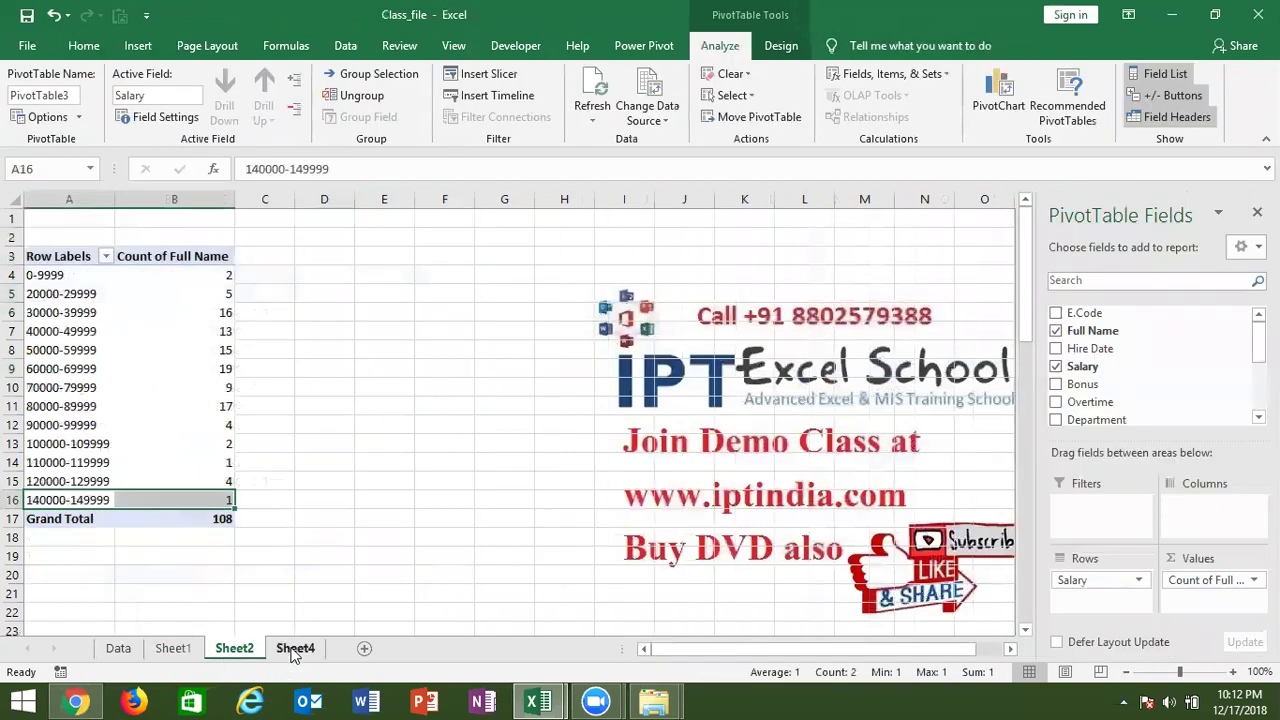
left_click(291, 651)
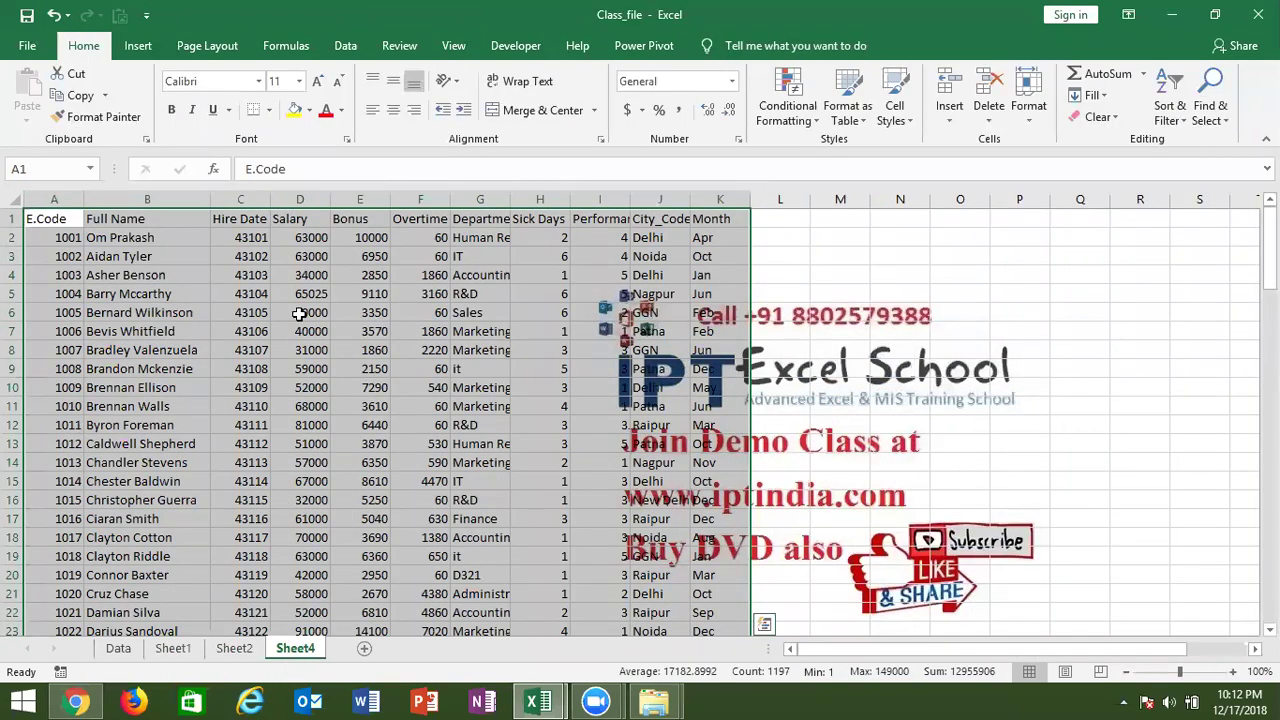
left_click(145, 314)
key("ctrl+Up")
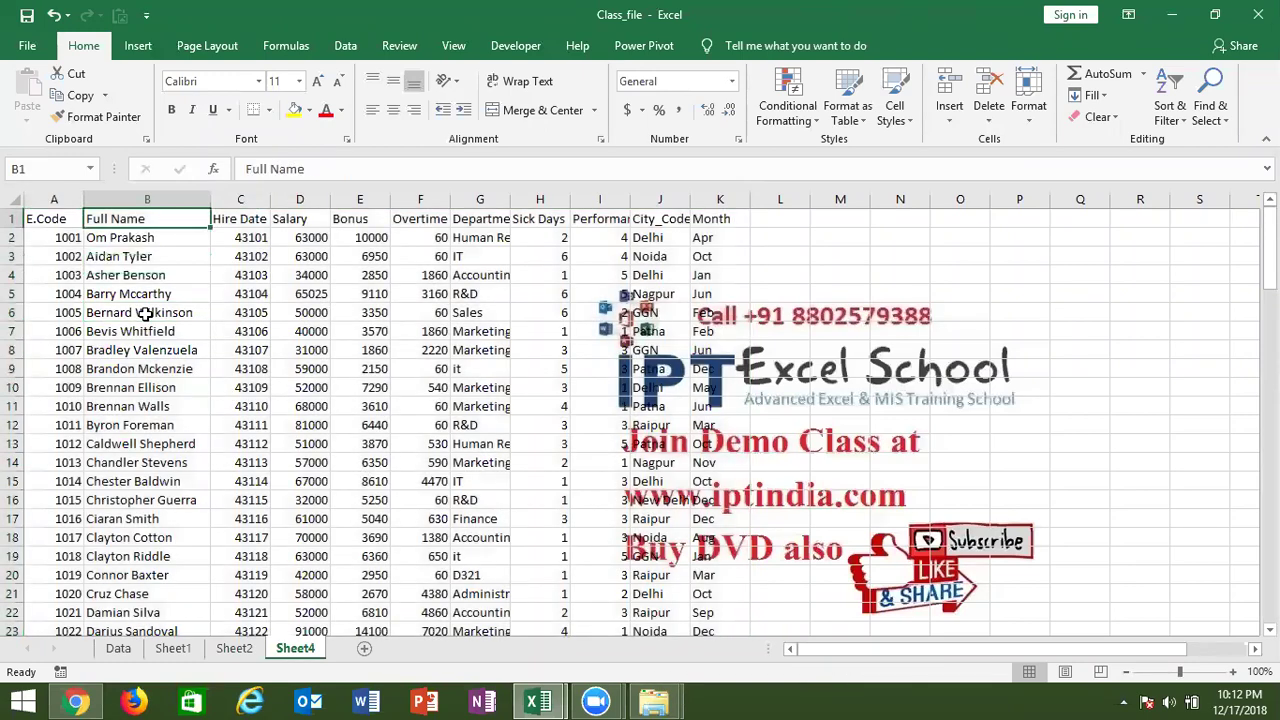
key("Right")
key("Down")
key("ctrl+shift+Down")
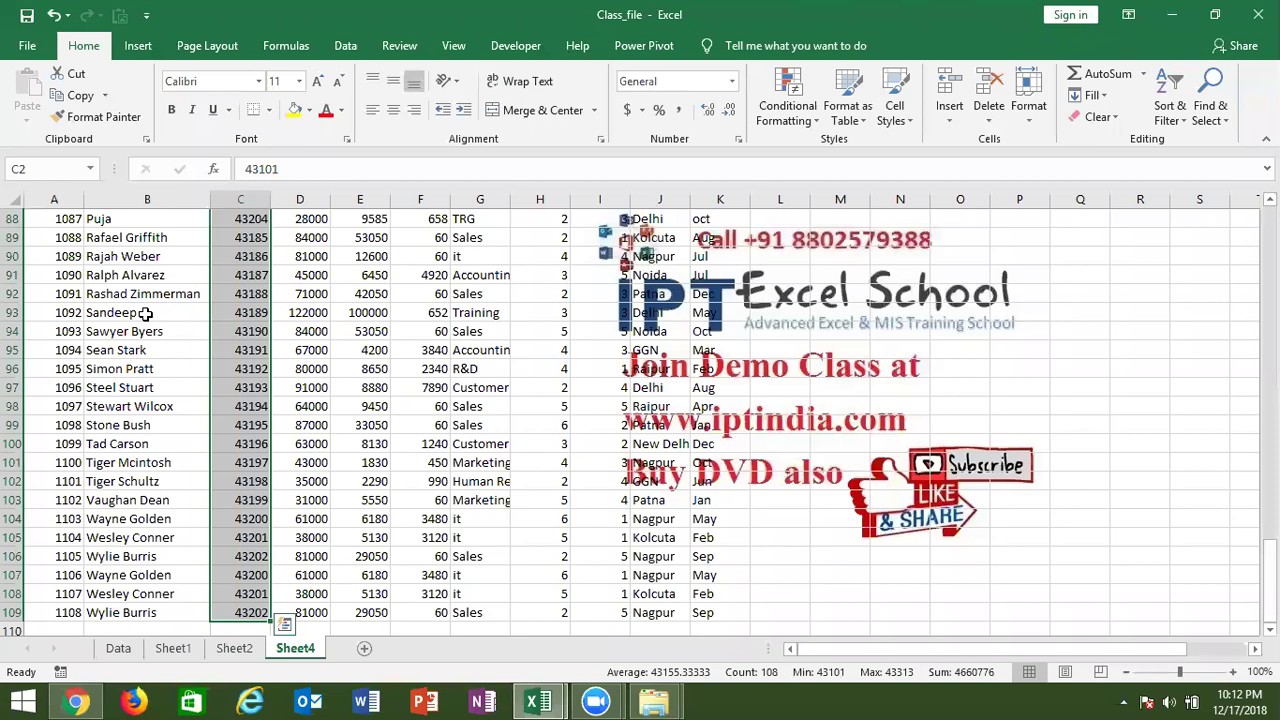
key("ctrl+shift+3")
scroll(146, 313, "up", 3)
key("Up")
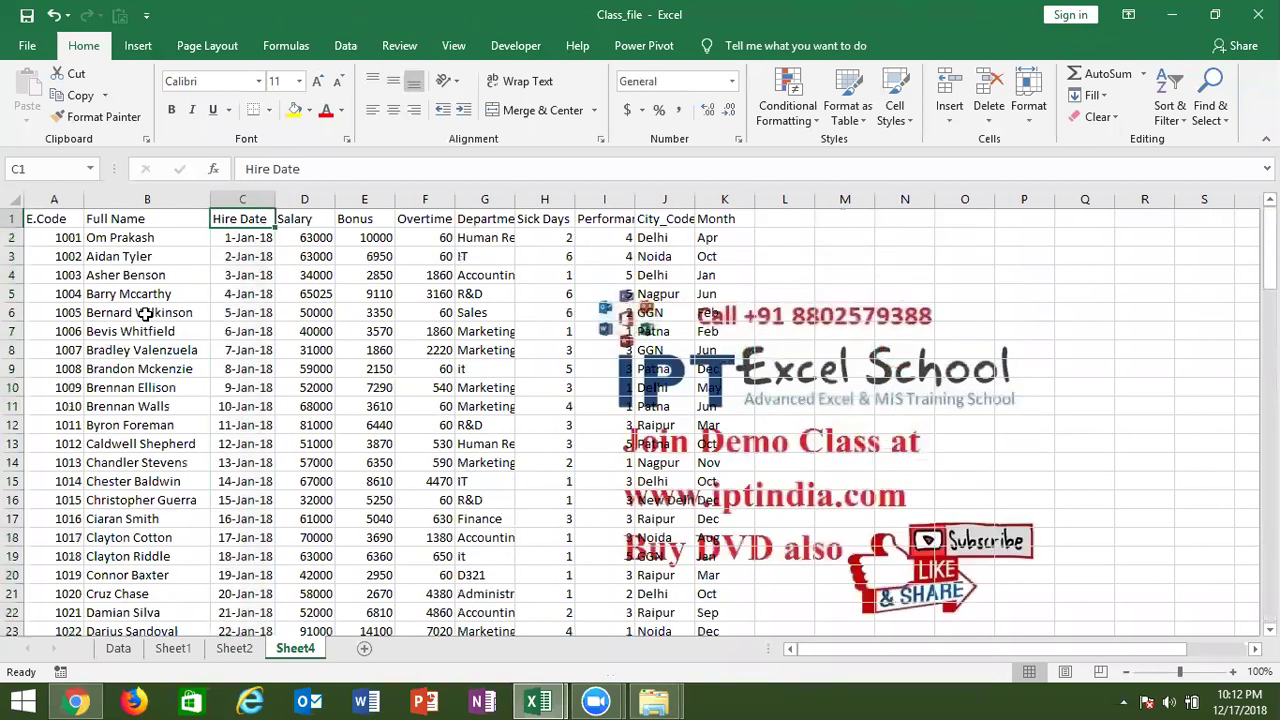
Insert a PivotTable from the Sheet4 data on a new worksheet.
left_click(44, 215)
left_click(138, 46)
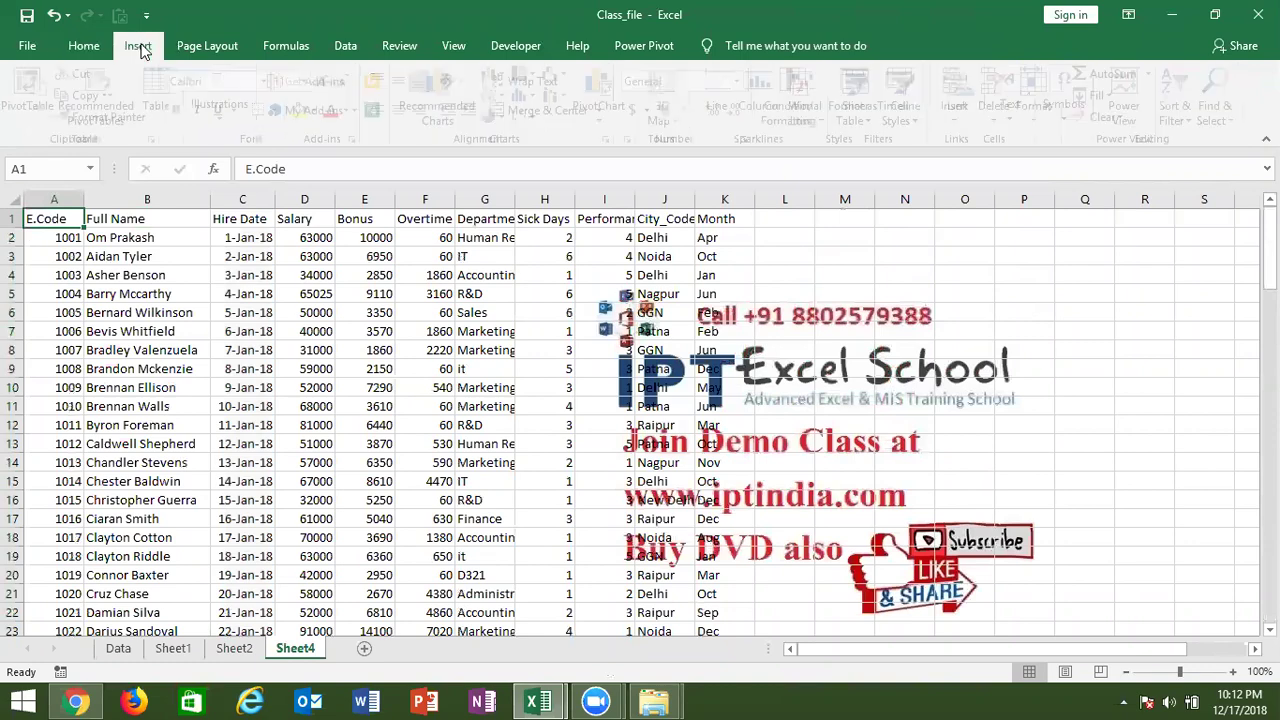
left_click(45, 98)
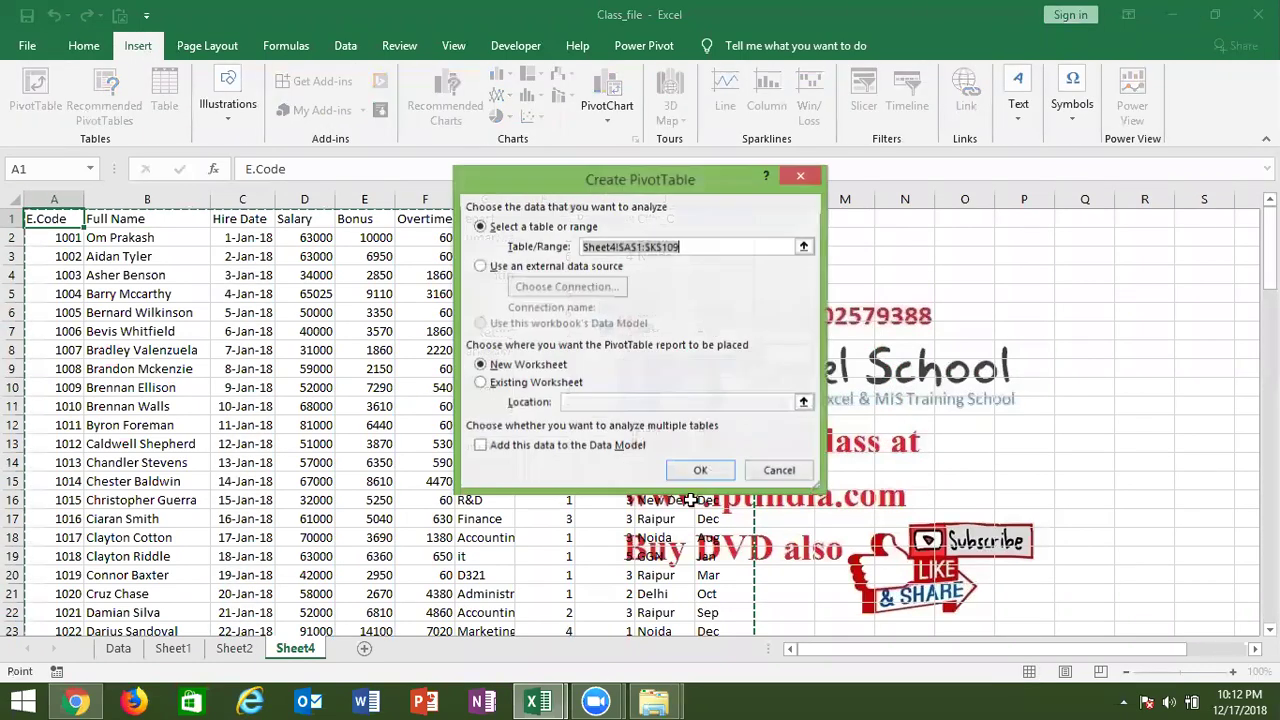
left_click(702, 469)
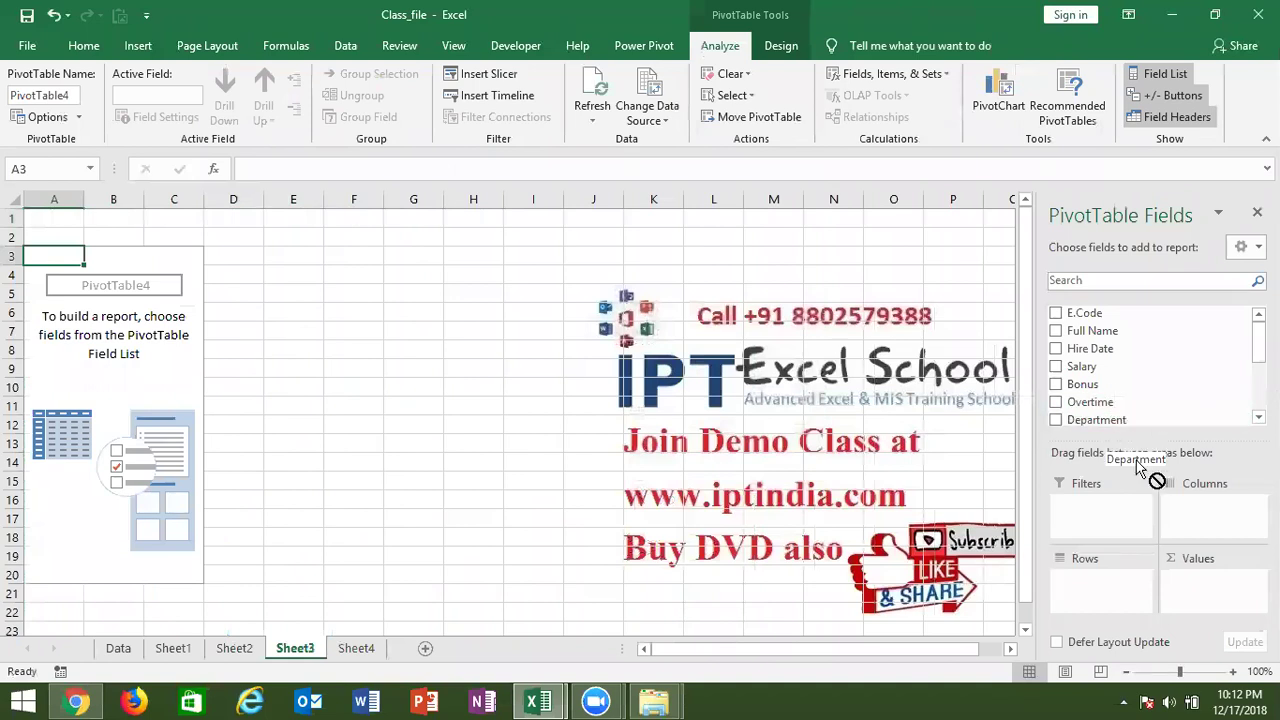
Put Hire Date in Rows and Count of Full Name in Values.
scroll(1150, 420, "down", 1)
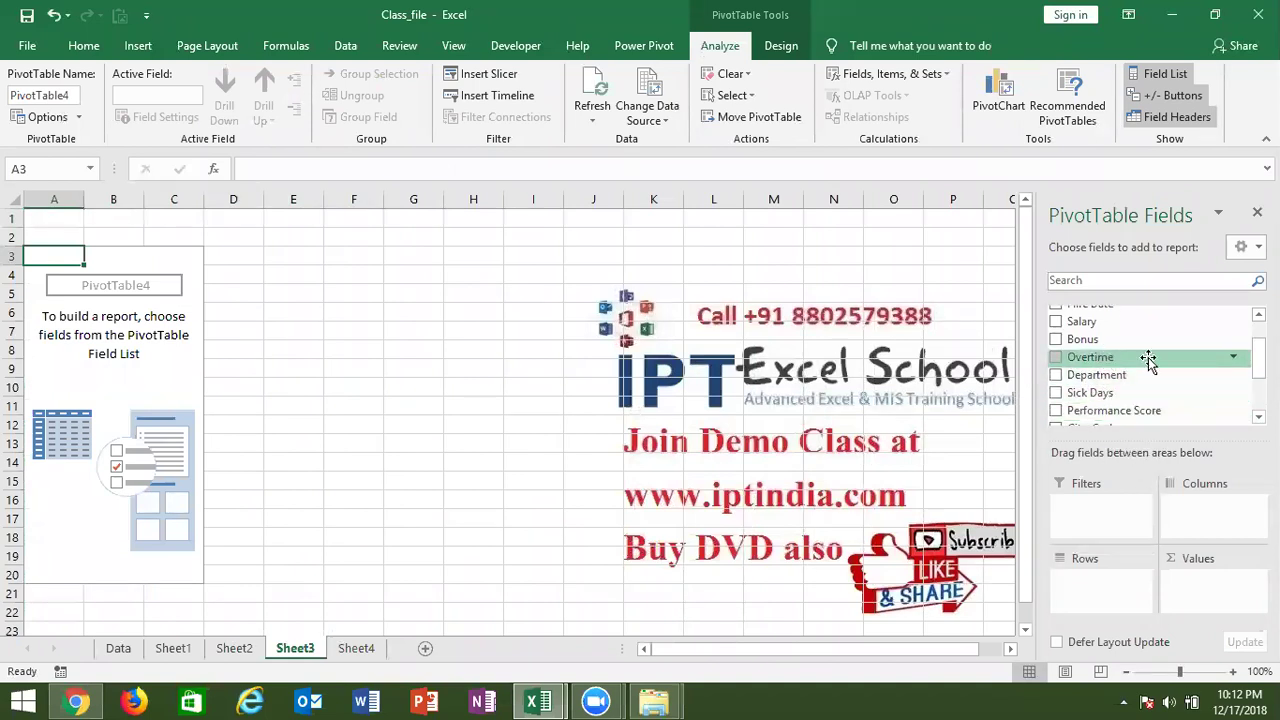
scroll(1258, 355, "up", 1)
left_click_drag(1200, 348, 1100, 590)
left_click_drag(1090, 330, 1200, 586)
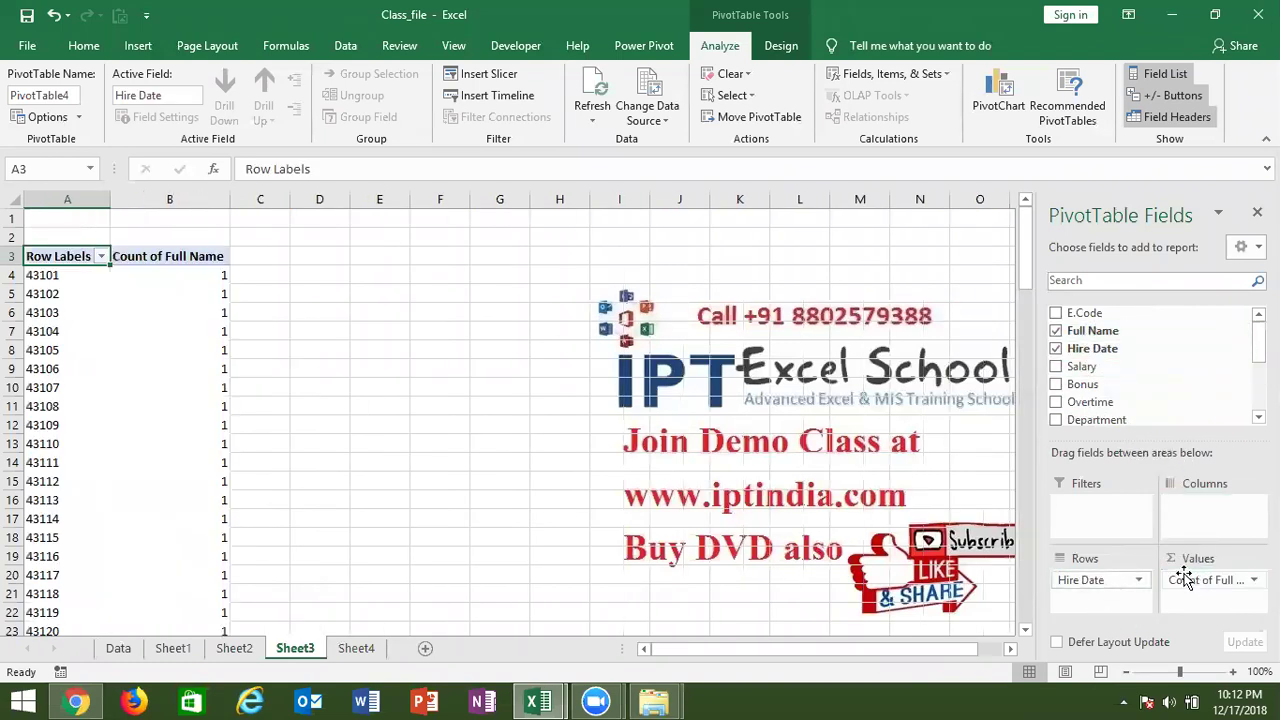
right_click(160, 387)
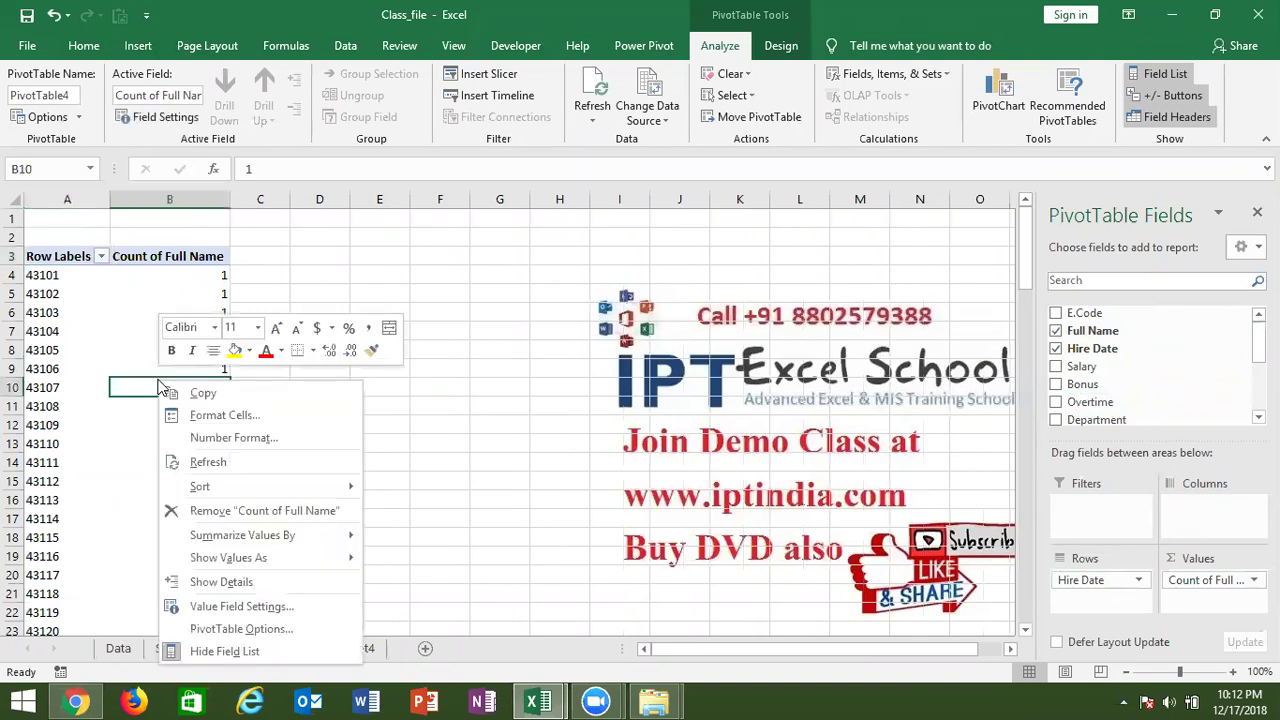
left_click(220, 464)
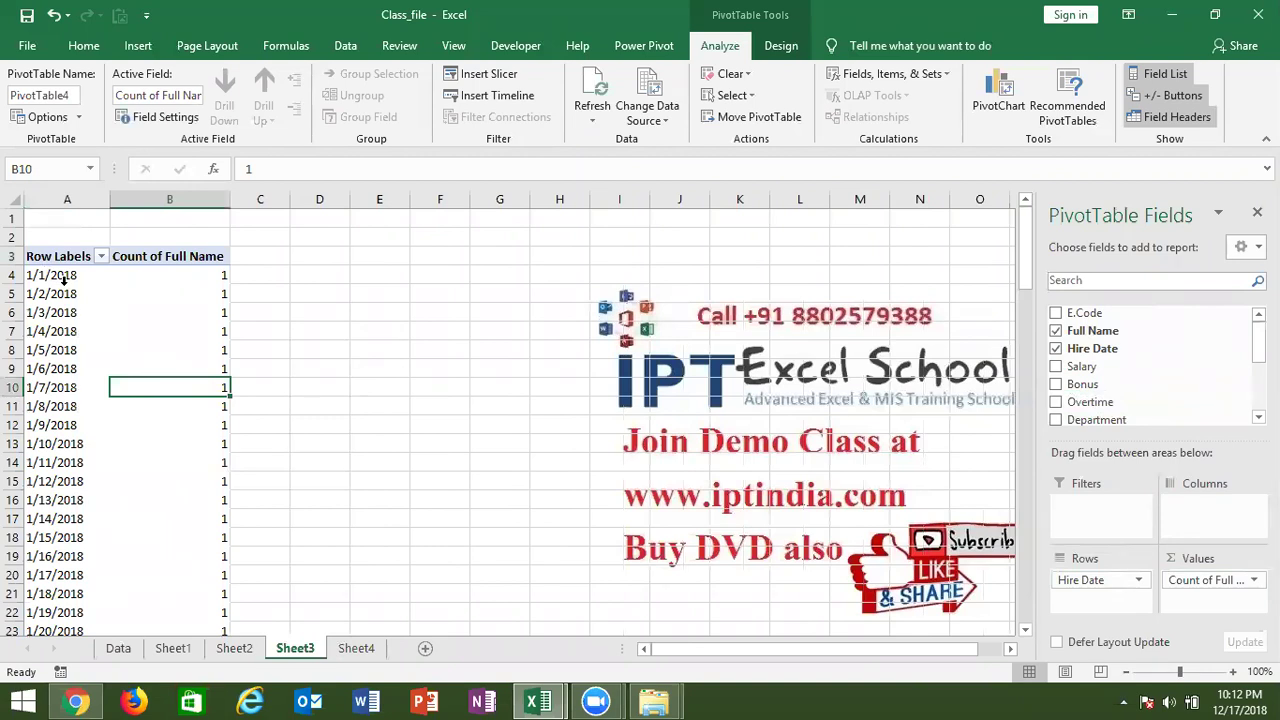
left_click(62, 294)
right_click(62, 298)
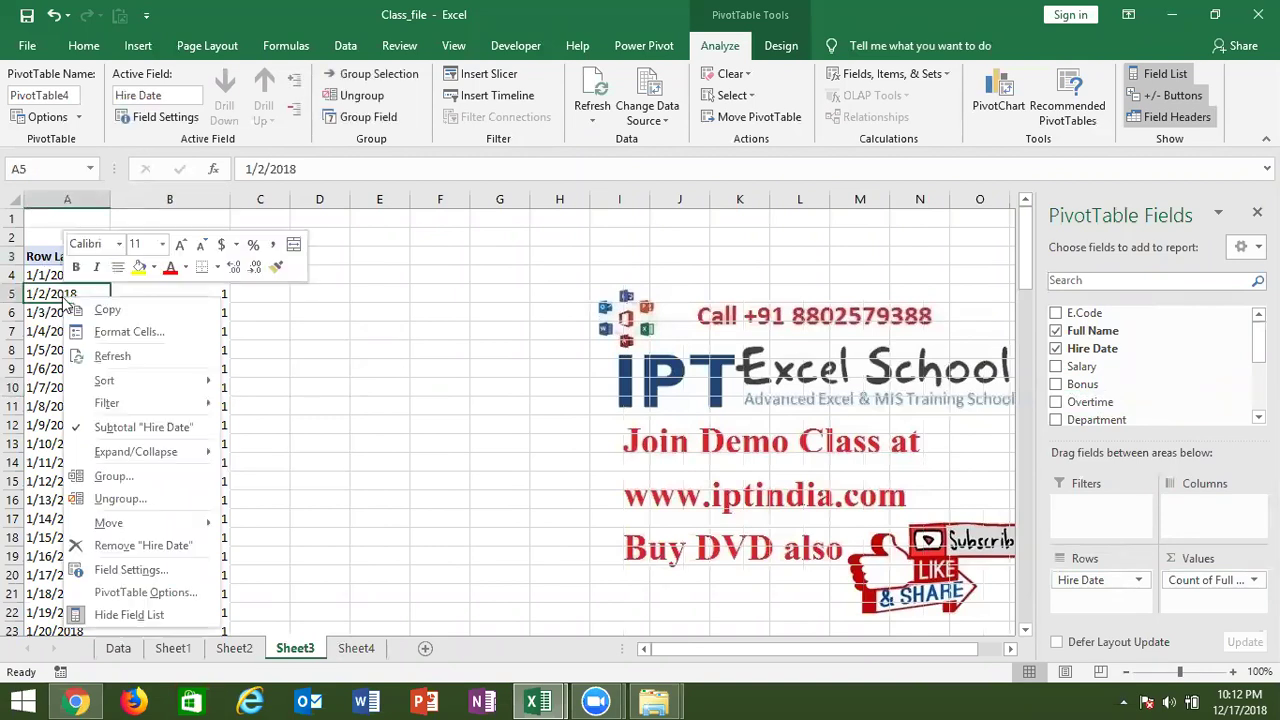
left_click(118, 478)
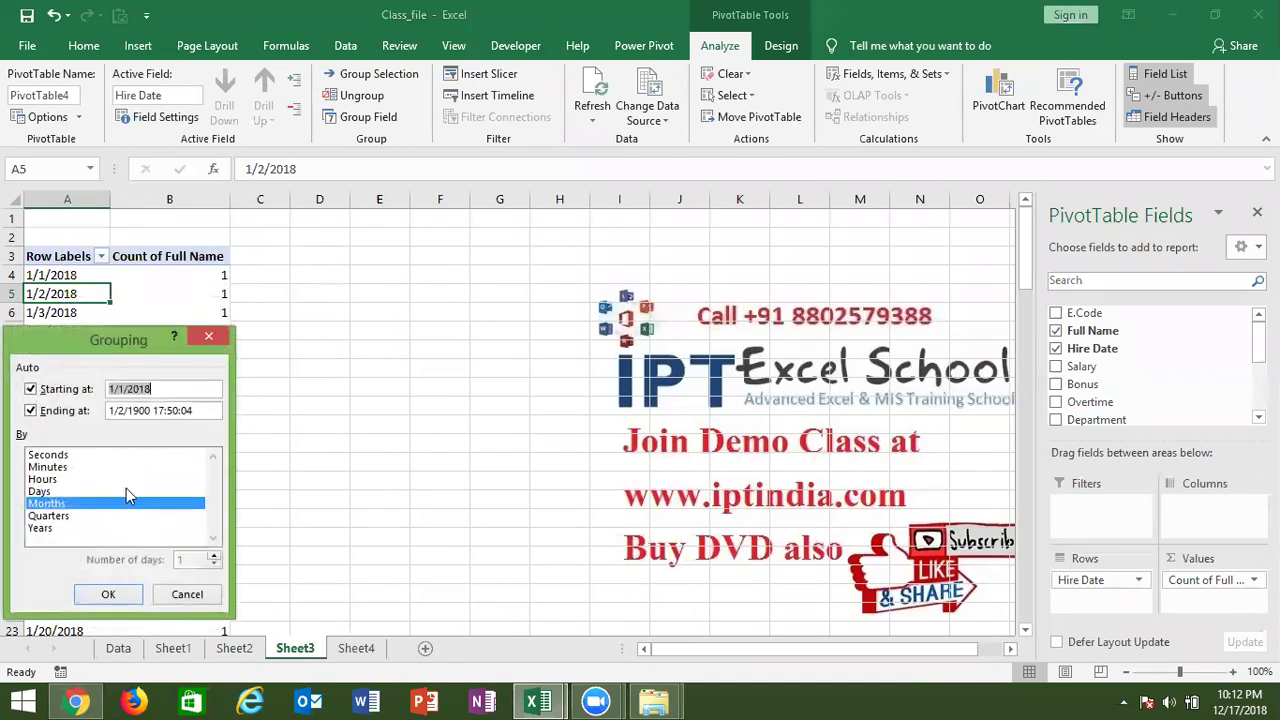
left_click(110, 595)
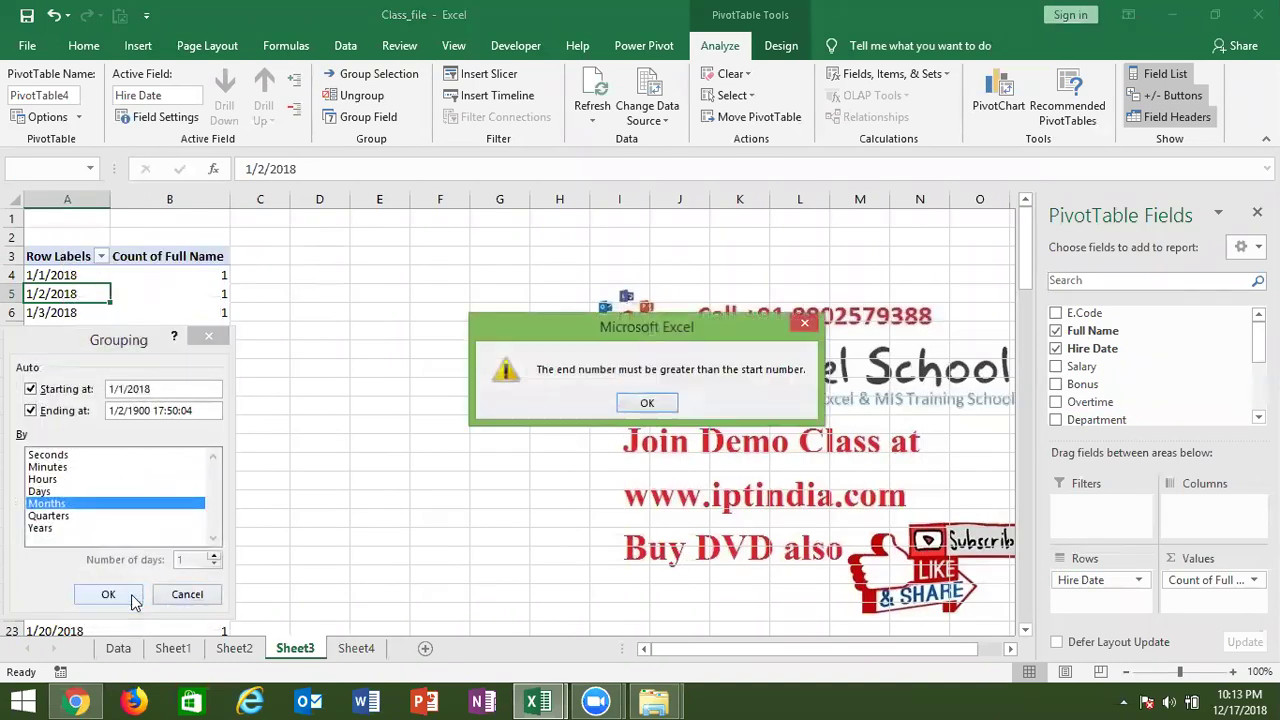
left_click(650, 405)
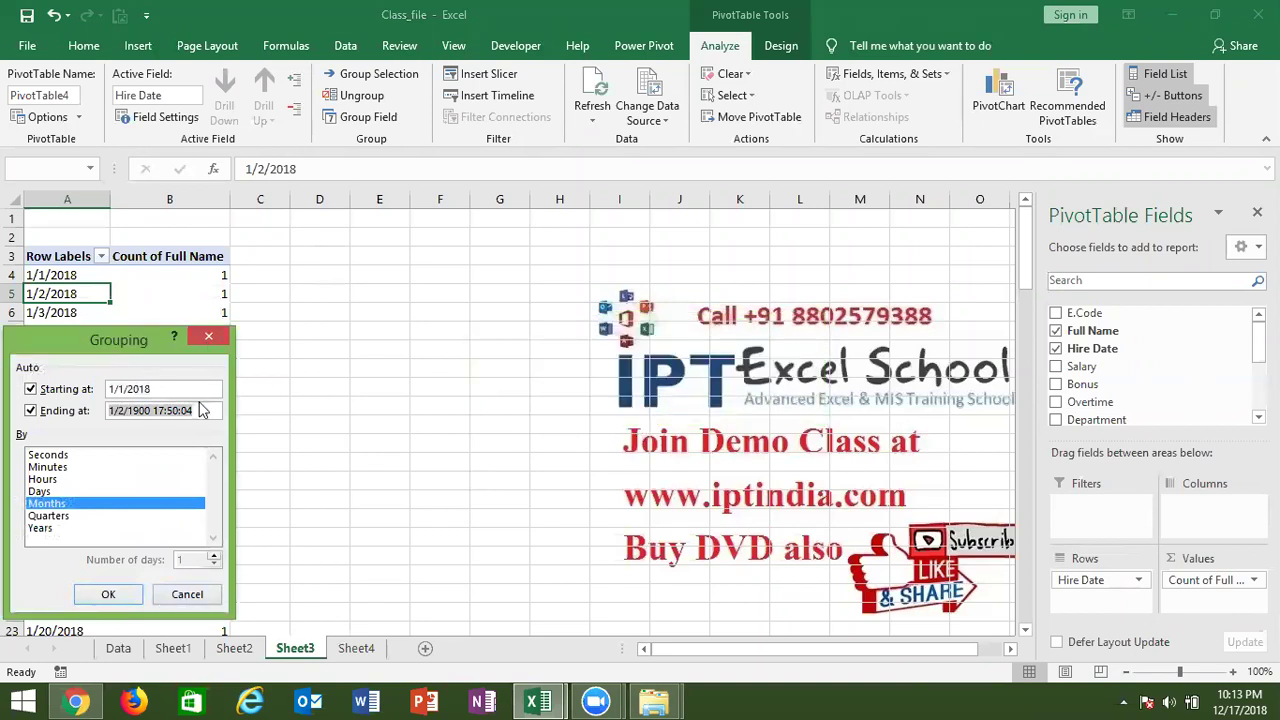
left_click(202, 410)
key("BackSpace")
key("BackSpace")
key("BackSpace")
key("BackSpace")
key("BackSpace")
key("BackSpace")
key("BackSpace")
key("BackSpace")
key("BackSpace")
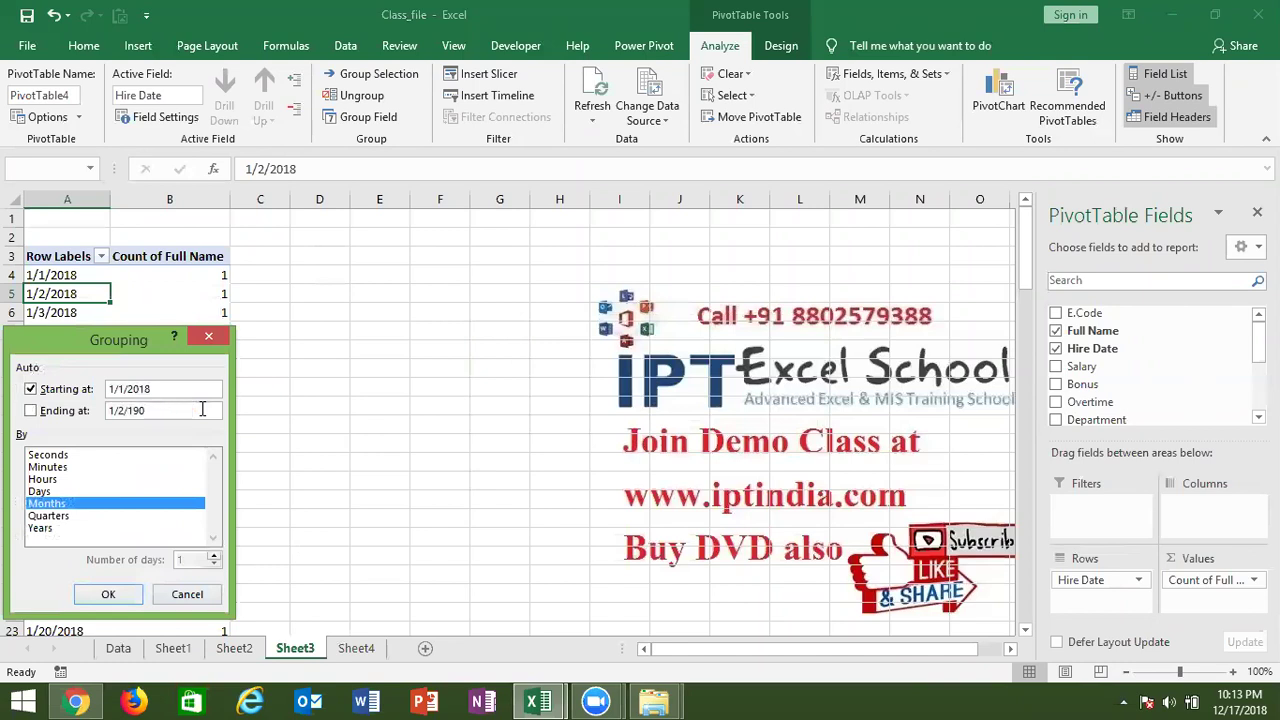
key("Return")
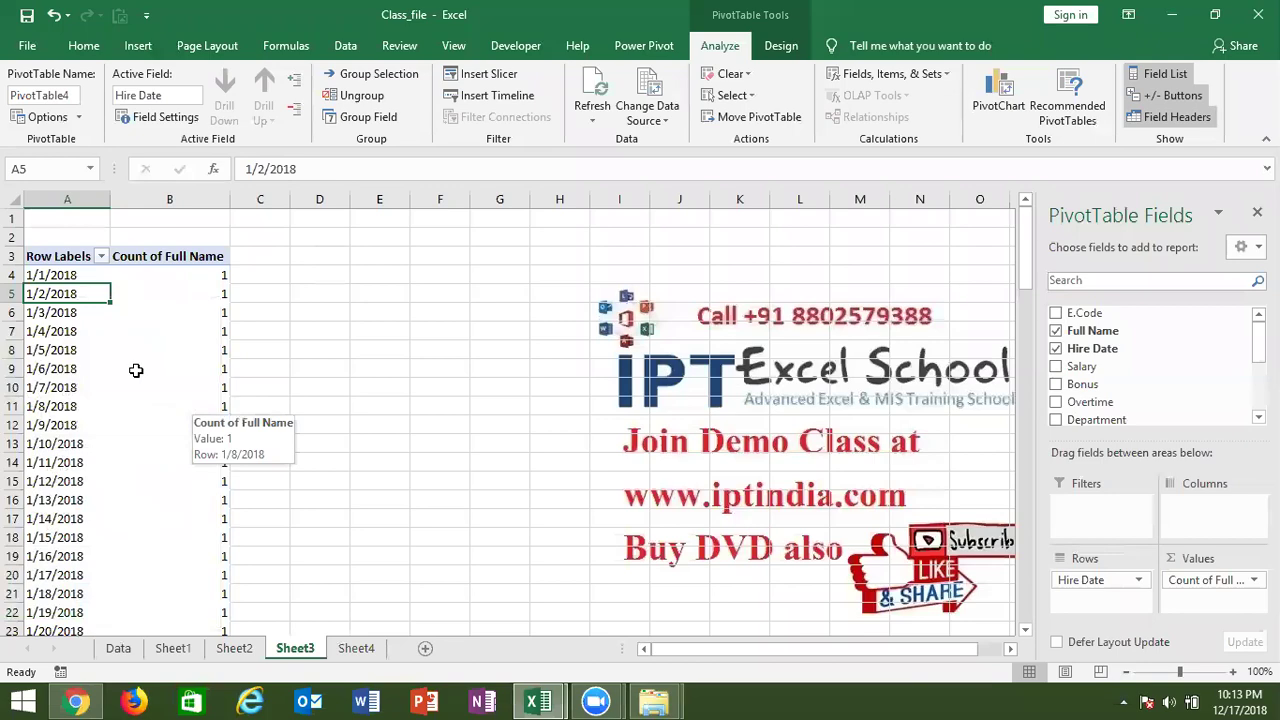
key("ctrl+Down")
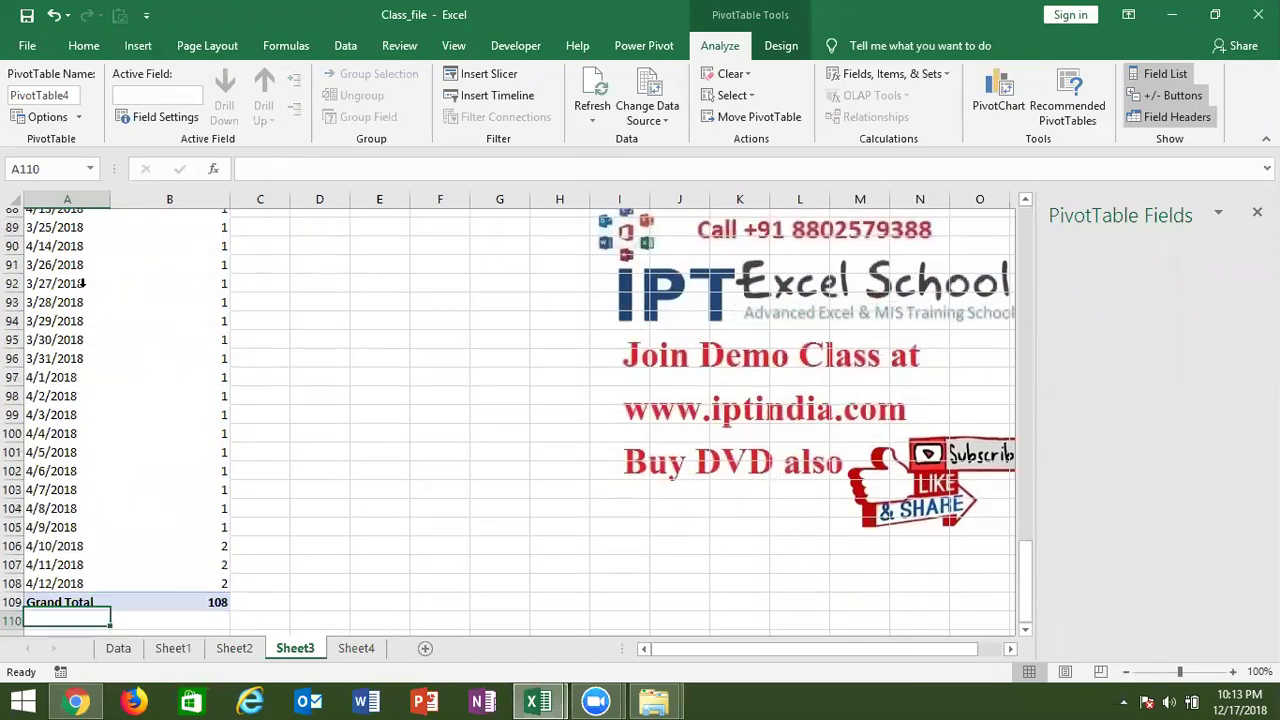
key("Down")
key("Up")
key("Up")
key("Up")
key("Up")
key("Up")
key("Up")
key("Up")
key("Up")
key("Up")
key("Up")
key("Up")
key("Up")
key("Up")
key("Up")
key("Up")
key("Up")
key("Up")
key("Up")
key("Up")
key("Up")
key("Up")
key("Down")
key("Down")
right_click(81, 313)
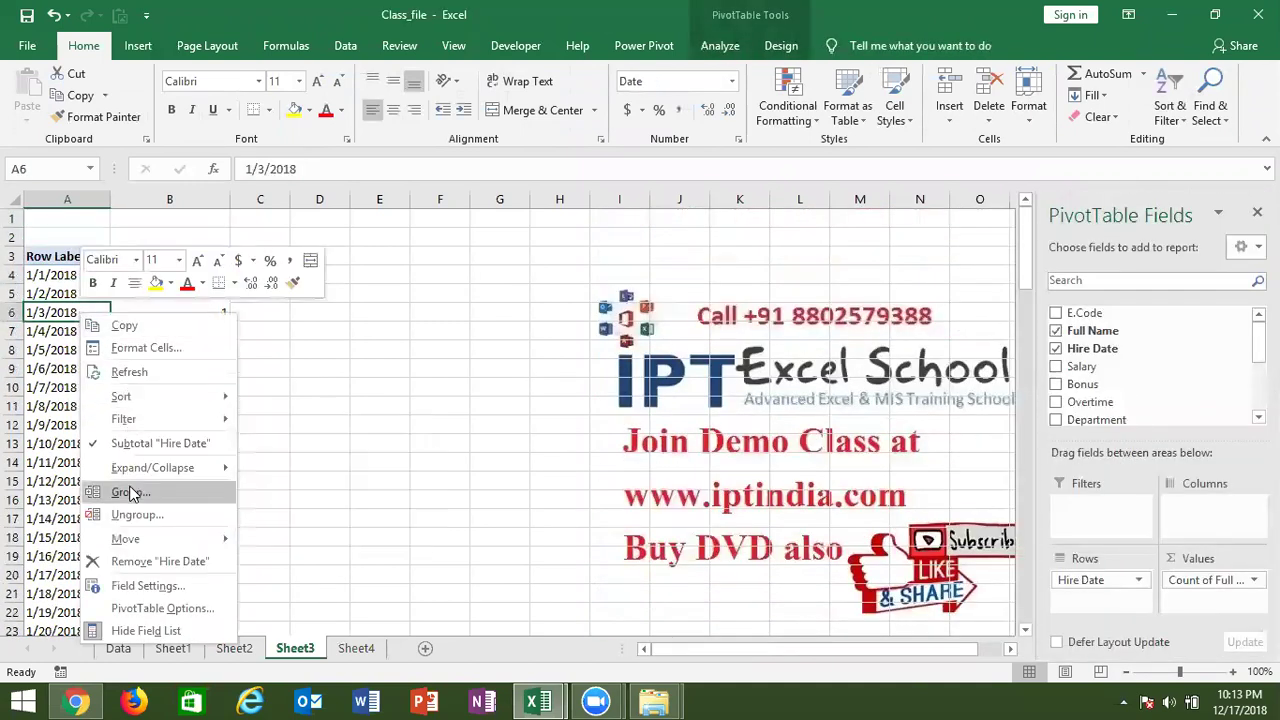
left_click(131, 492)
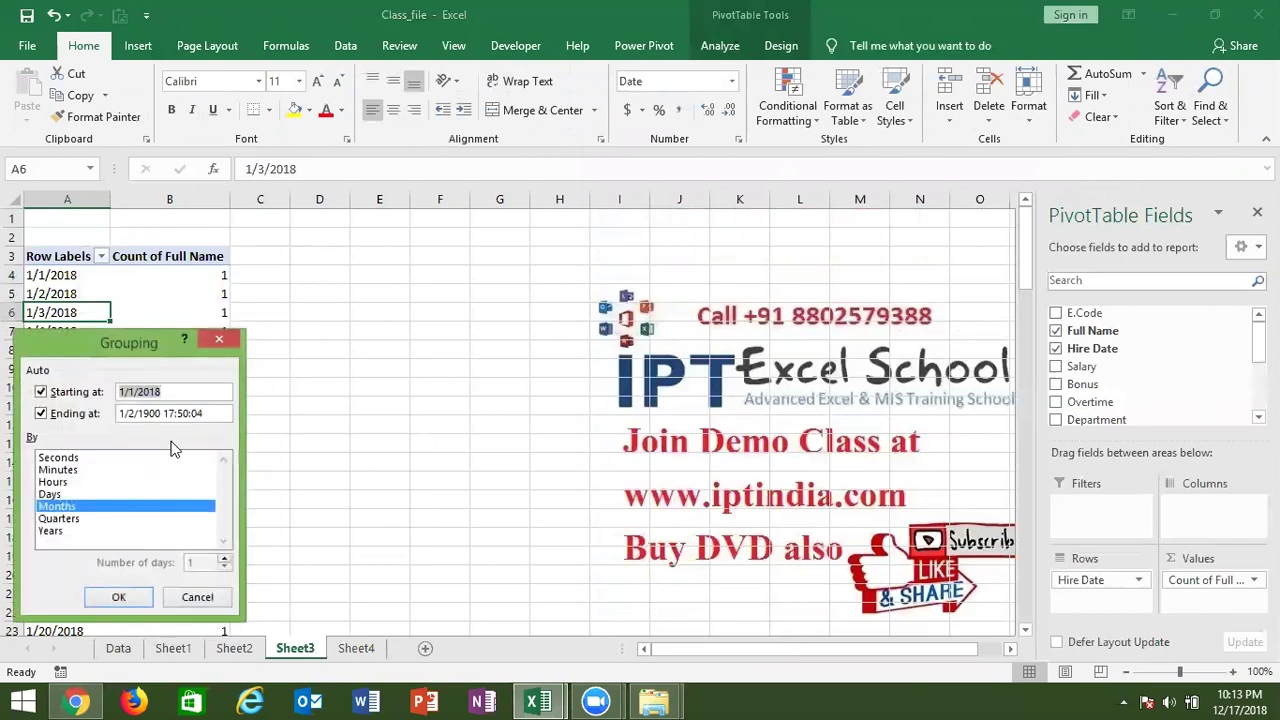
left_click(222, 341)
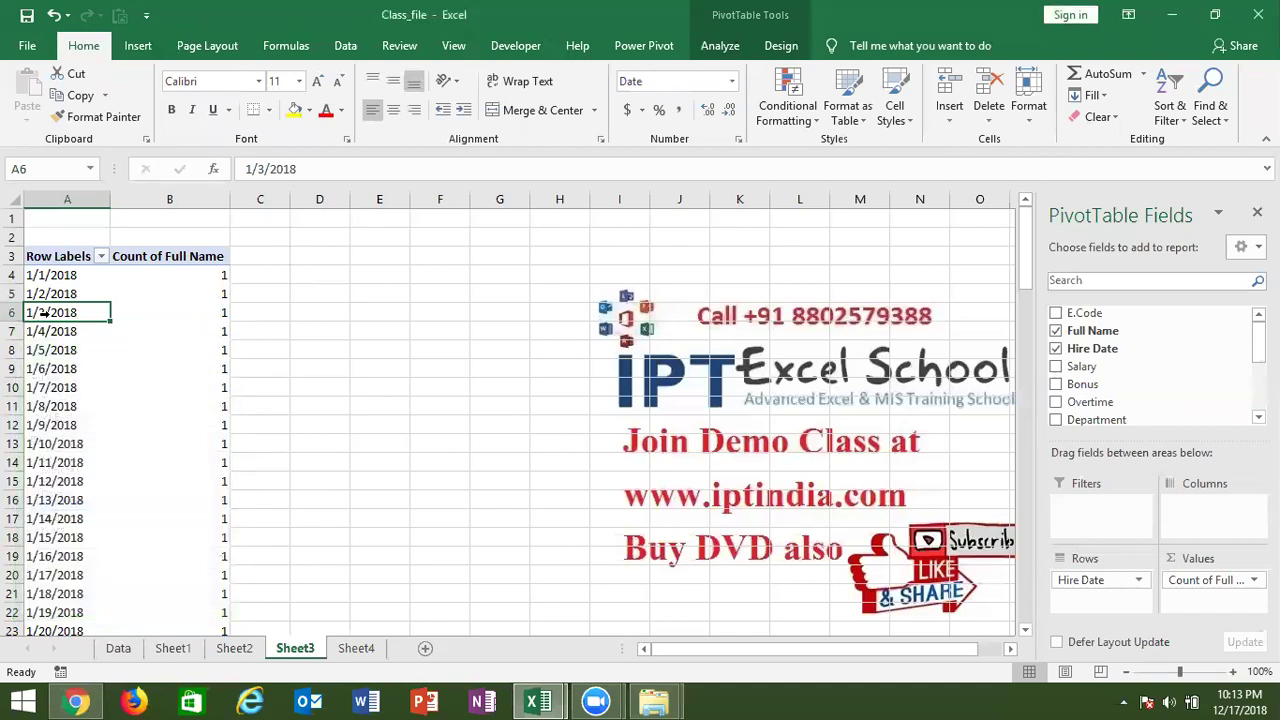
right_click(50, 316)
left_click(118, 374)
key("ctrl+Down")
key("Up")
key("Up")
key("Up")
key("Up")
key("Up")
key("Up")
key("Up")
key("Up")
key("Up")
key("Up")
key("Up")
key("Up")
key("Up")
key("Up")
key("Up")
key("Up")
key("Up")
key("Up")
key("Up")
key("Up")
key("Down")
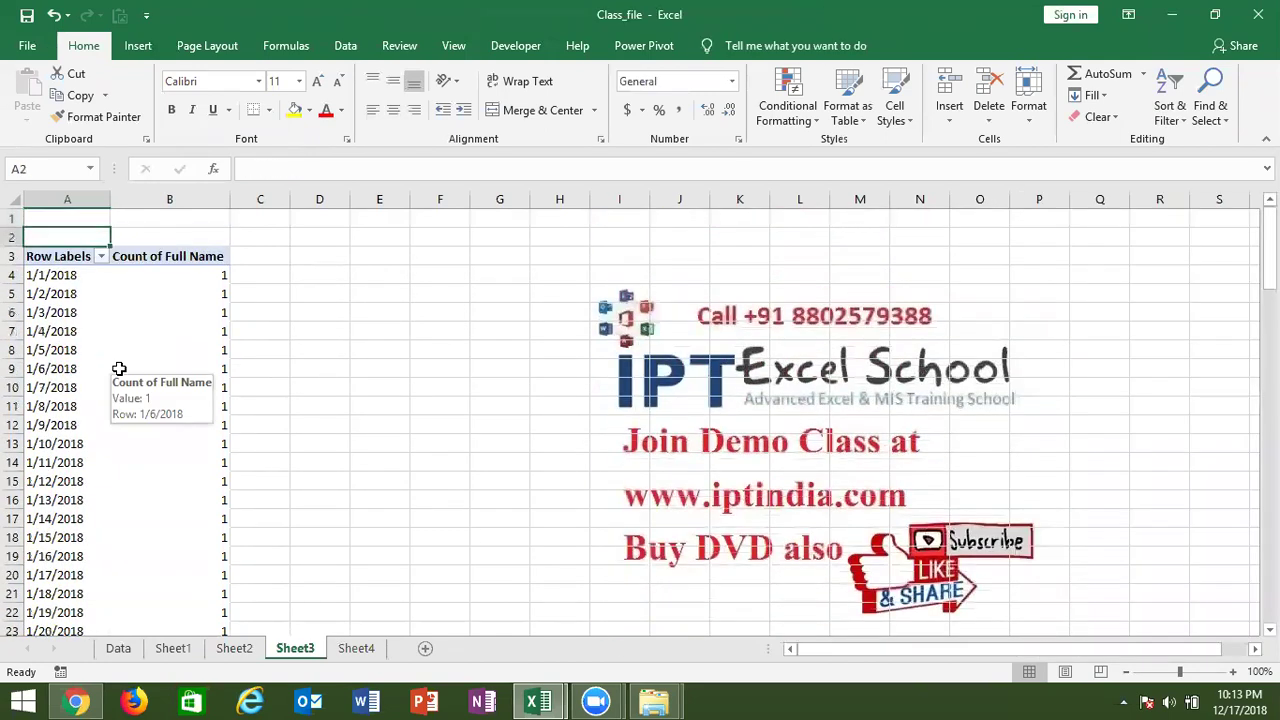
key("Down")
key("Down")
key("ctrl+Down")
key("Up")
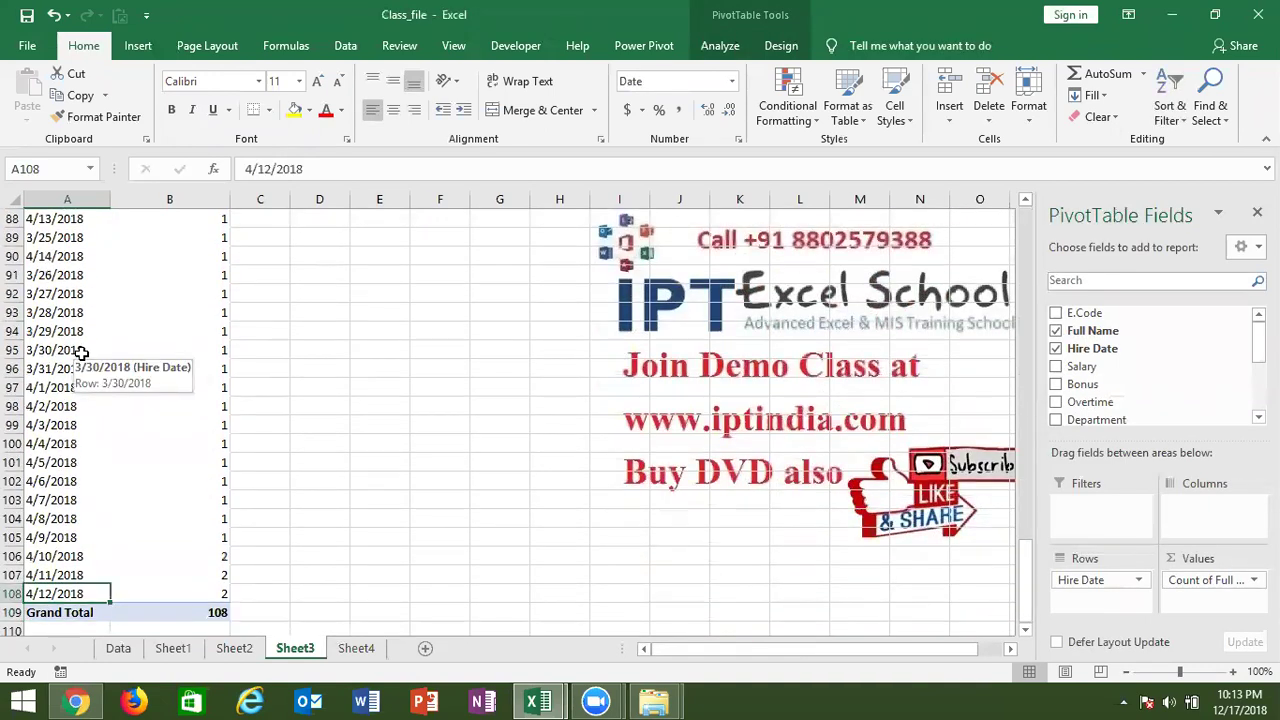
key("ctrl+Home")
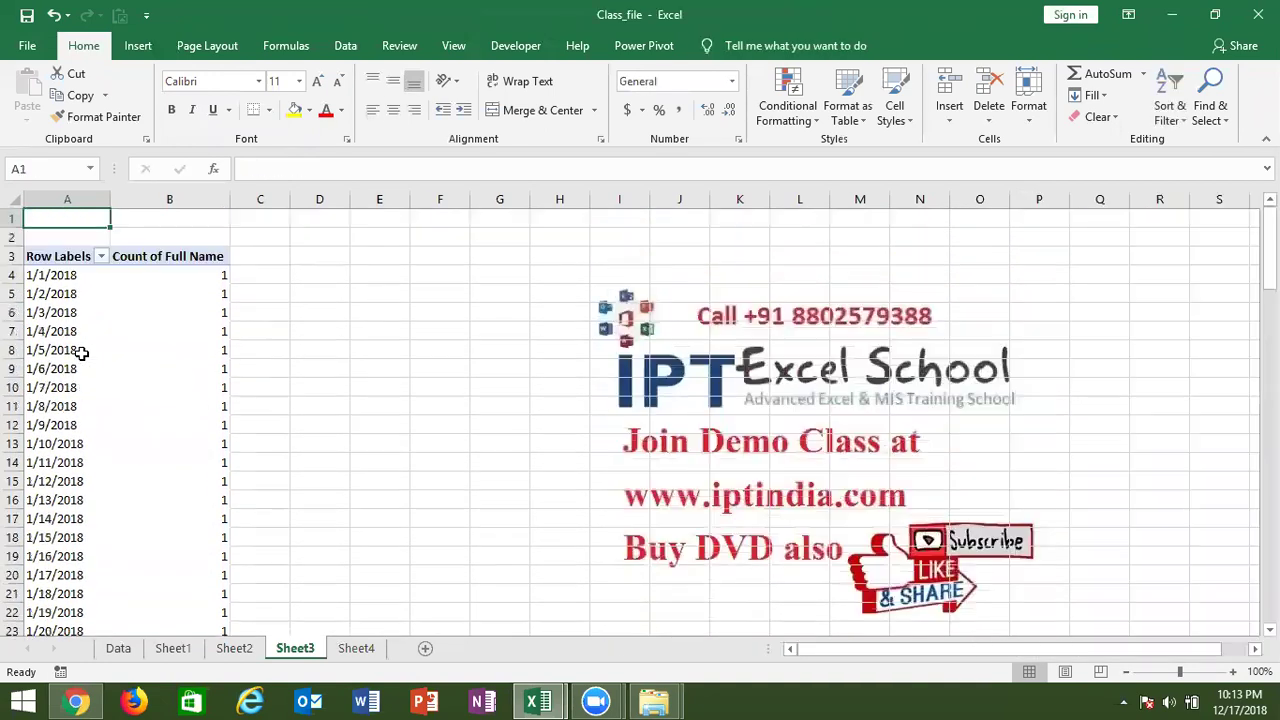
Group the hire-date row labels by Months, giving Jan 31, Feb 28, Mar 31, Apr 17, Aug 1.
left_click(69, 344)
left_click(69, 344)
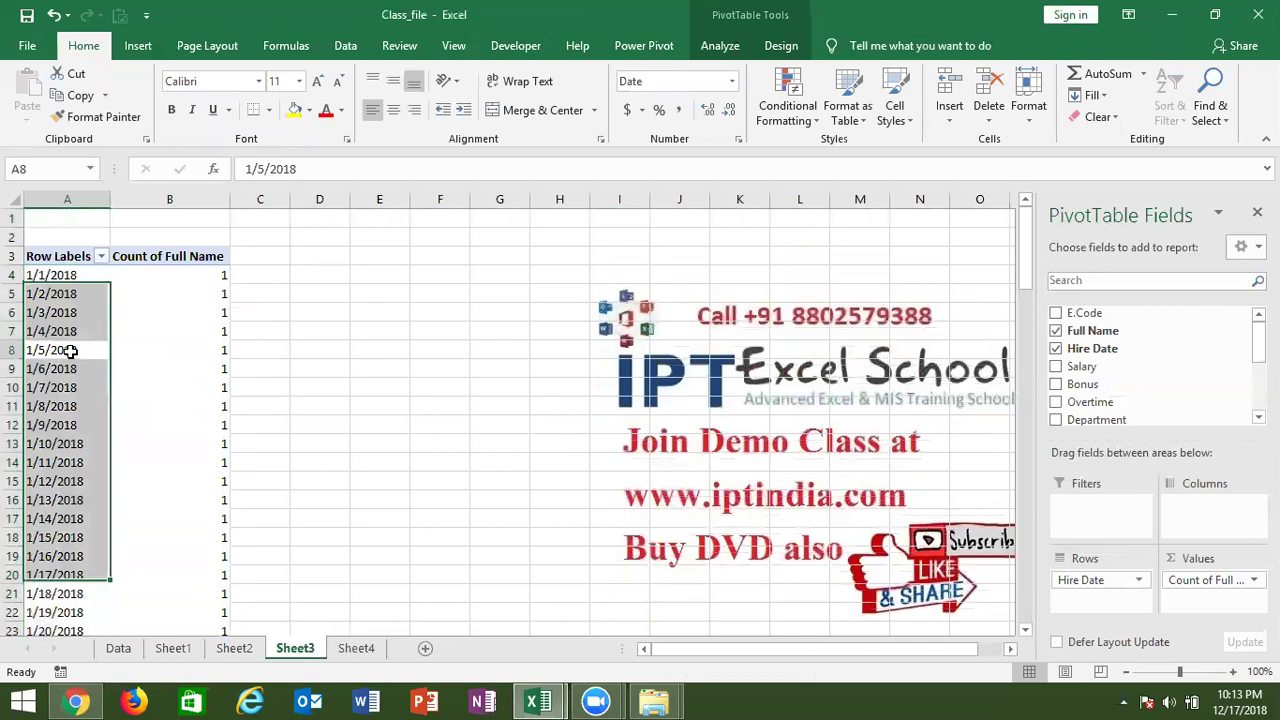
right_click(70, 350)
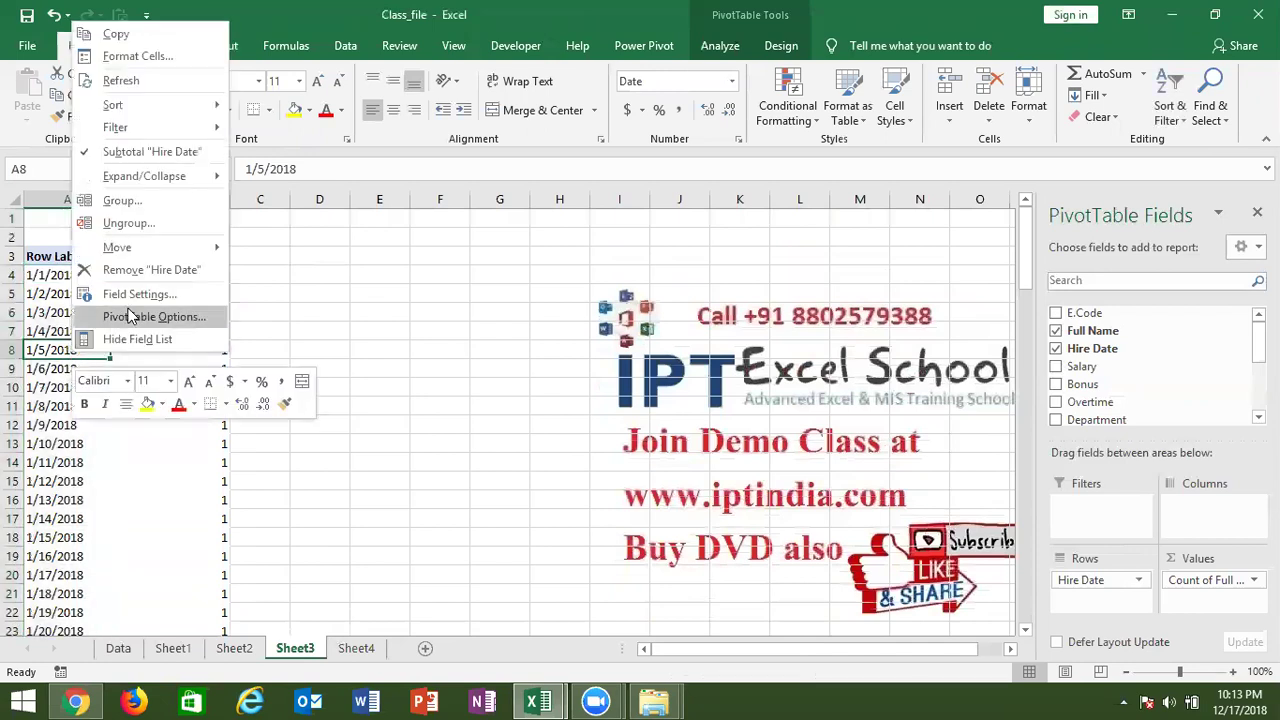
left_click(125, 201)
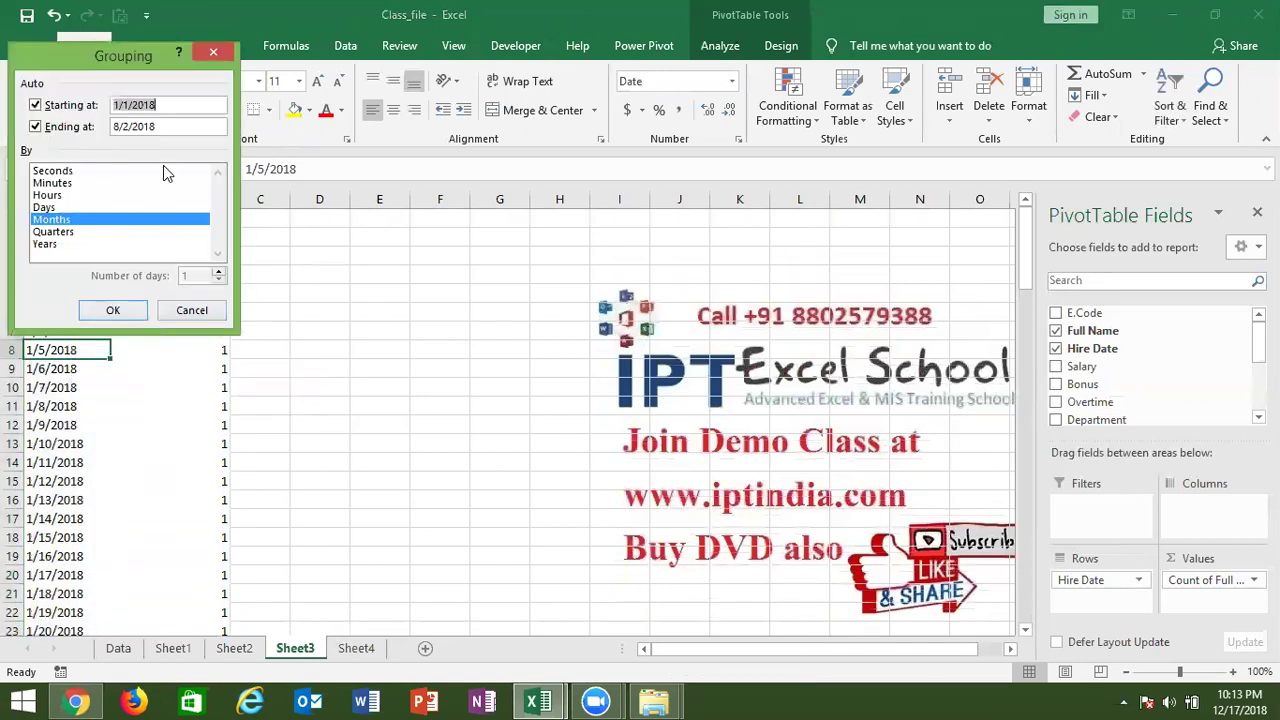
left_click(117, 309)
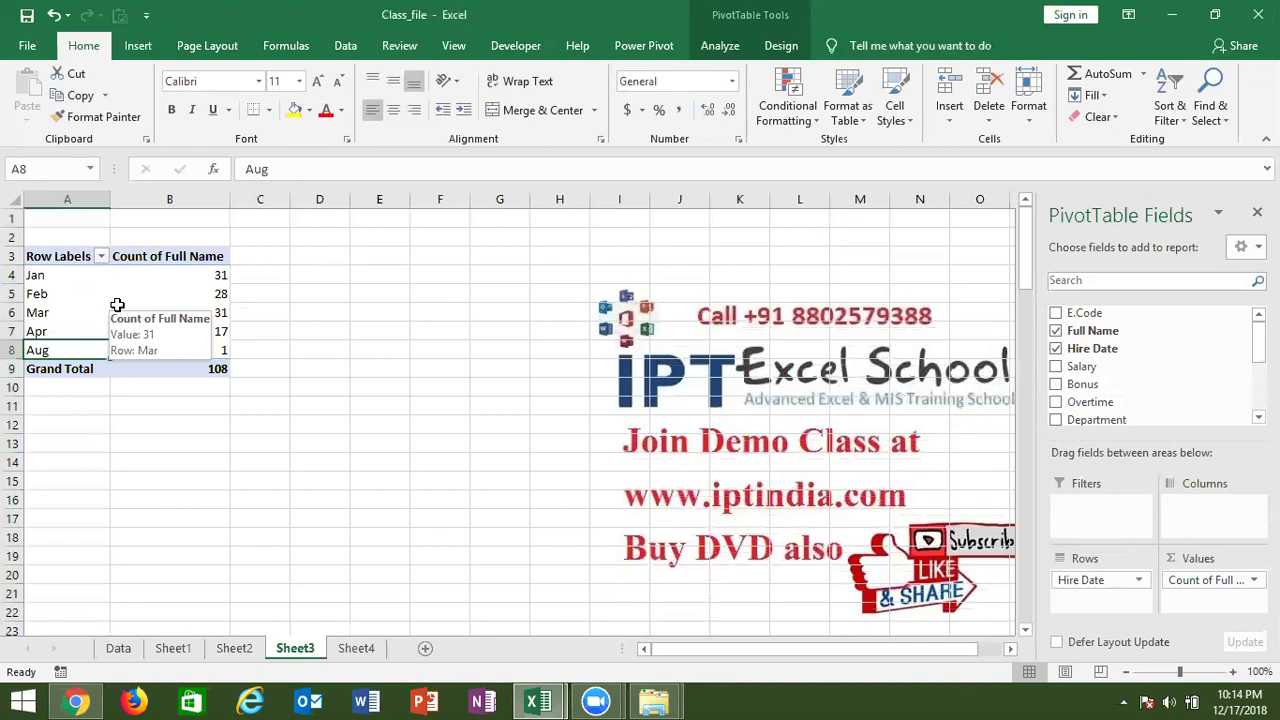
left_click(74, 317)
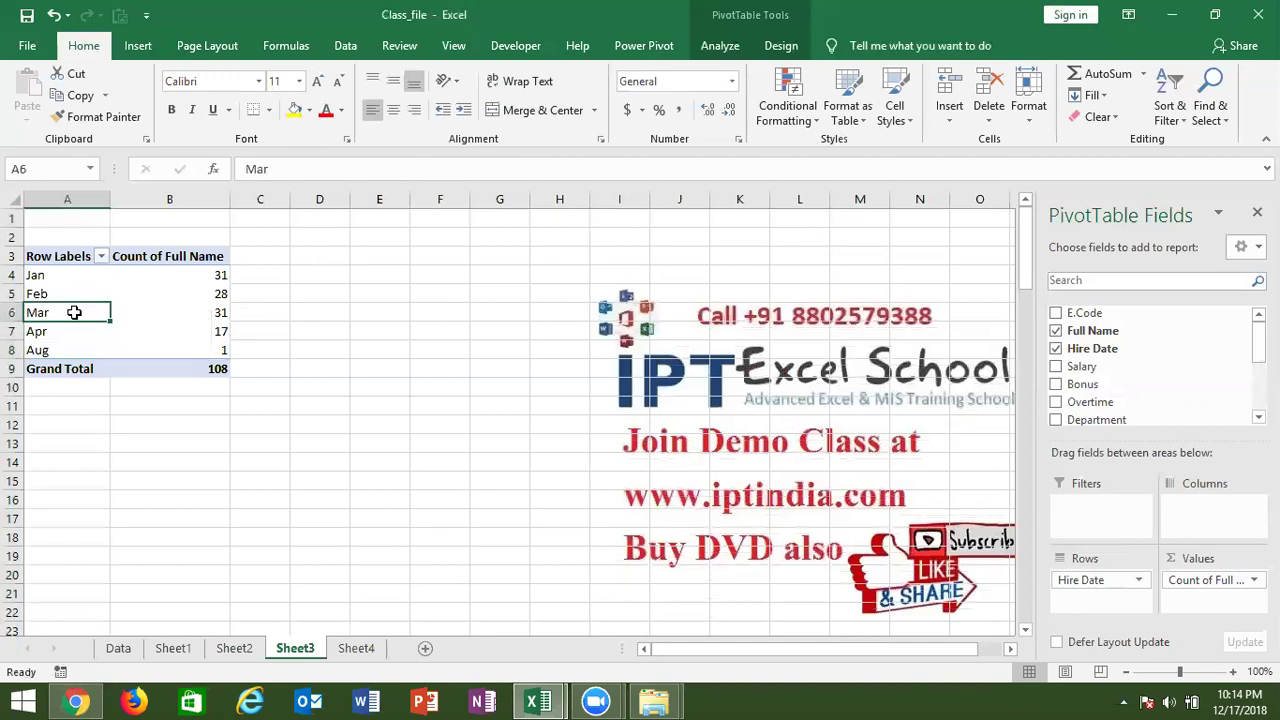
Regroup the hire dates by both Quarters and Months.
right_click(75, 315)
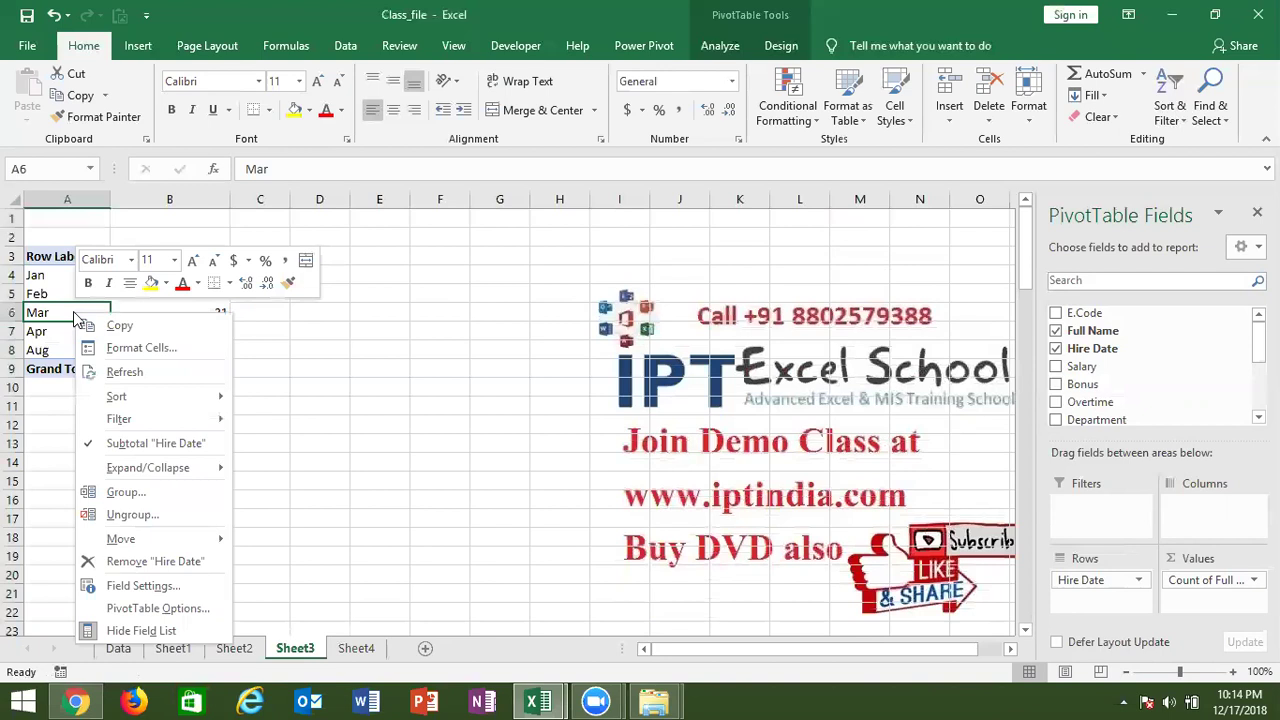
left_click(206, 490)
left_click(130, 518)
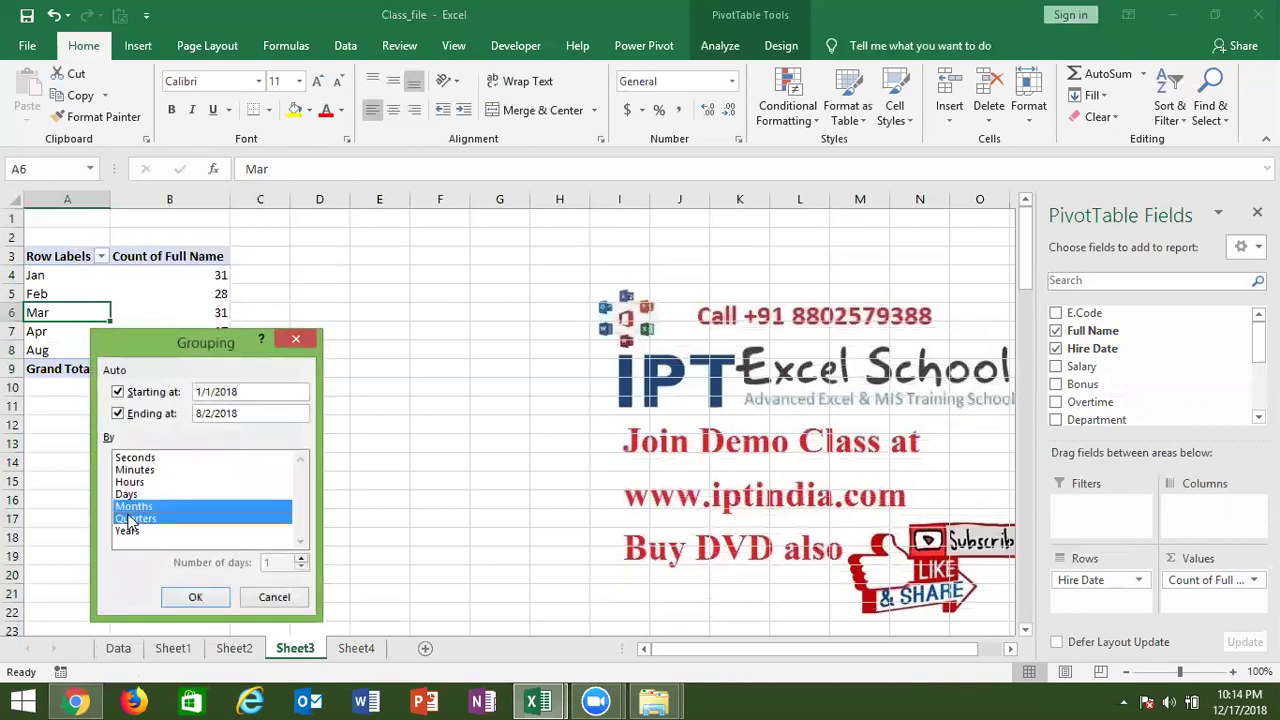
left_click(197, 598)
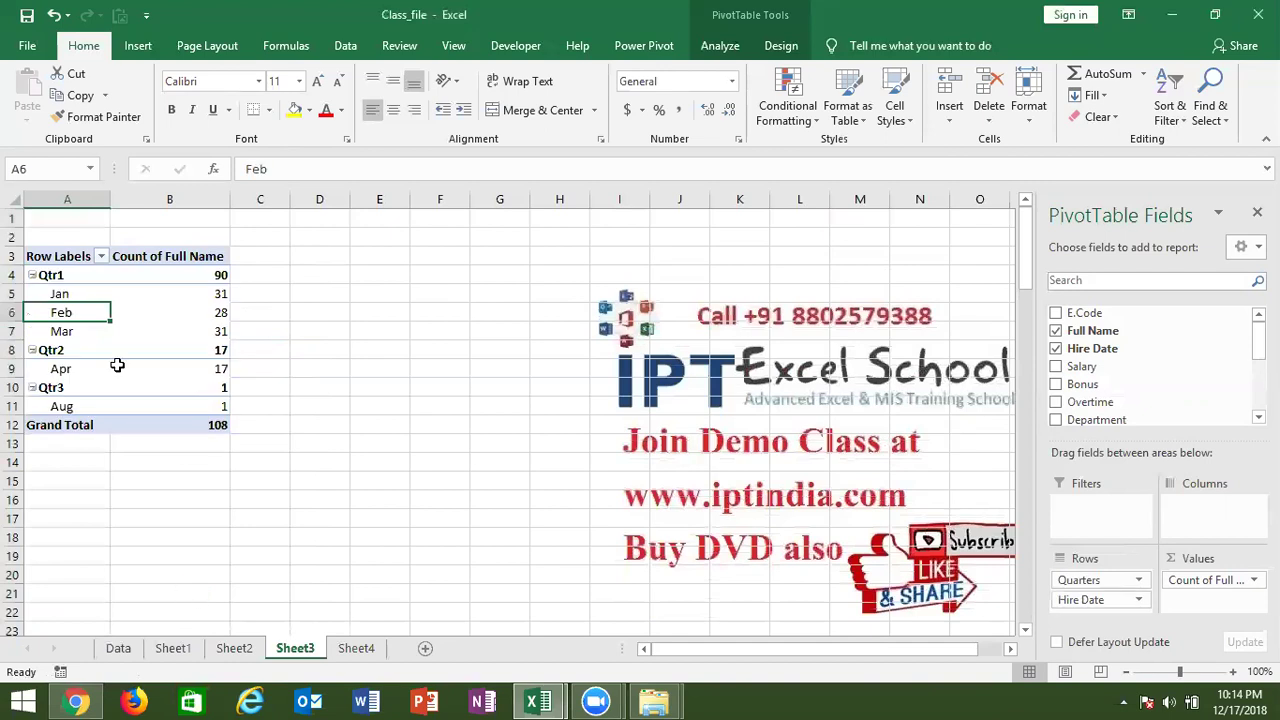
Reopen the date Grouping settings and clear both Quarters and Months.
right_click(84, 314)
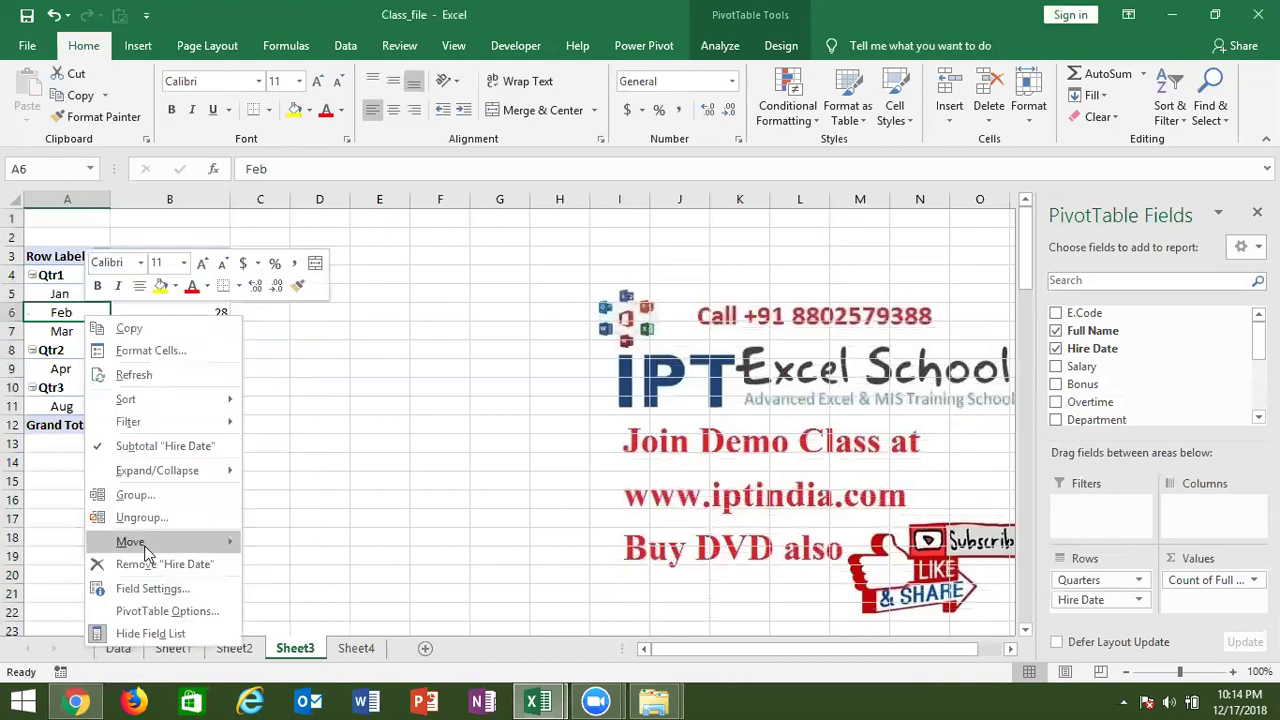
left_click(135, 495)
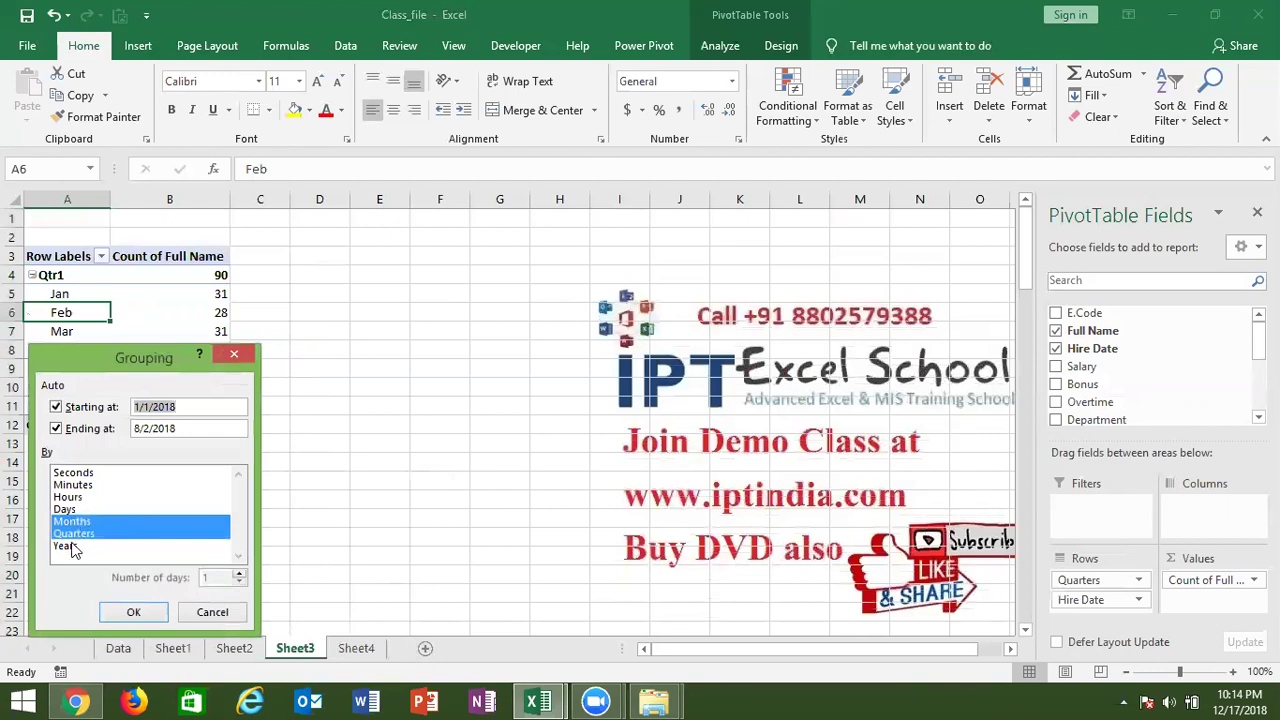
left_click(75, 534)
left_click(75, 522)
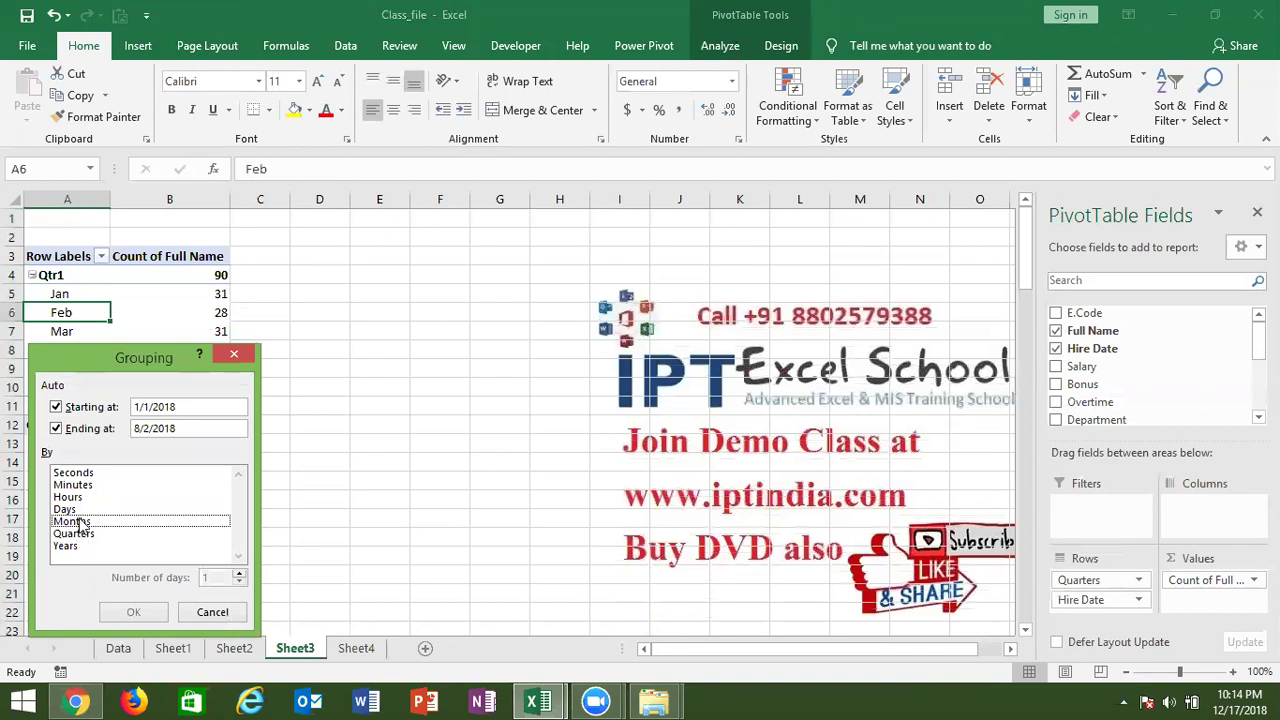
Group the hire dates by Days with 15 days per range.
left_click(81, 512)
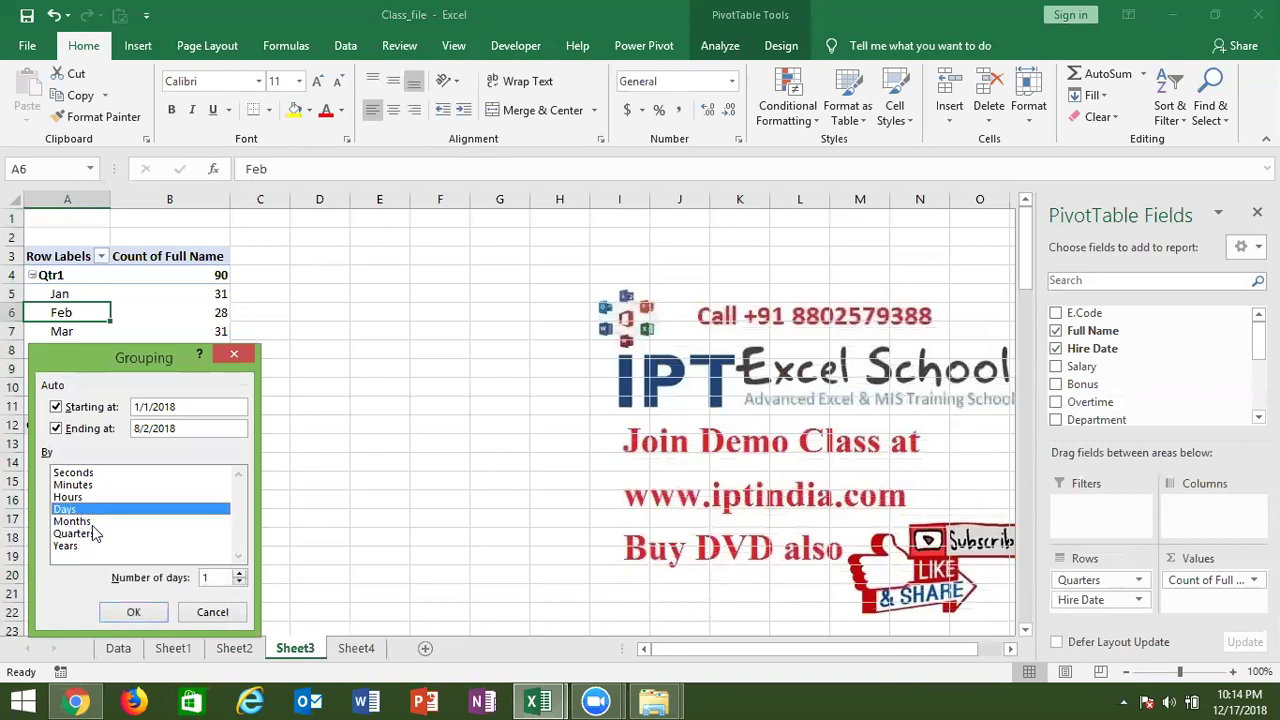
left_click(211, 578)
type("0")
left_click(157, 605)
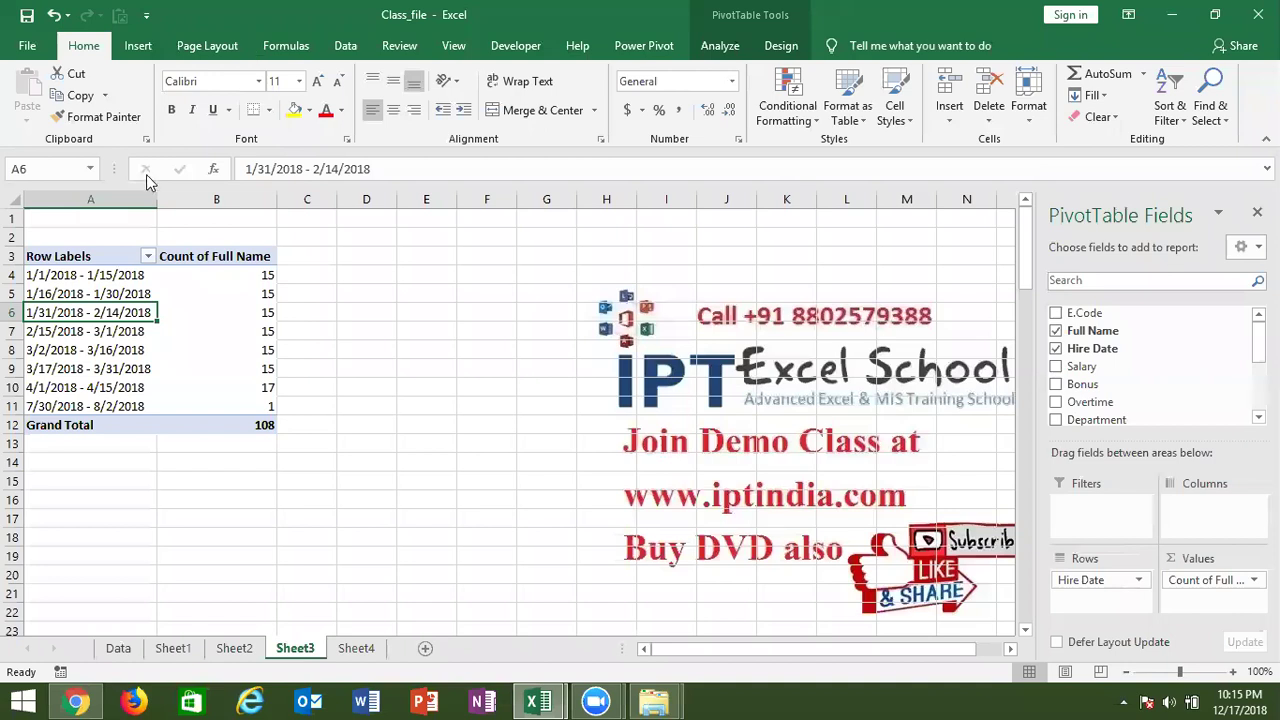
Review the hire-date grouping and close the Grouping dialog with the 15-day interval unchanged.
right_click(117, 318)
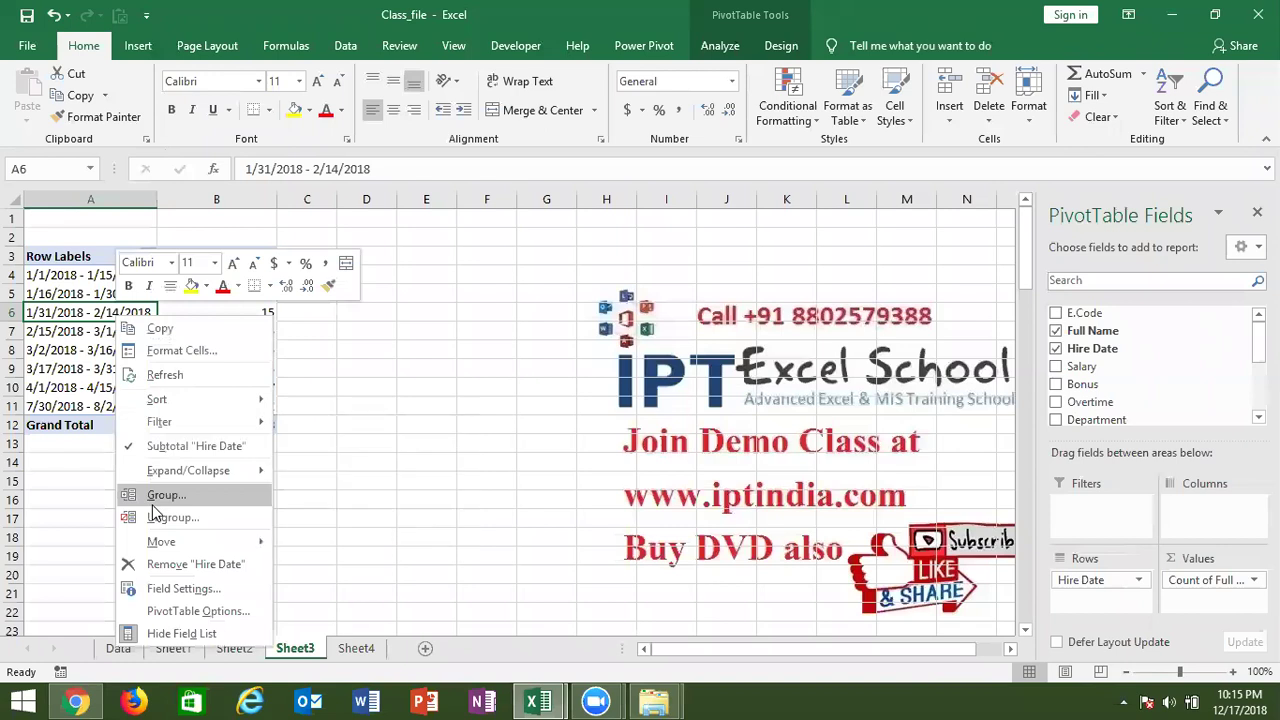
key("Escape")
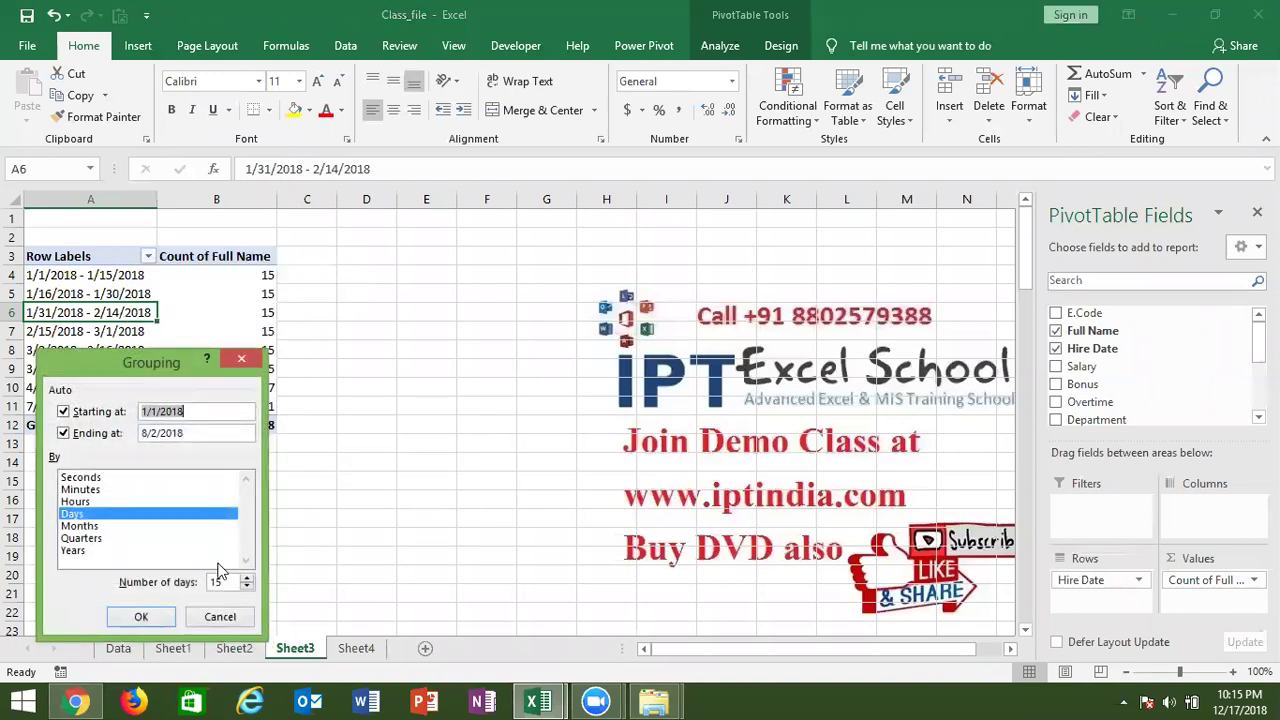
double_click(218, 581)
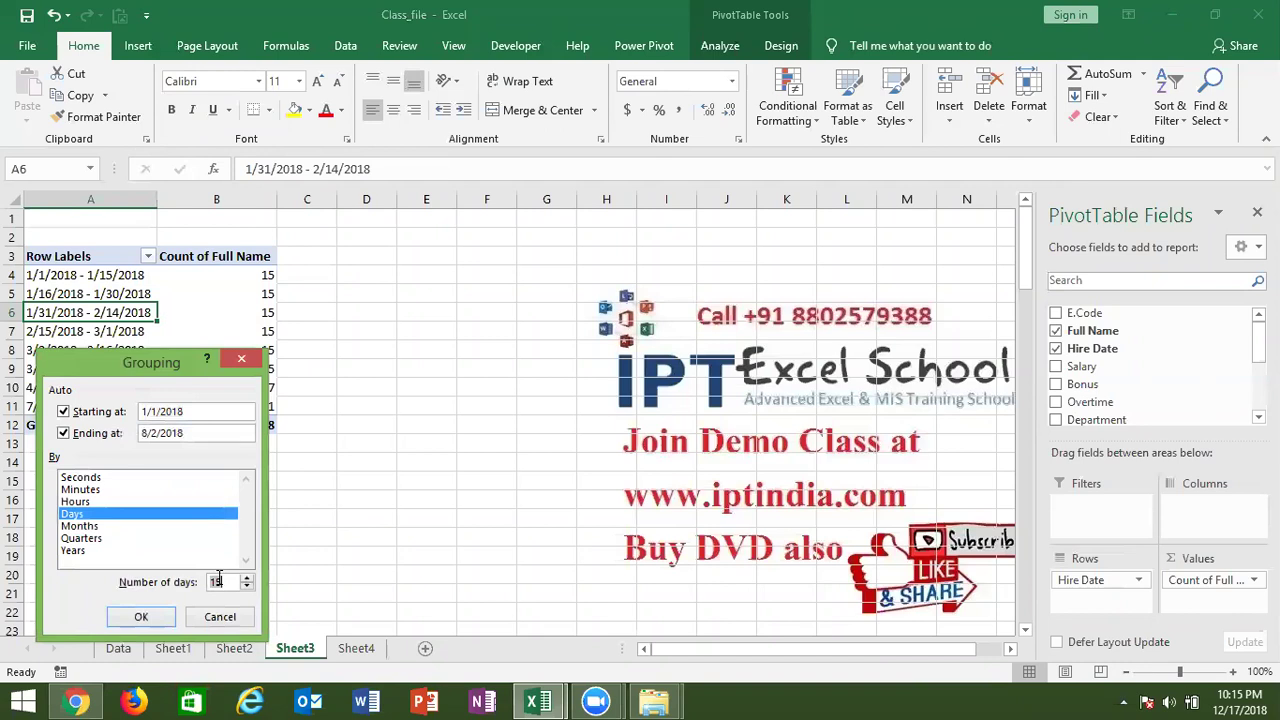
left_click(241, 361)
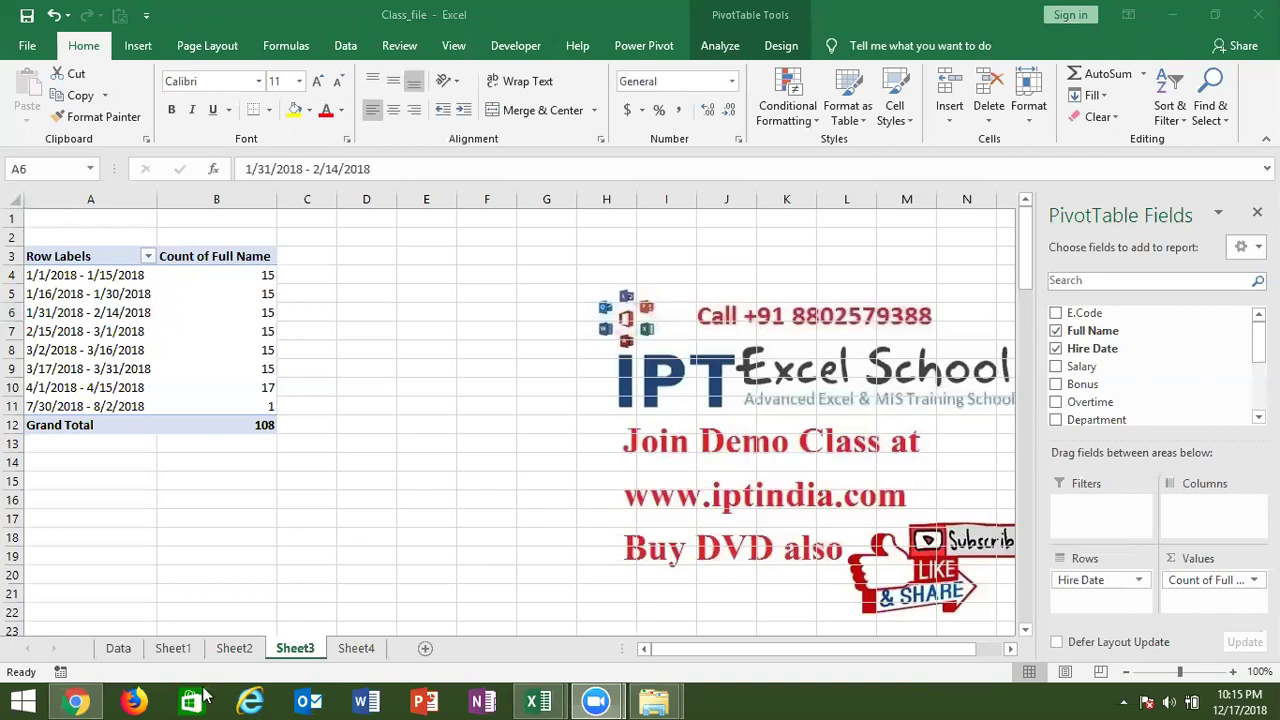
Set the Sheet1 salary PivotTable to show 0 in empty cells and hide row and column grand totals.
left_click(234, 650)
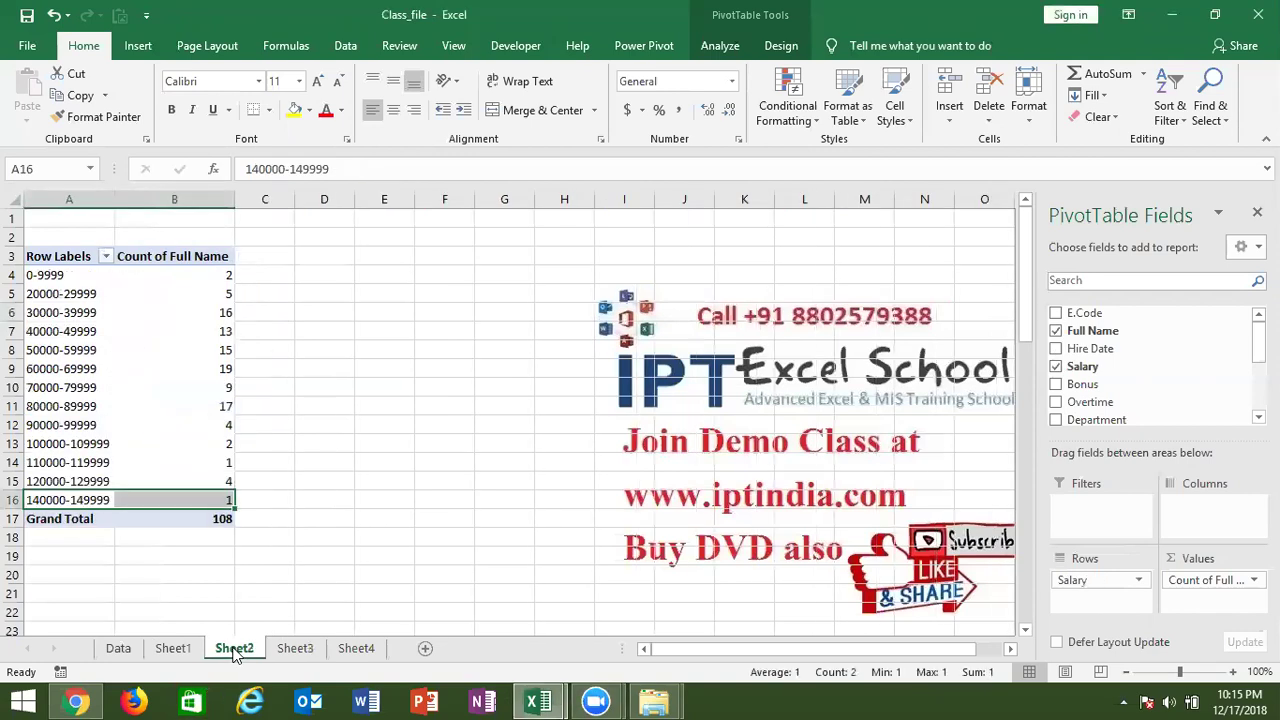
left_click(174, 658)
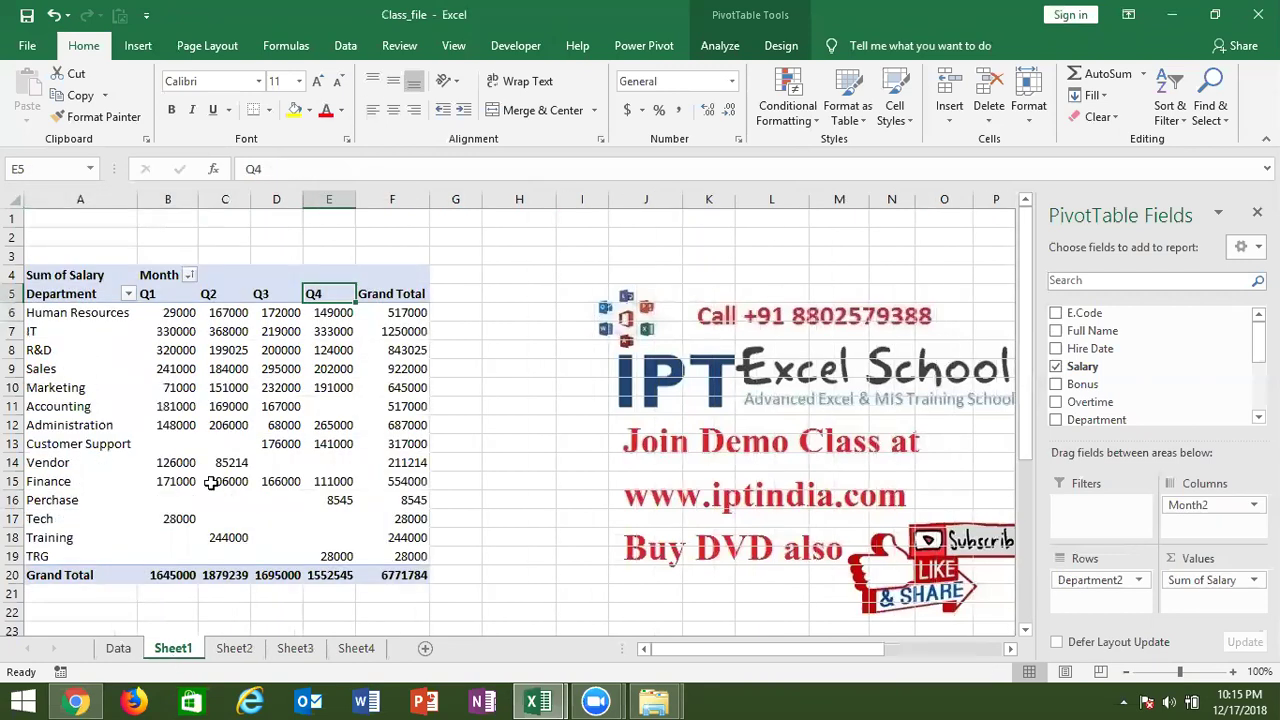
right_click(238, 400)
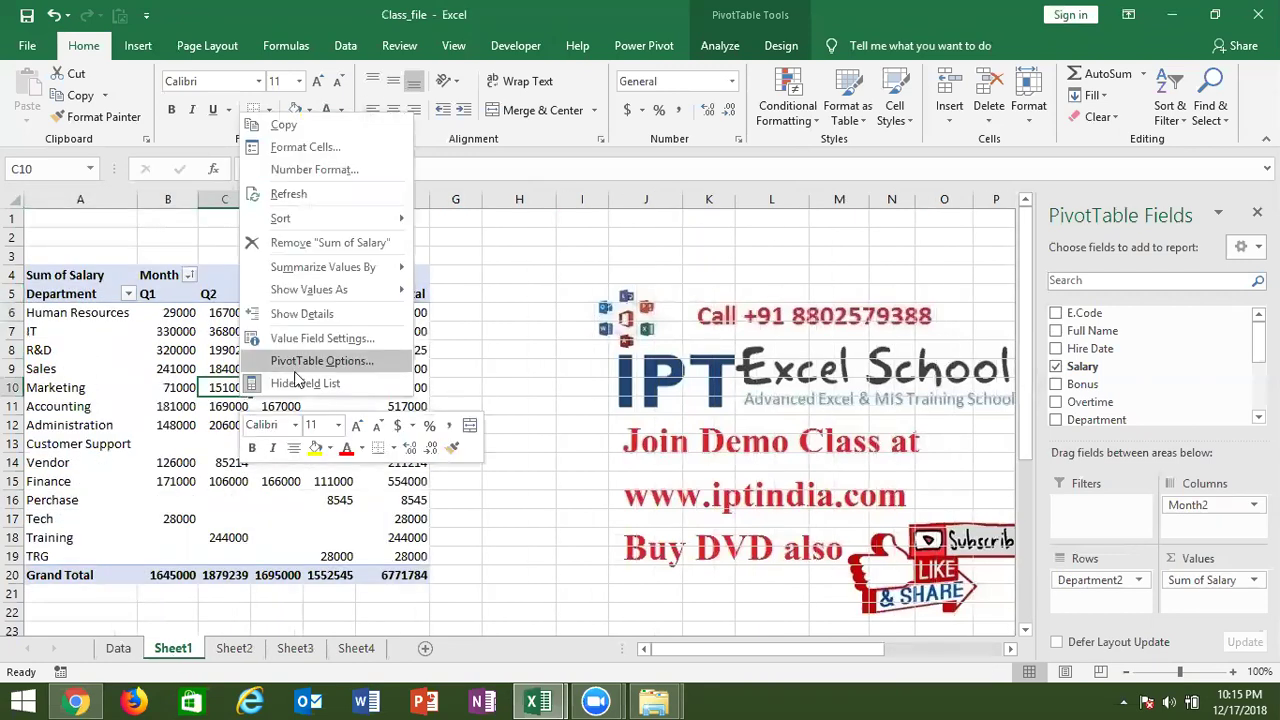
key("Escape")
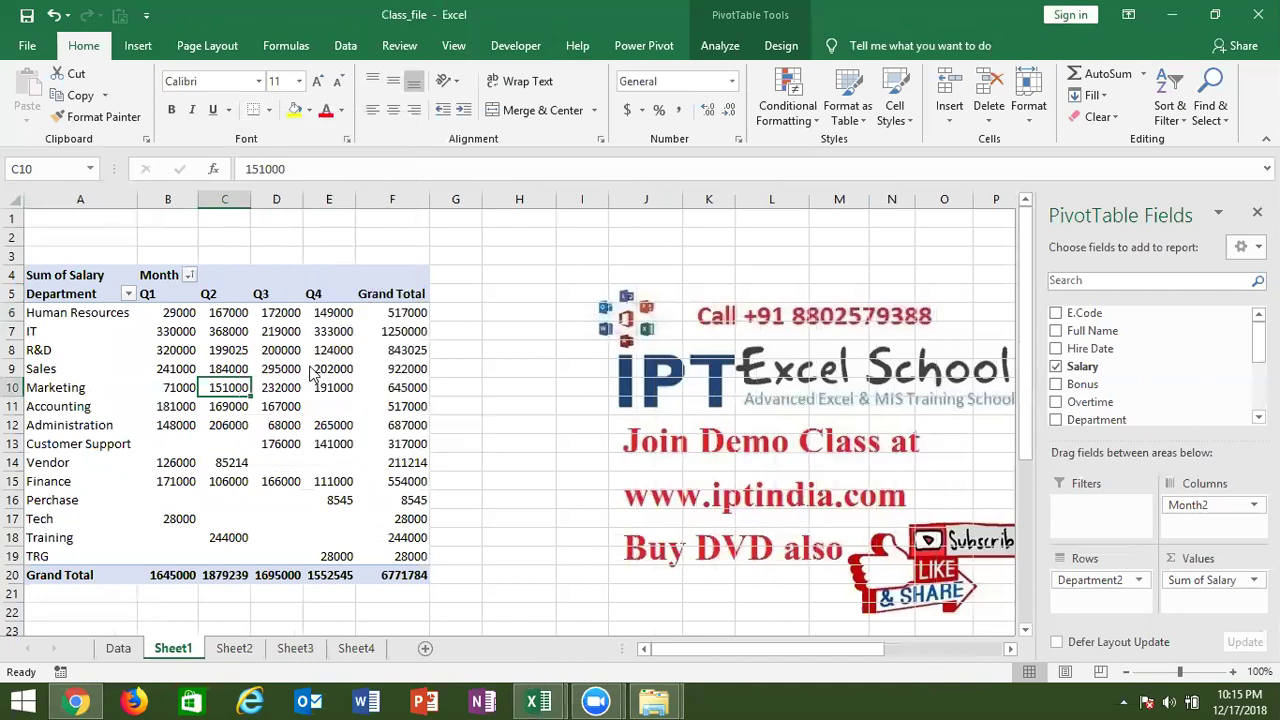
right_click(207, 338)
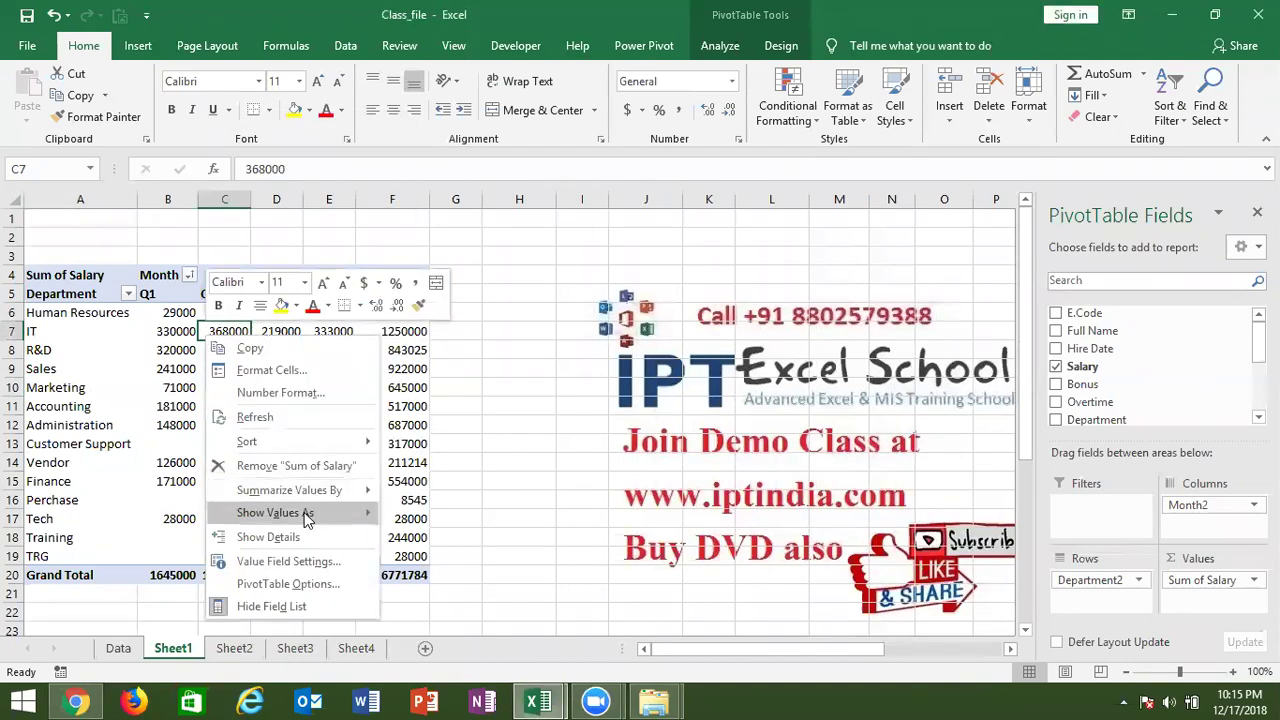
left_click(297, 588)
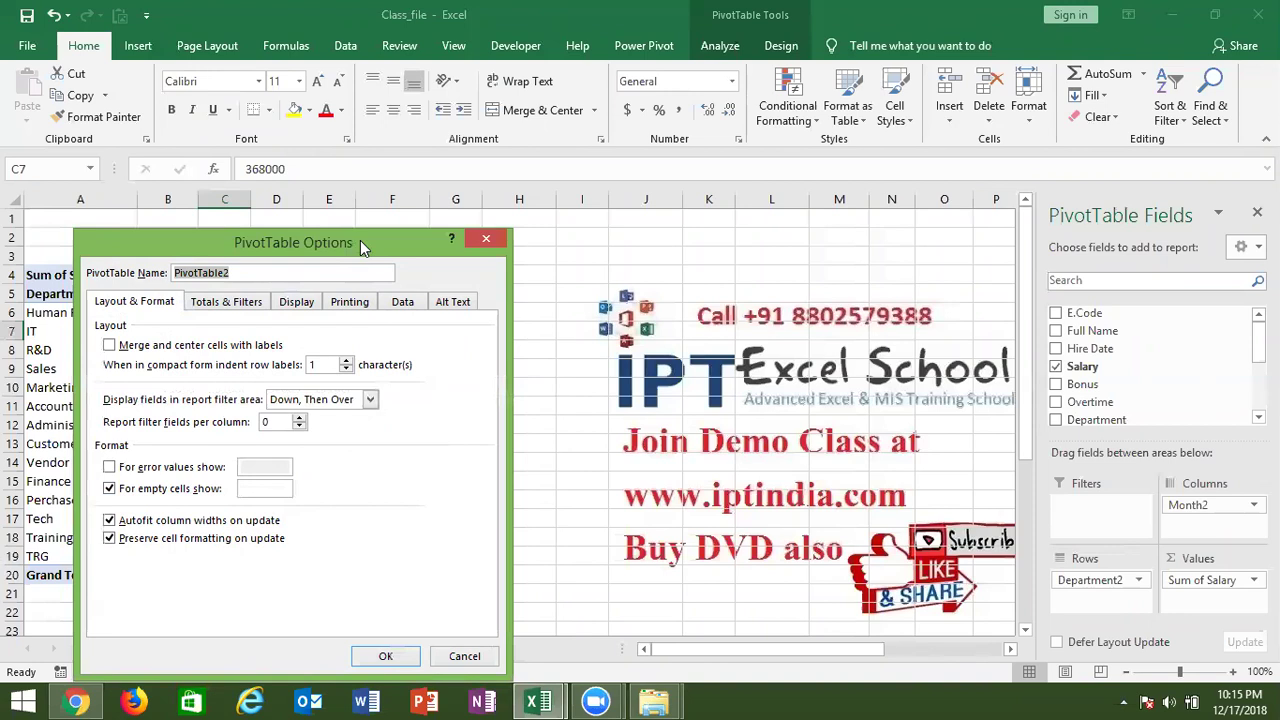
left_click_drag(369, 242, 729, 181)
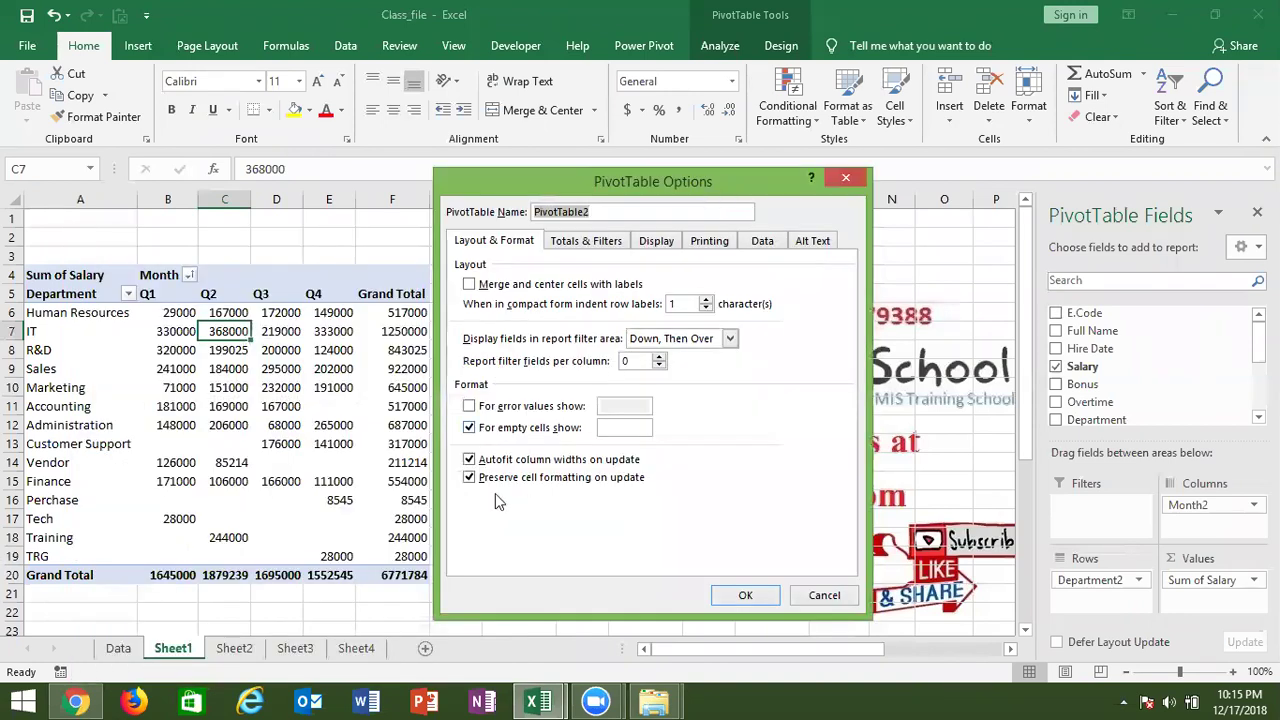
left_click(613, 429)
type("0")
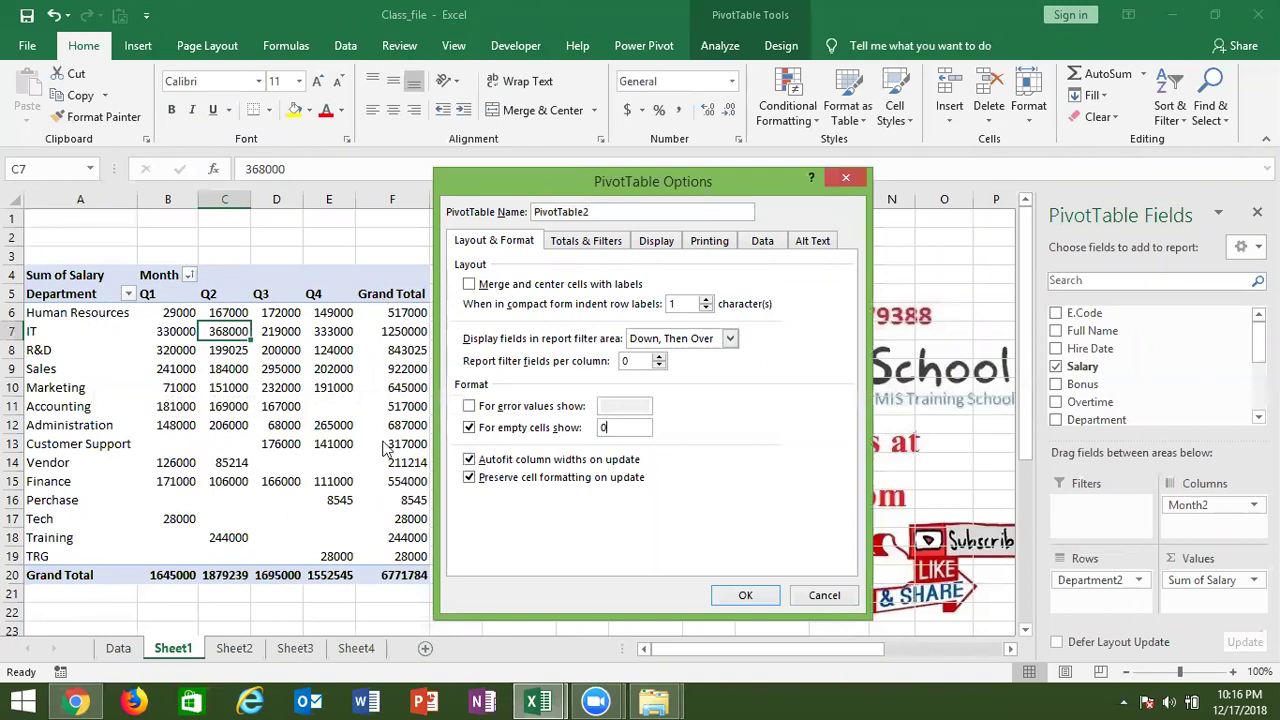
left_click(588, 240)
left_click(469, 284)
left_click(469, 302)
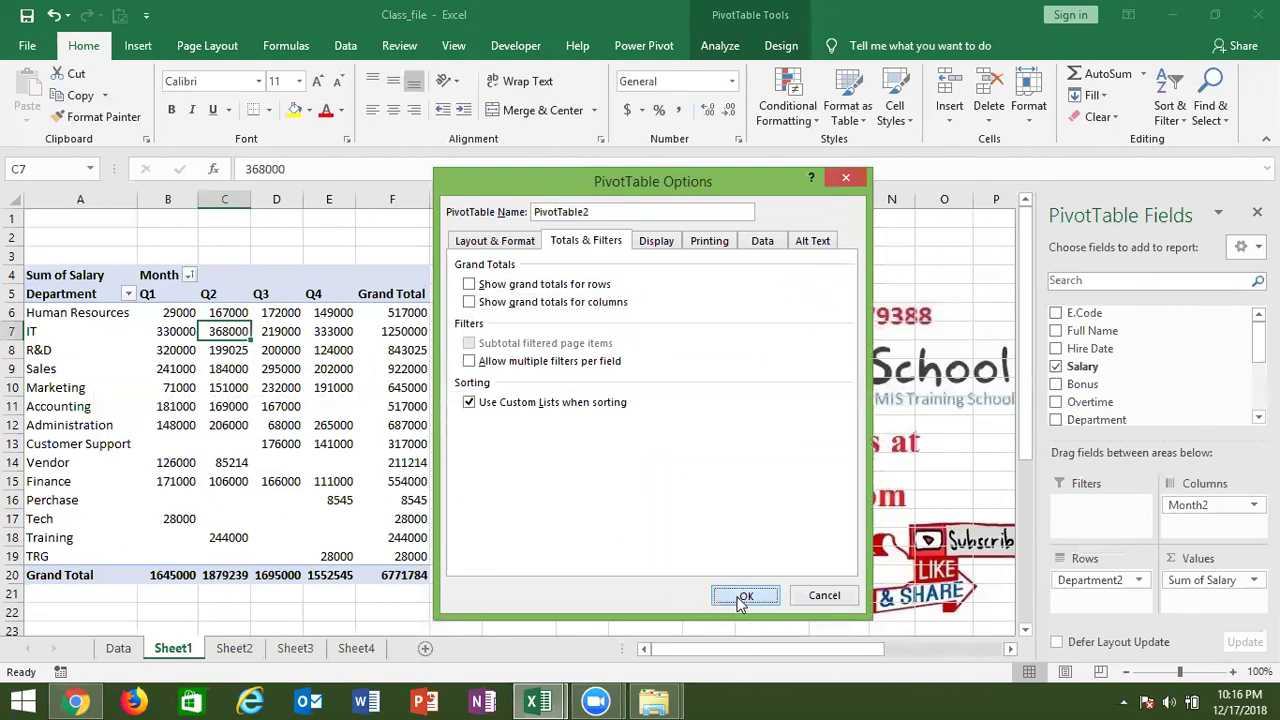
left_click(742, 598)
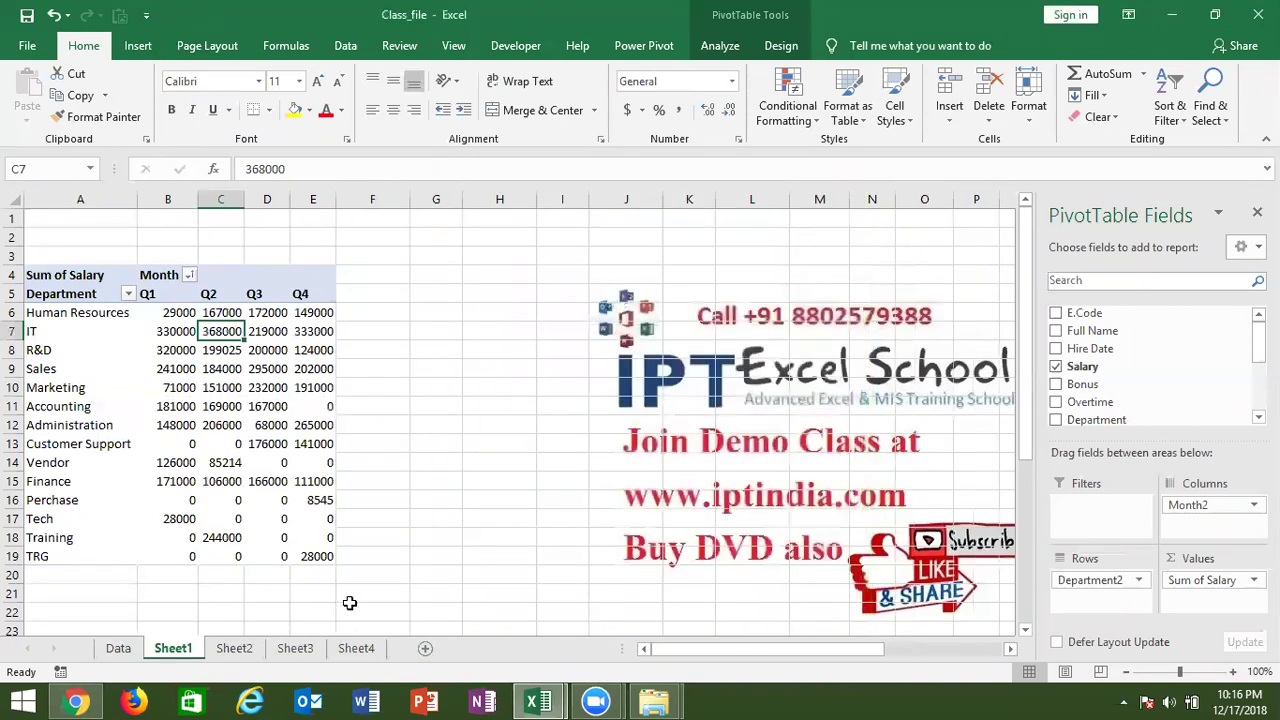
right_click(275, 463)
mouse_move(330, 335)
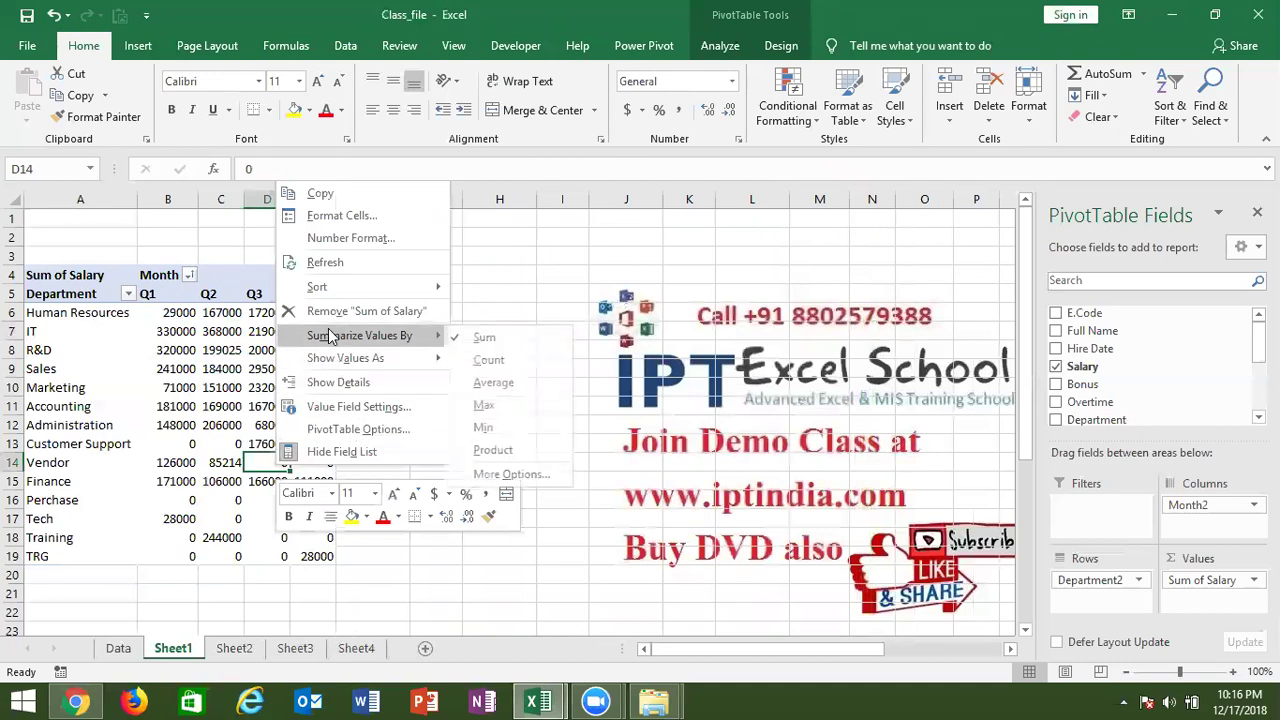
left_click(330, 430)
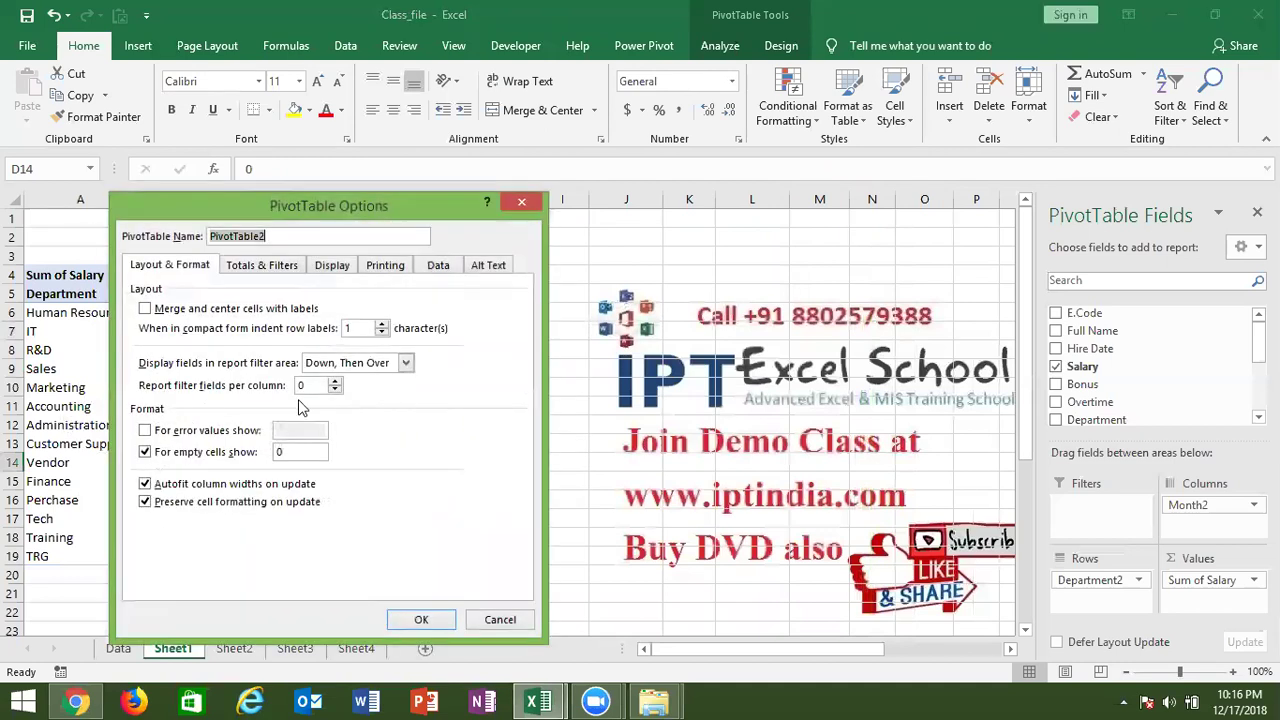
left_click(331, 268)
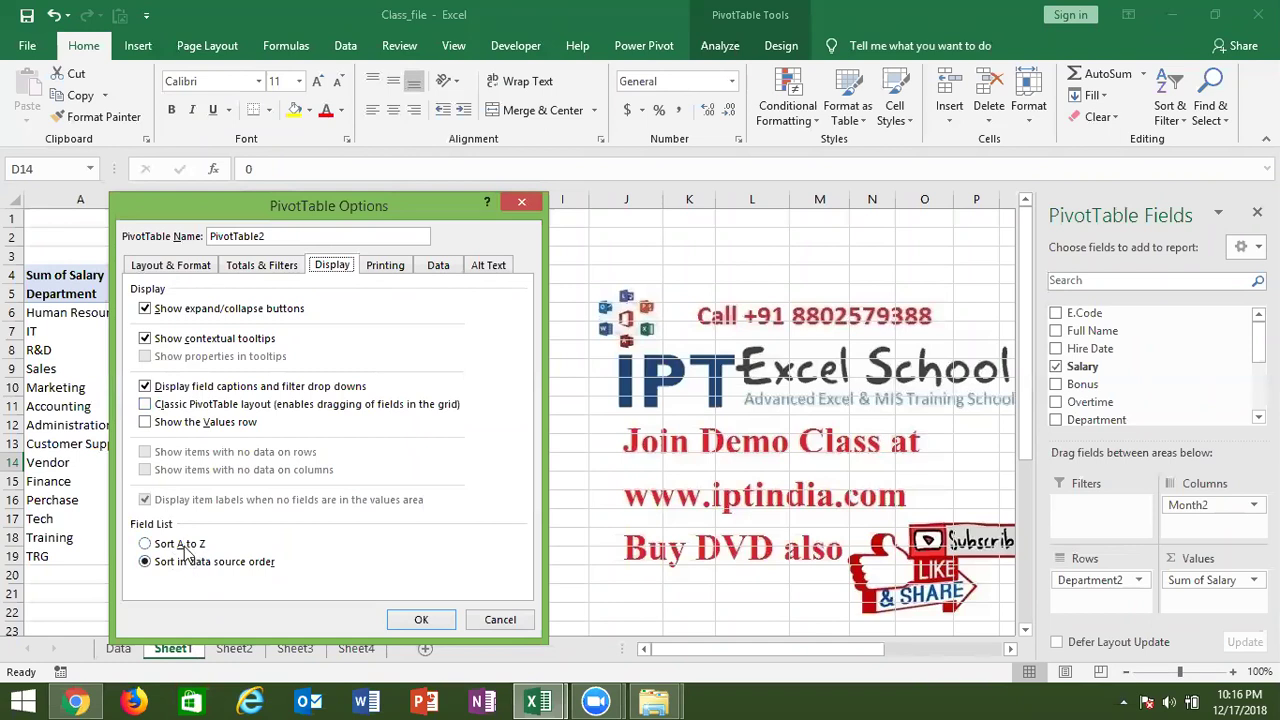
left_click(385, 266)
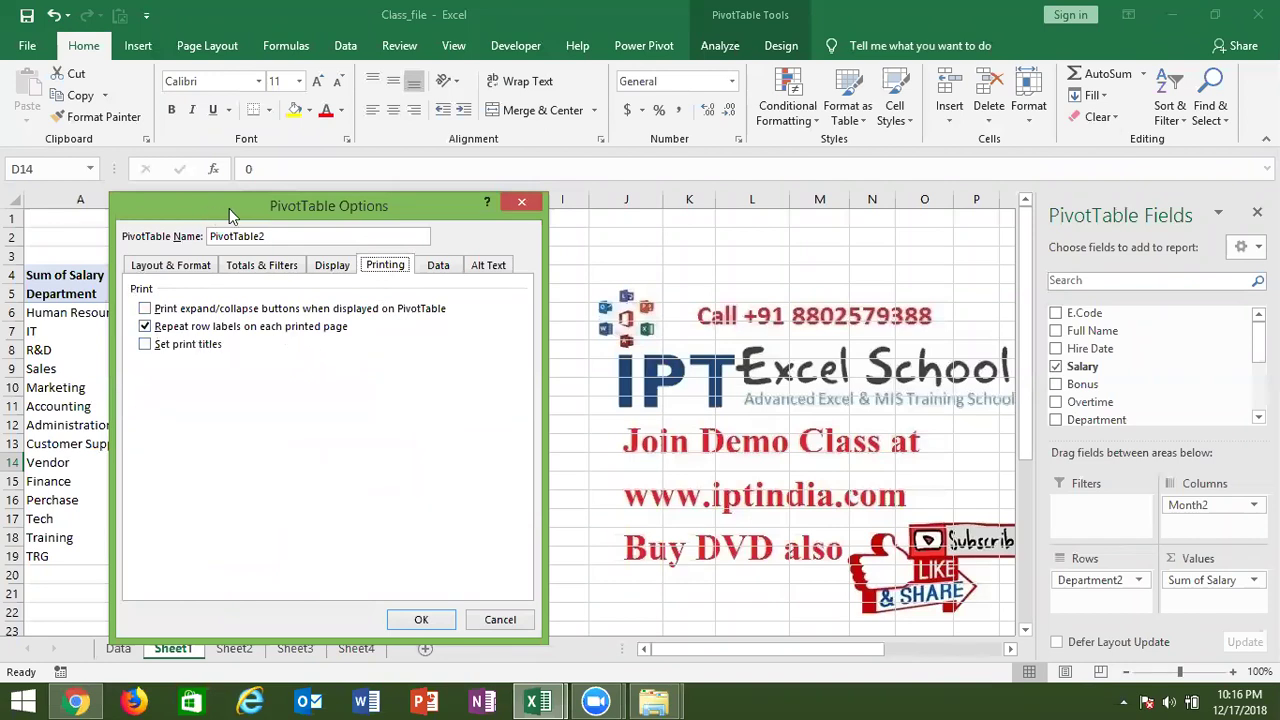
left_click_drag(245, 212, 526, 215)
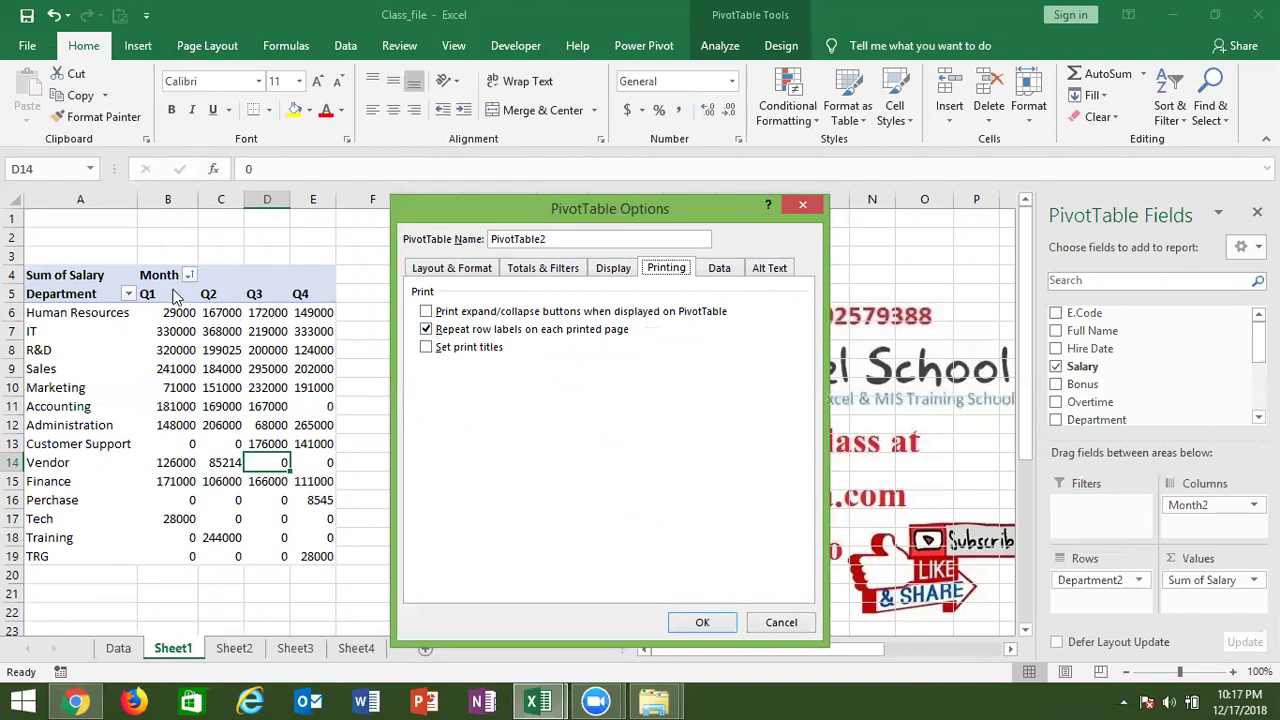
left_click(428, 348)
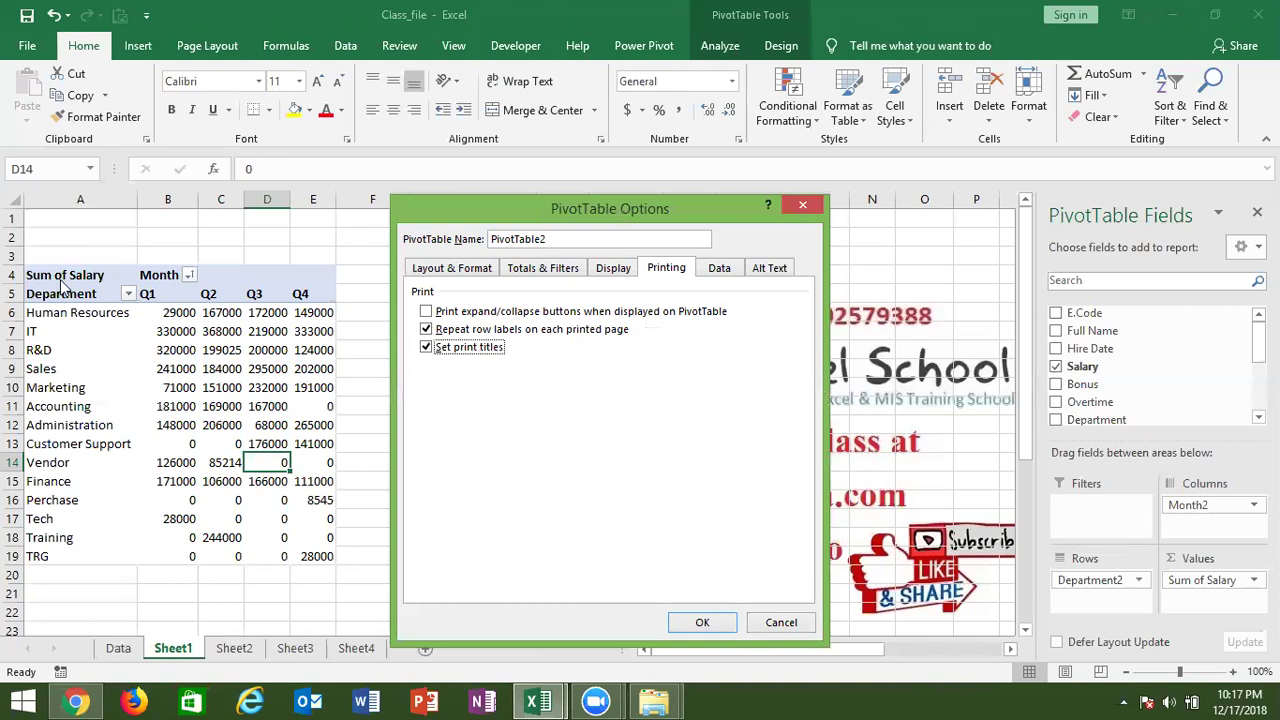
left_click(722, 276)
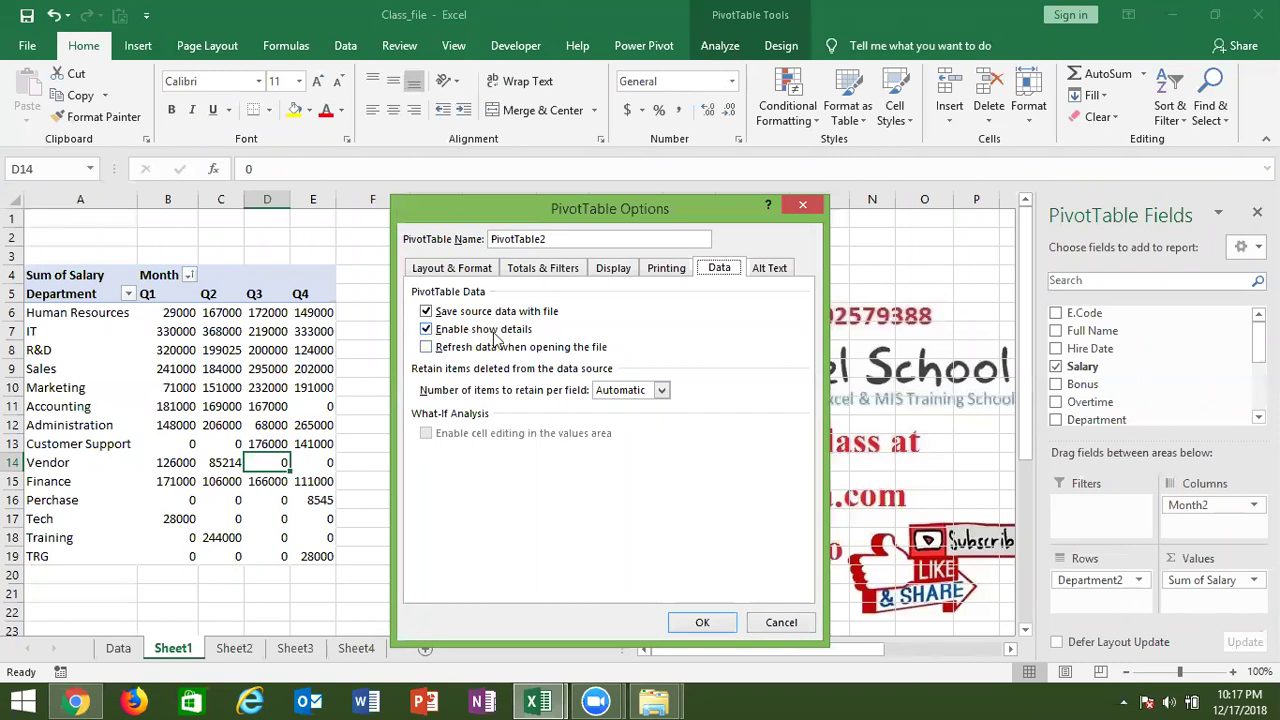
key("Return")
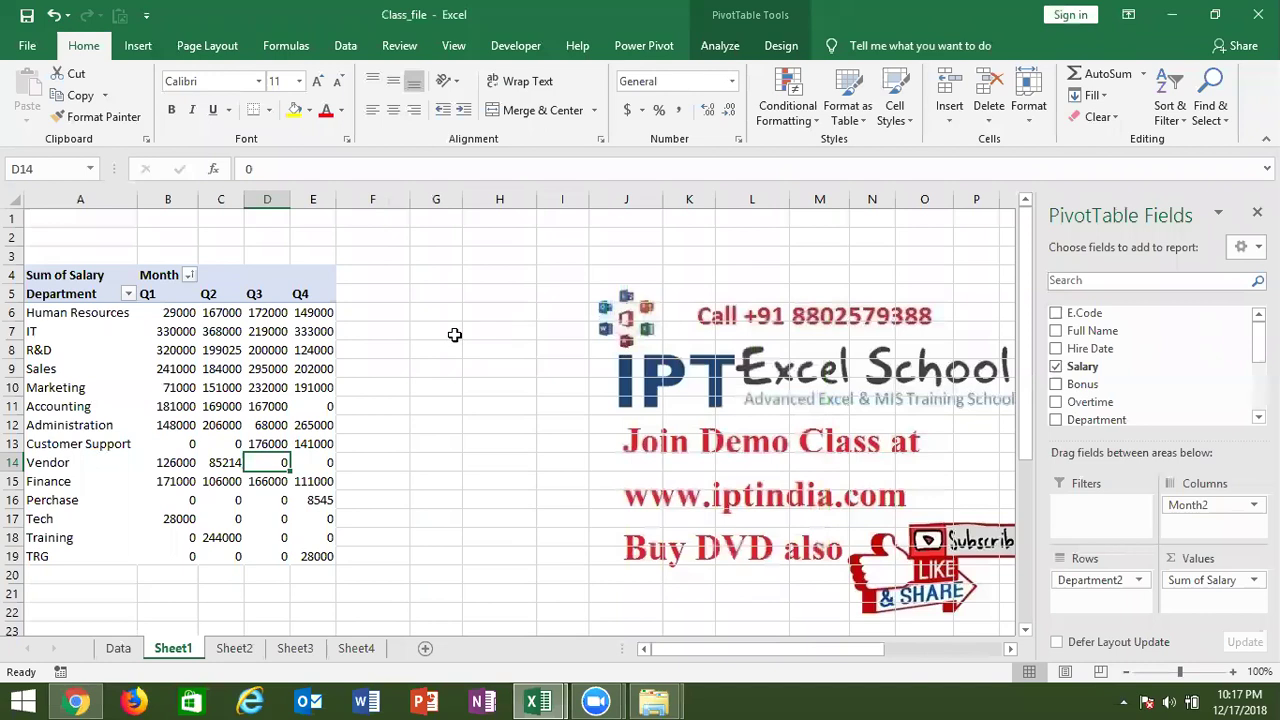
Drill into the Human Resources Q4 salary, then turn off Enable show details in PivotTable Options.
double_click(310, 313)
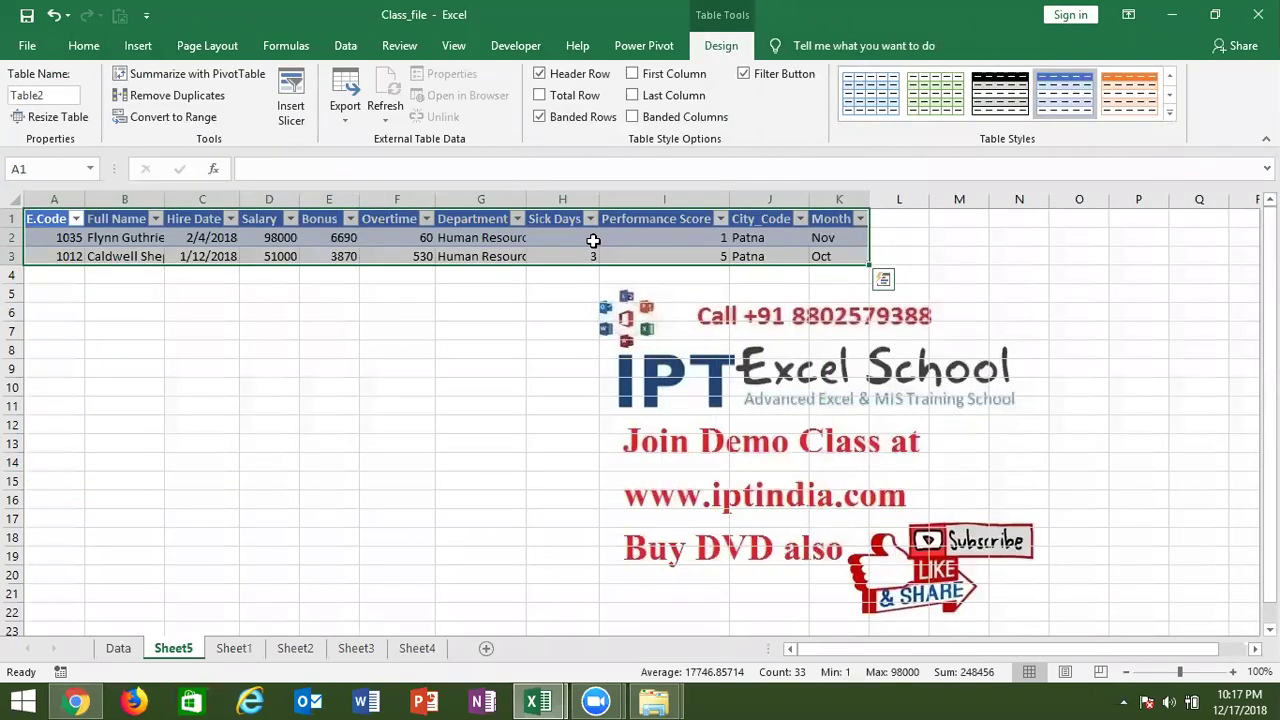
left_click(234, 648)
left_click(200, 366)
right_click(200, 366)
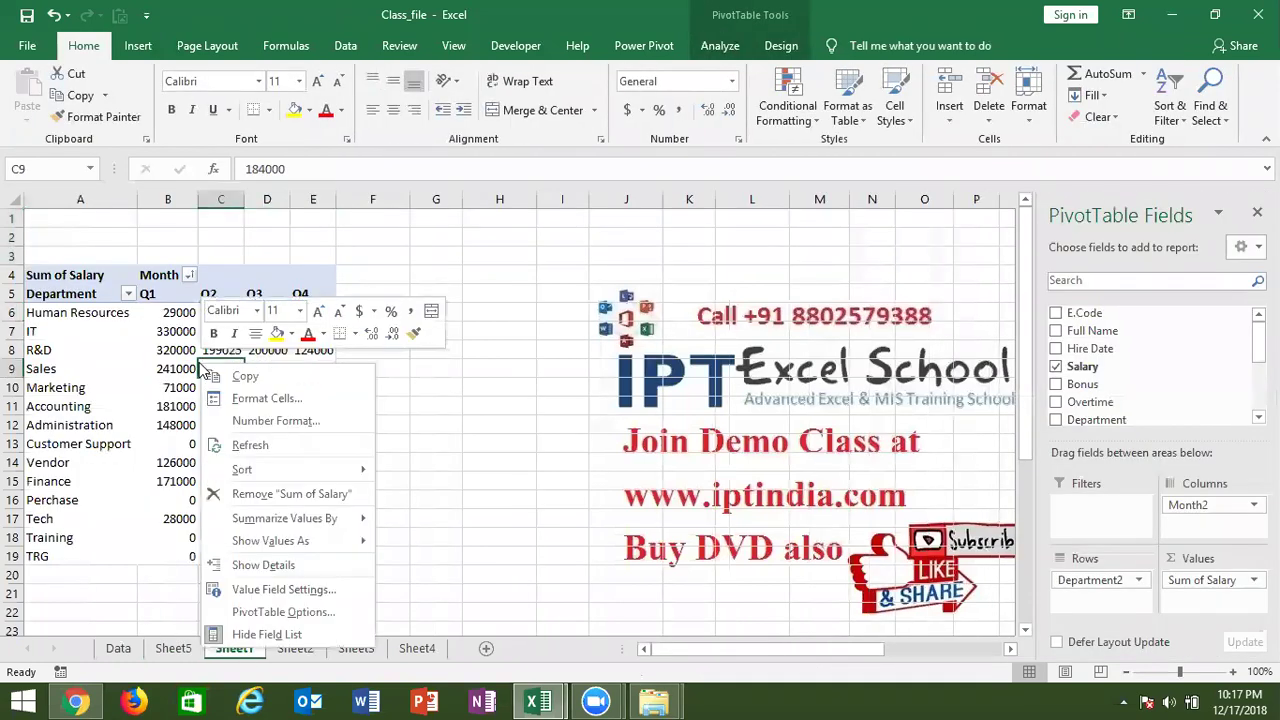
mouse_move(258, 541)
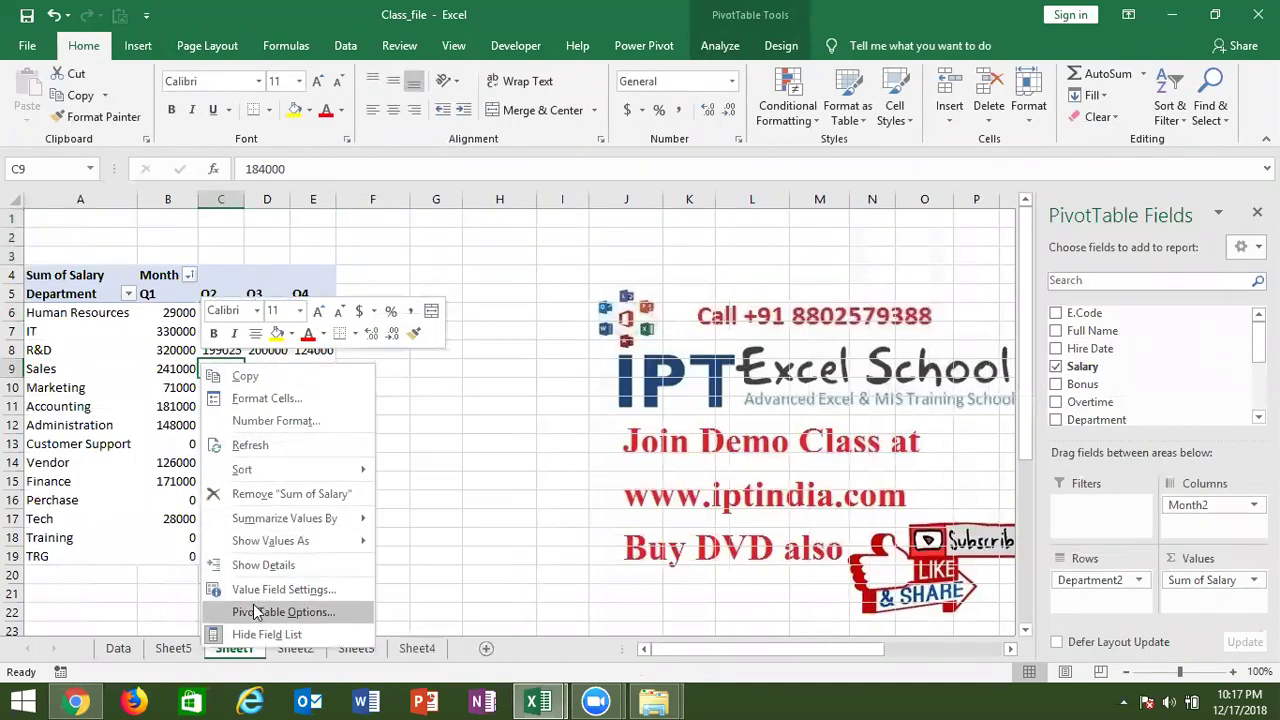
left_click(280, 612)
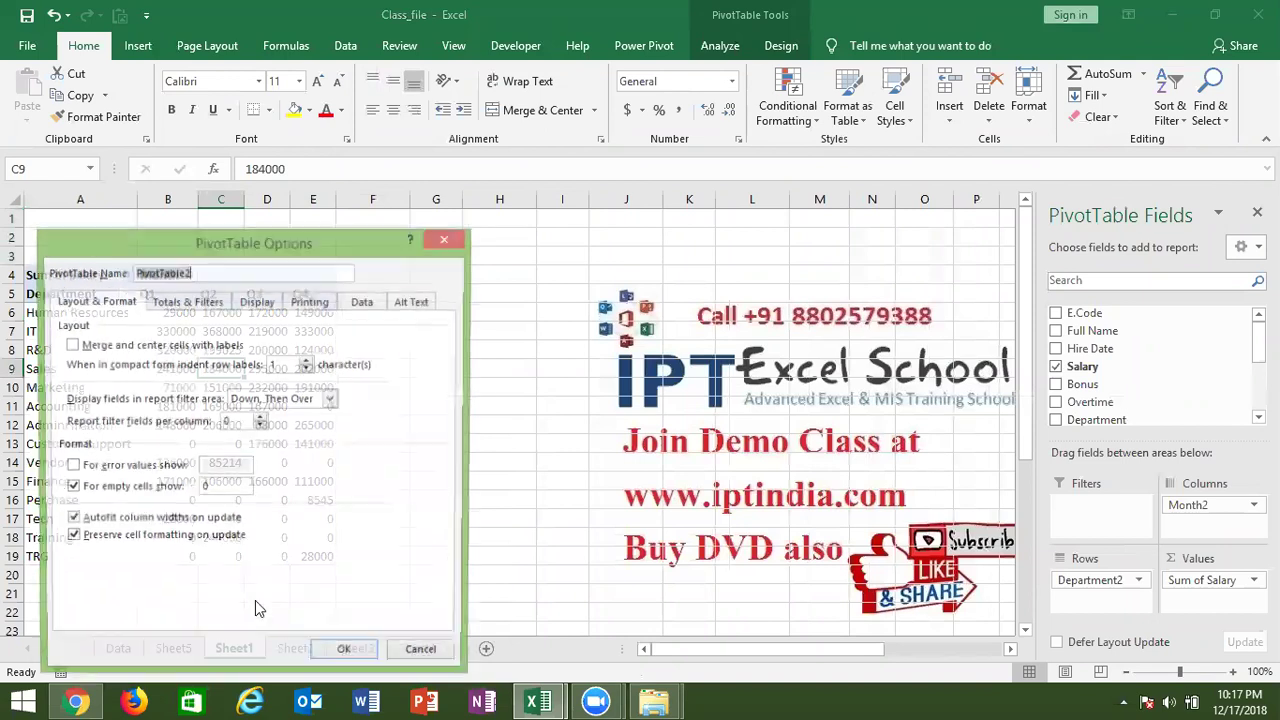
left_click(362, 308)
left_click(112, 364)
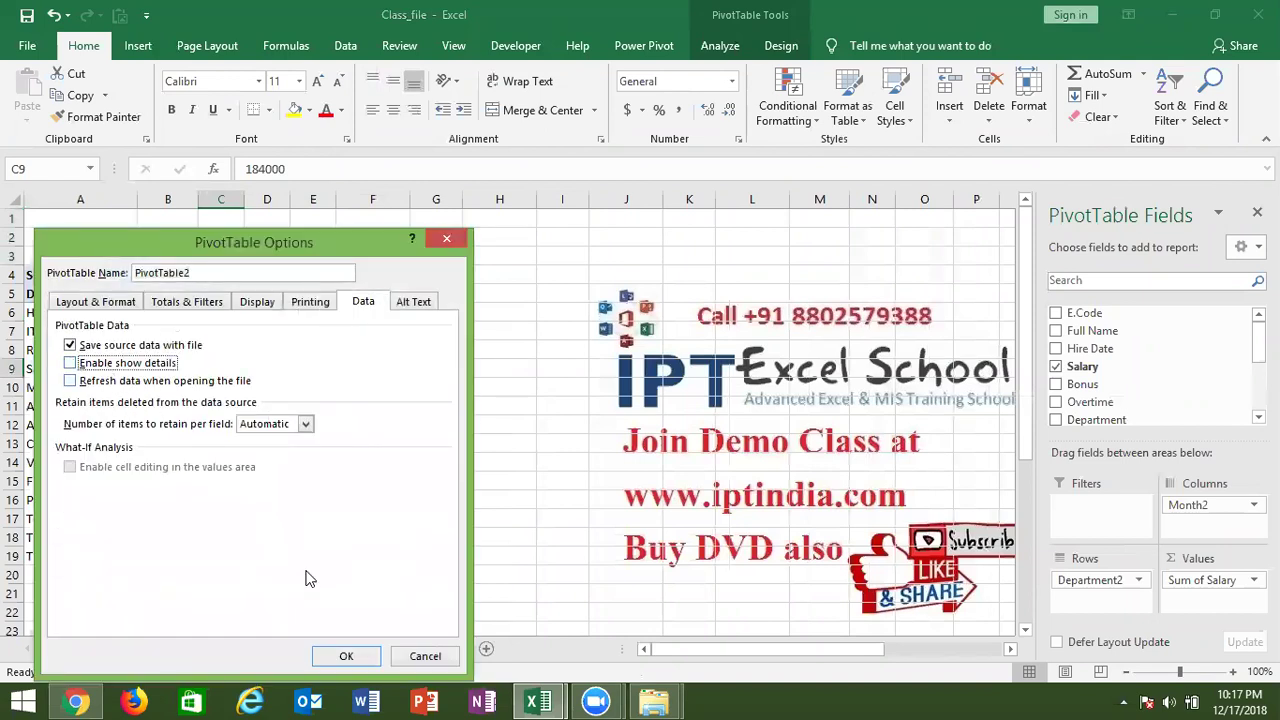
left_click(347, 655)
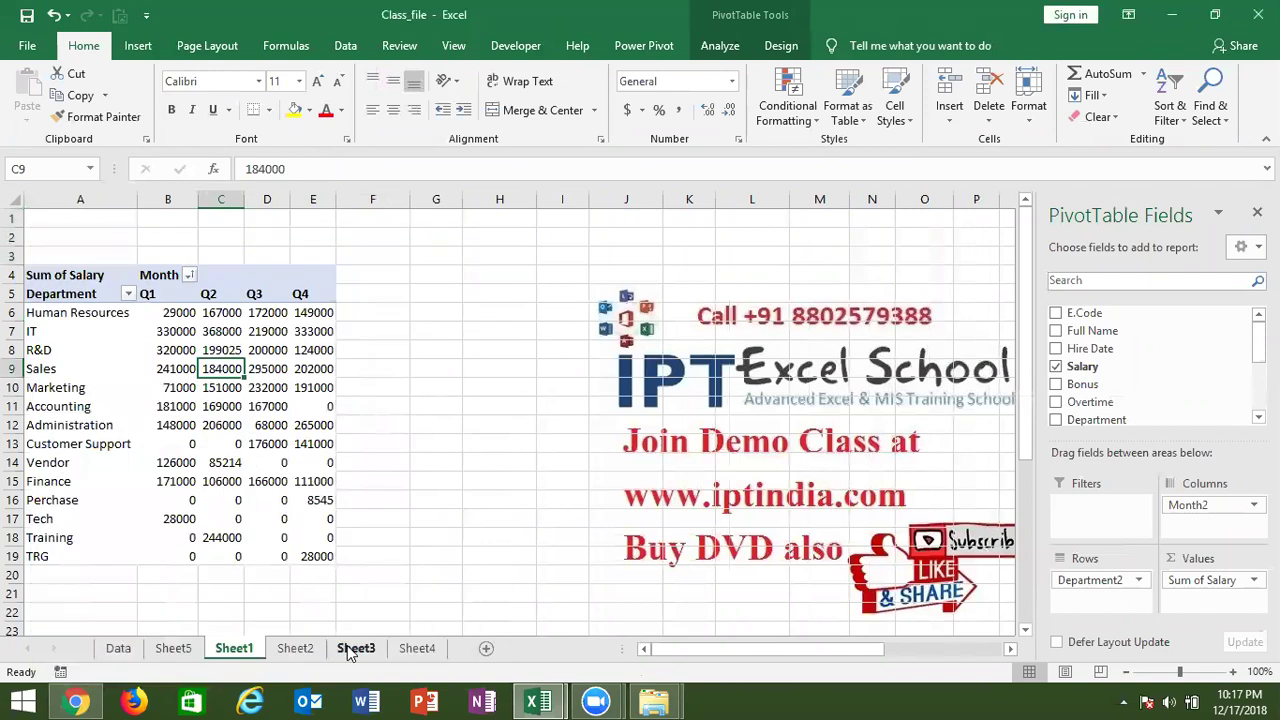
Confirm that double-clicking the Marketing Q4 salary value no longer opens its details.
left_click(320, 386)
double_click(320, 386)
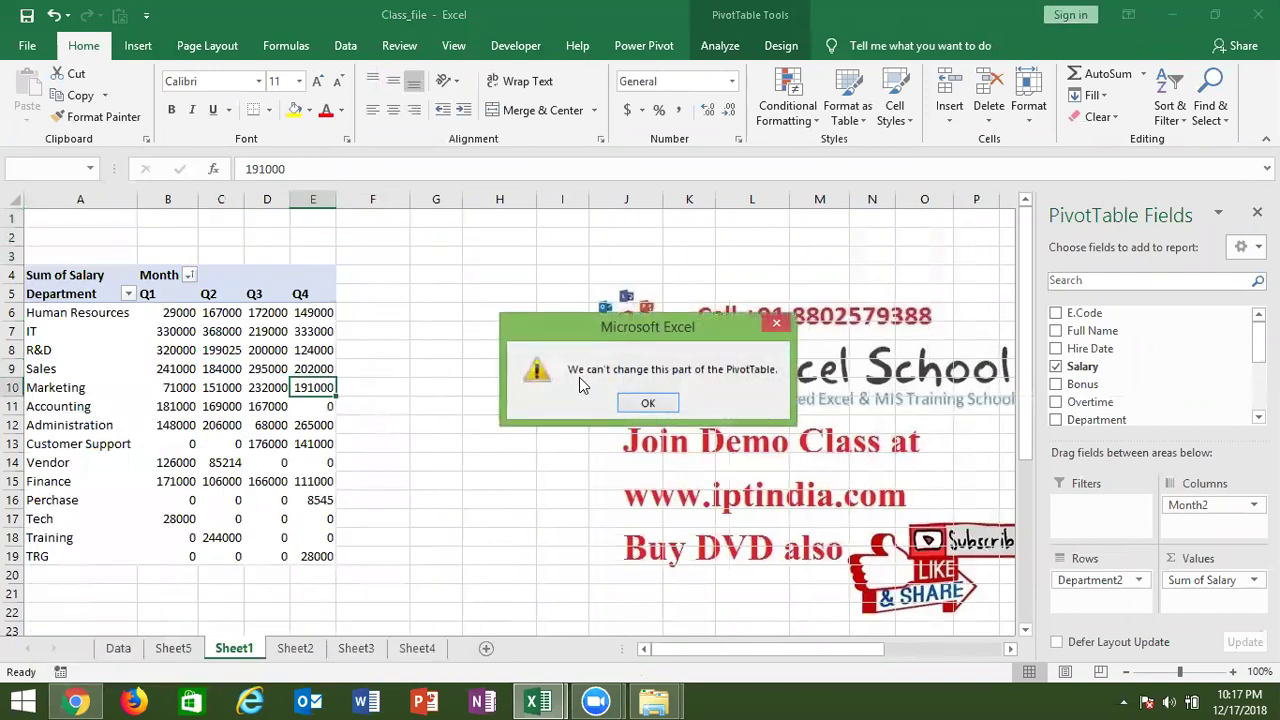
left_click(630, 402)
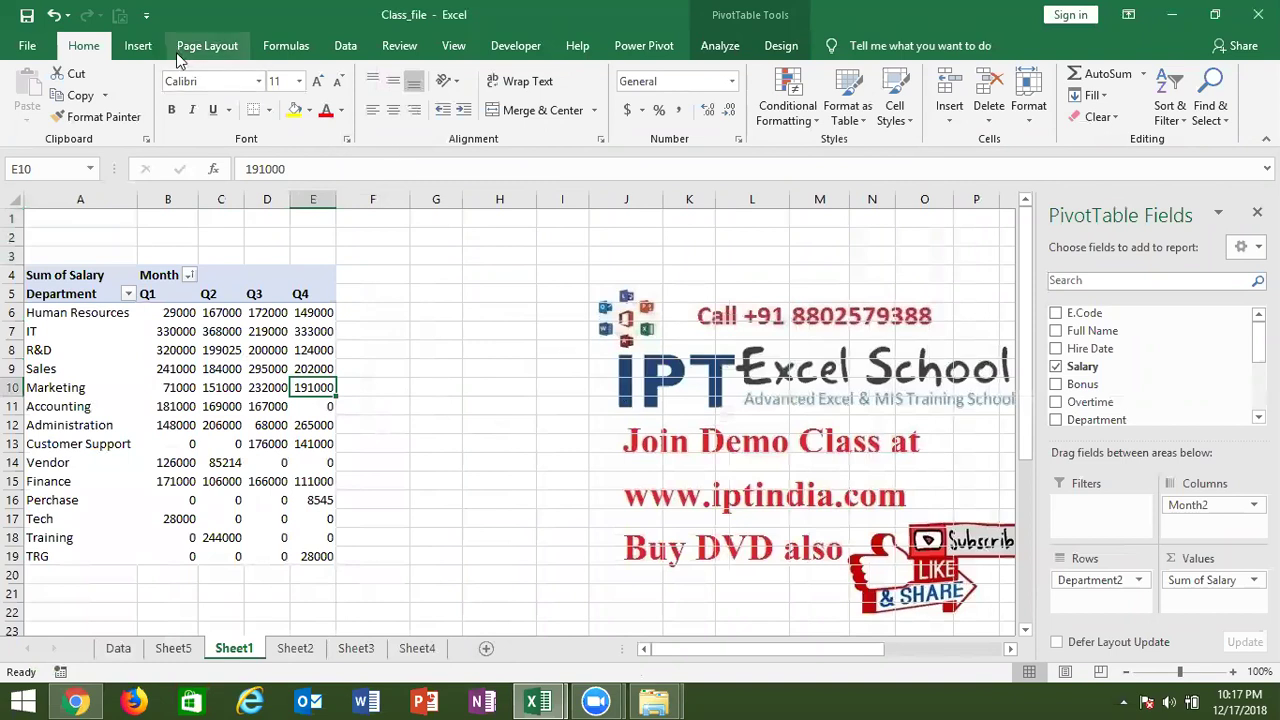
Save the workbook as 'Pivot Table - 2' in Excel\3.Insert Manu\1.Pivot Table.
left_click(44, 48)
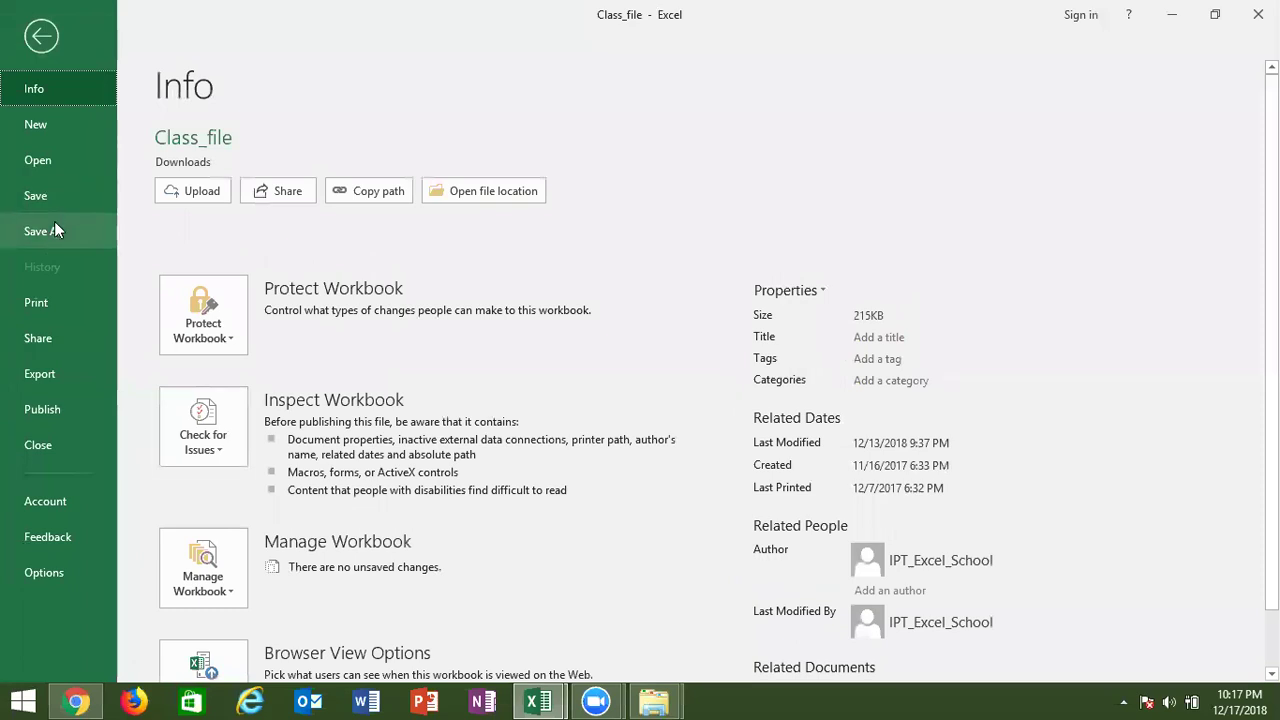
left_click(54, 223)
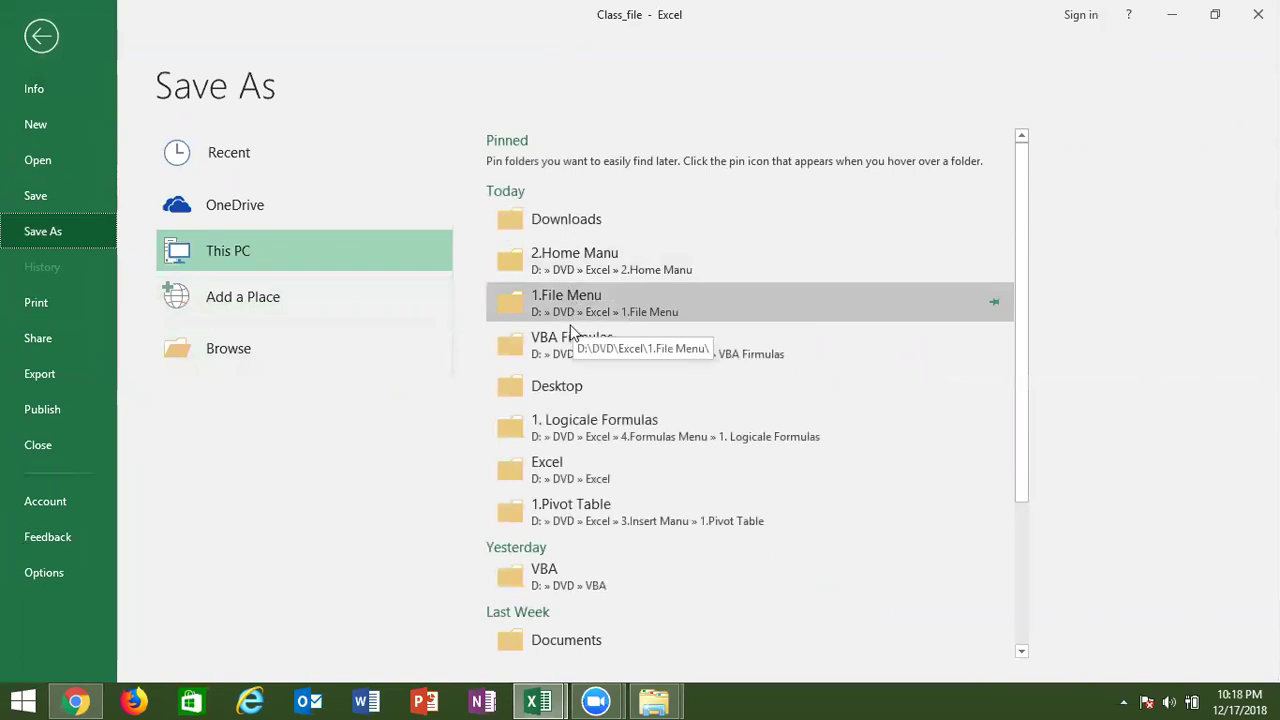
left_click(556, 470)
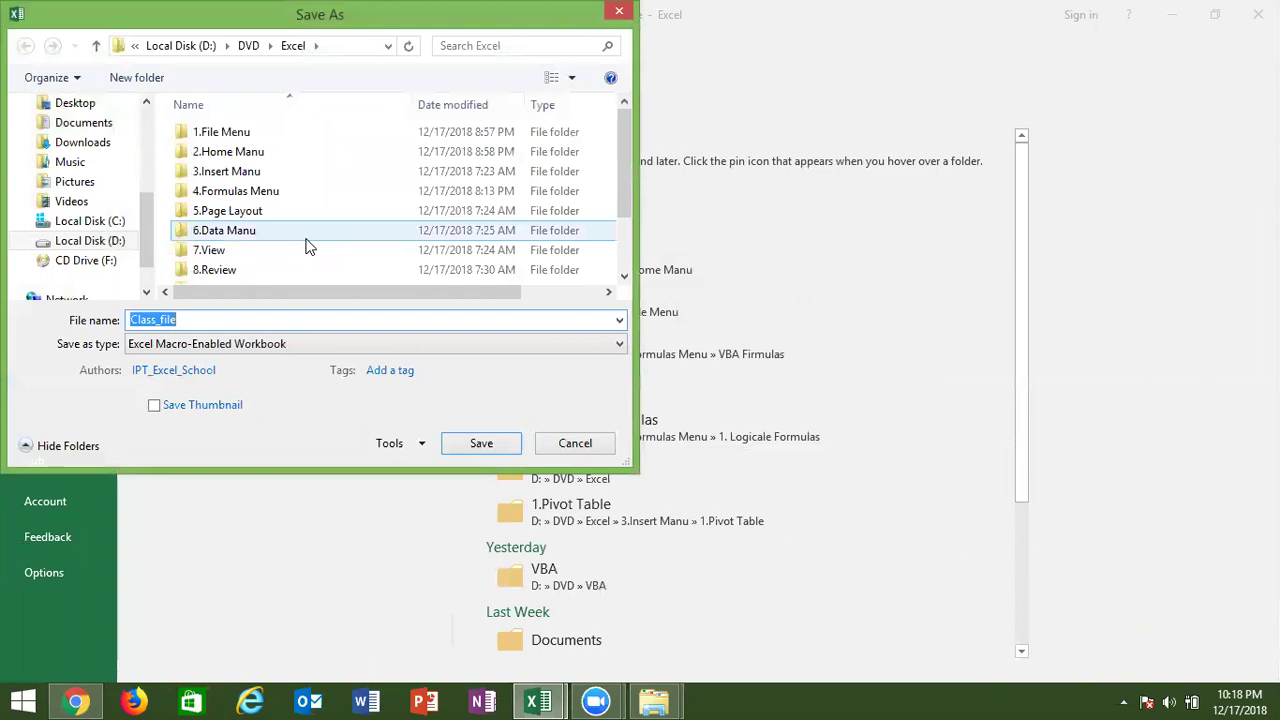
double_click(270, 171)
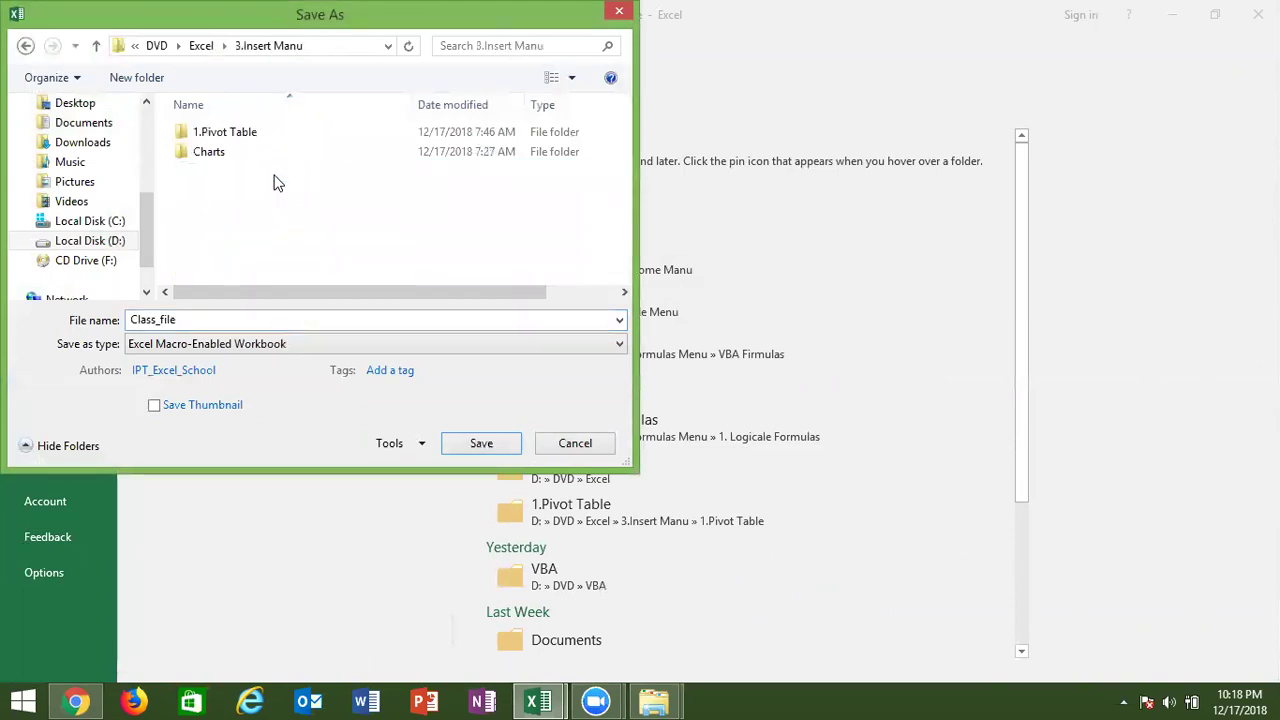
double_click(245, 135)
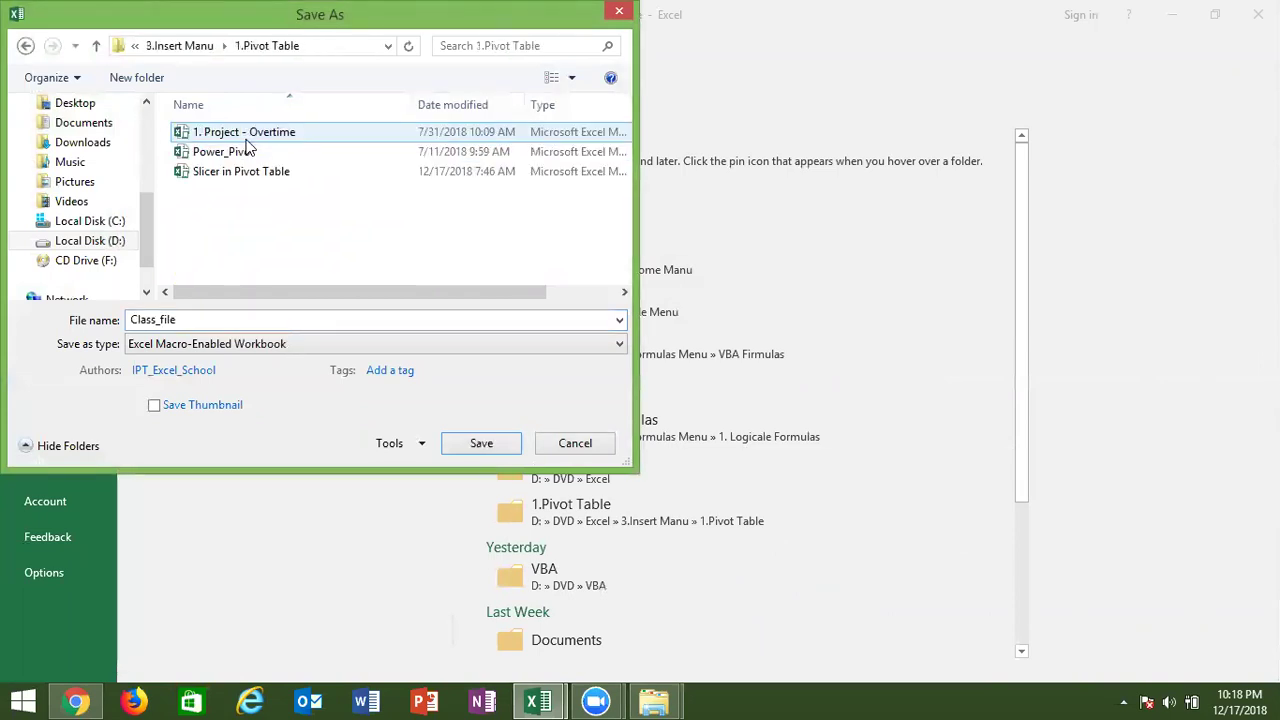
double_click(187, 318)
type("Pivot Table - 2")
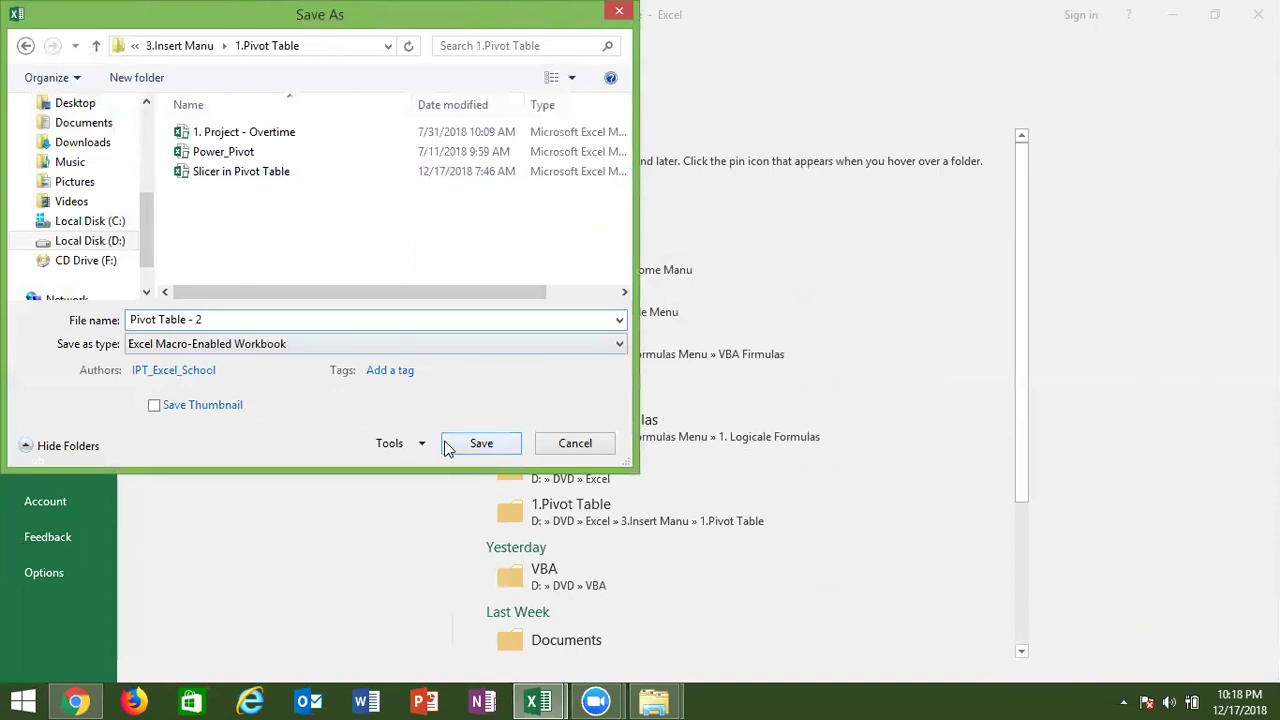
left_click(466, 449)
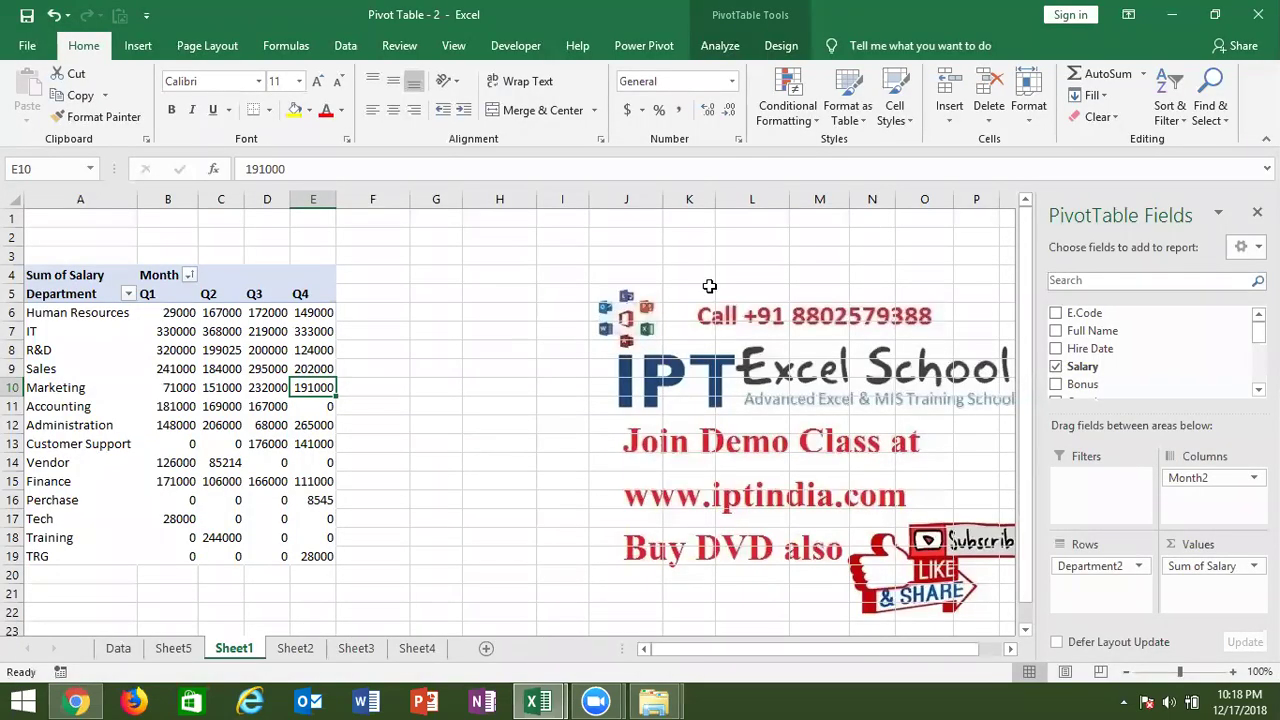
Close the Pivot Table - 2 workbook, minimise Excel, and refresh the desktop.
left_click(705, 279)
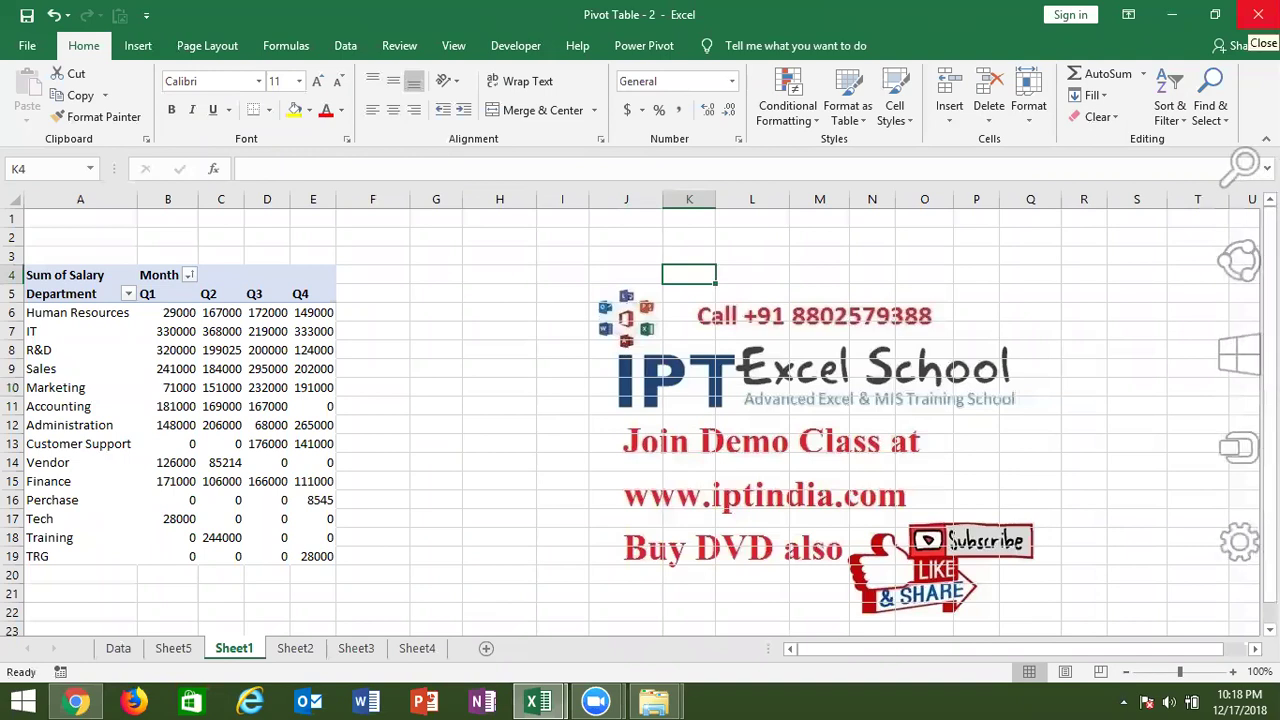
left_click(1272, 6)
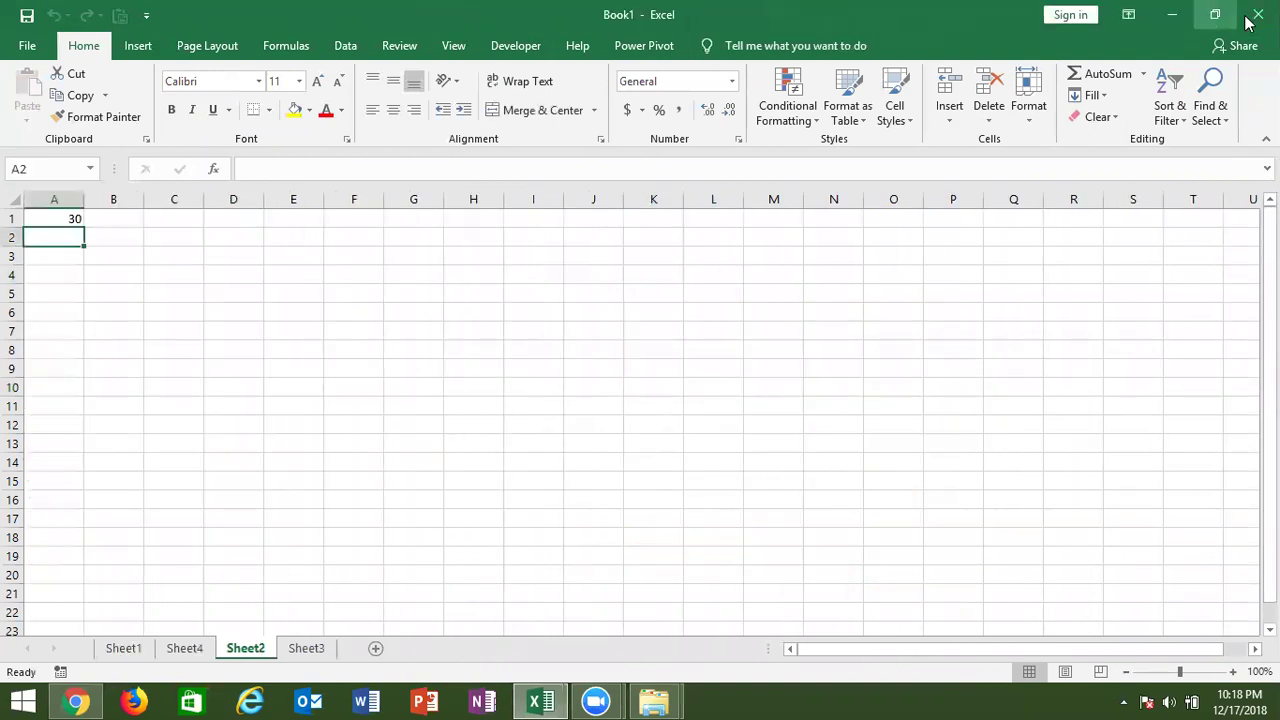
left_click(1172, 15)
right_click(645, 259)
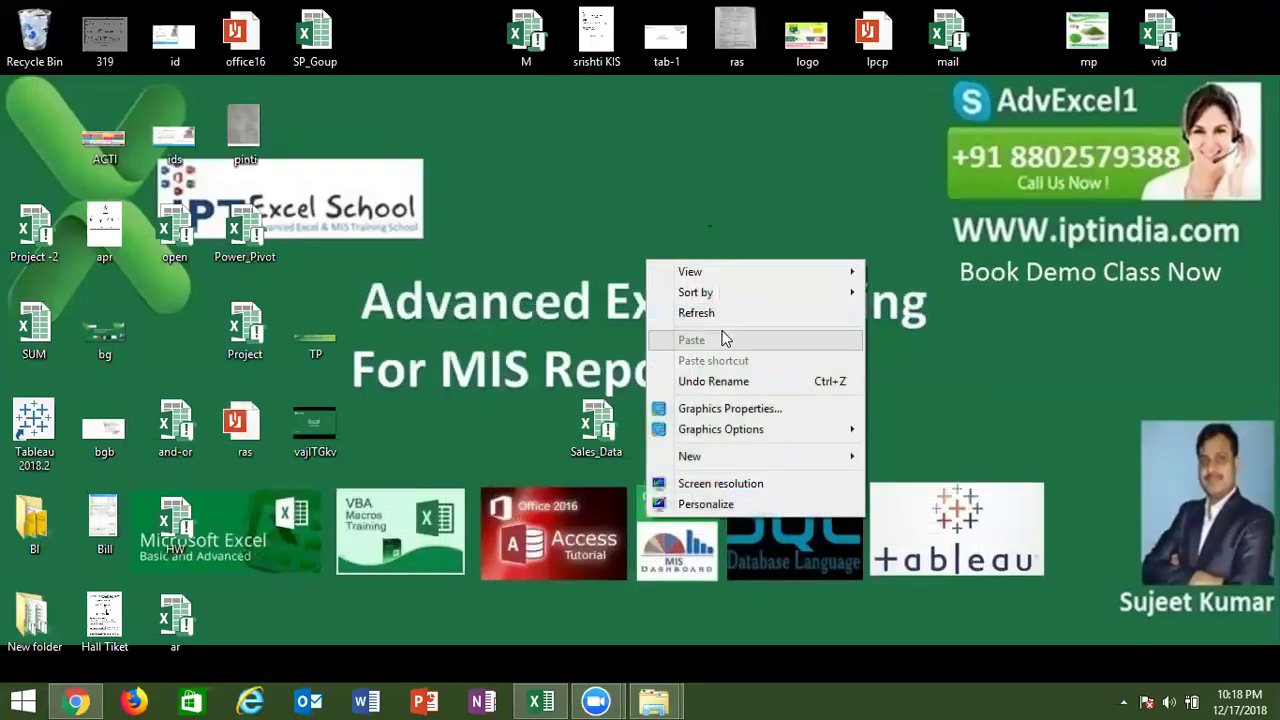
left_click(718, 315)
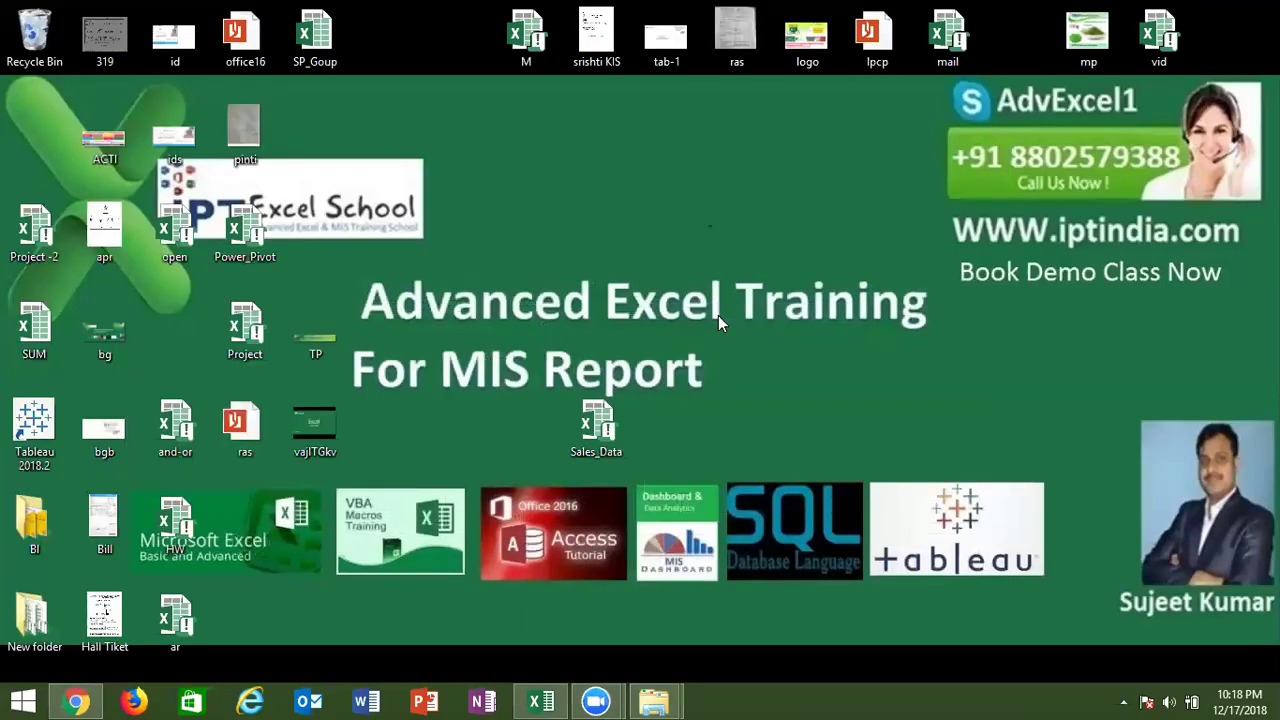